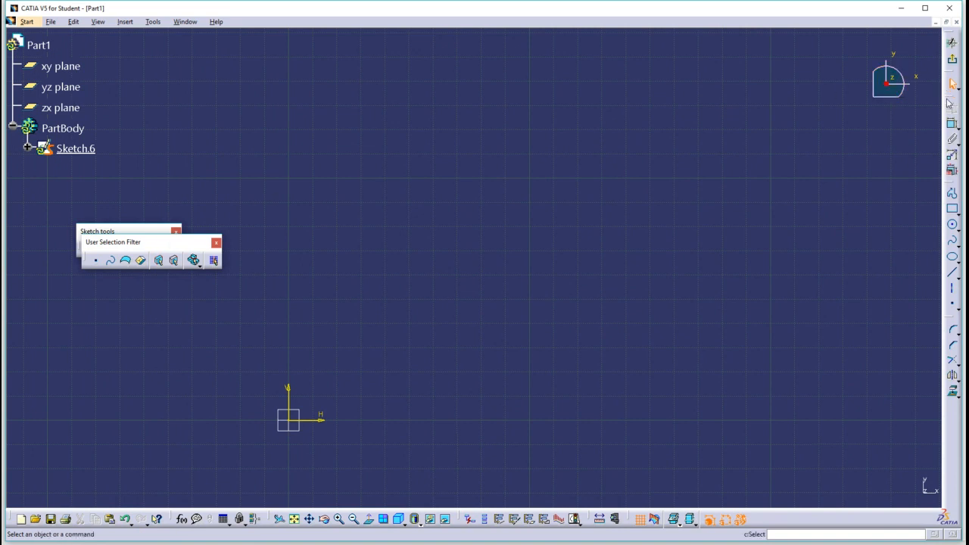
- Display the graphic properties toolbar and dock the User Selection Filter toolbar beside it
right_click(952, 103)
left_click(915, 138)
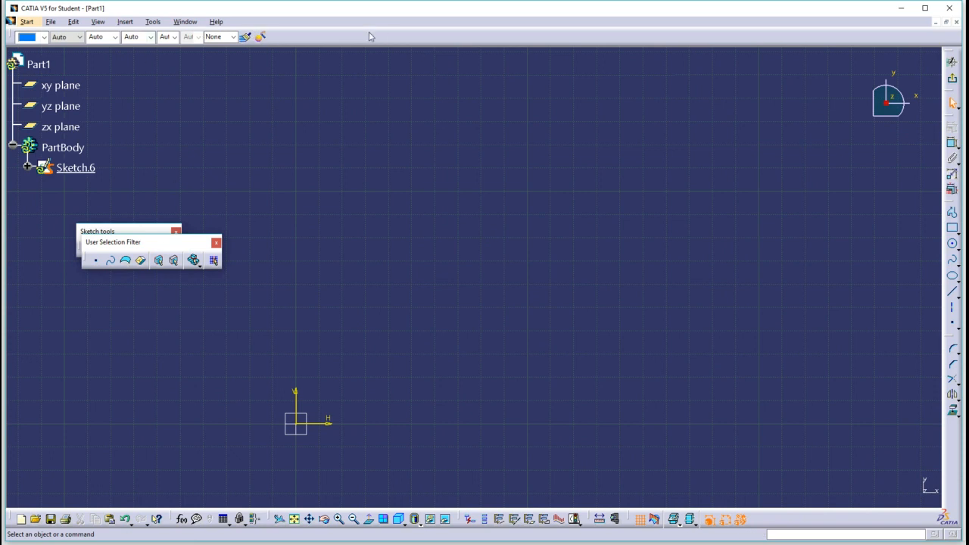
left_click_drag(361, 30, 361, 33)
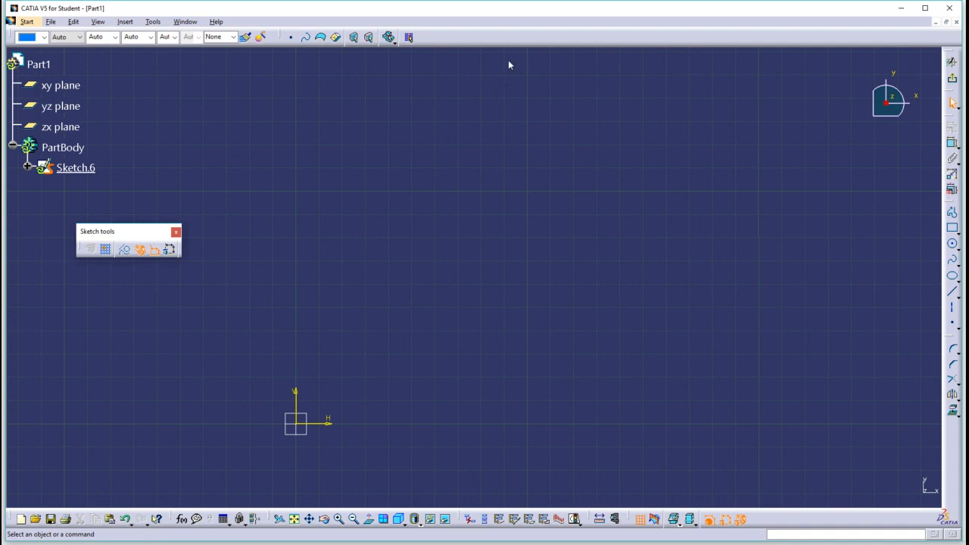
- Float the Sketch tools toolbar above the sketch area and place the Constraint toolbar directly beneath it
left_click_drag(509, 65, 509, 65)
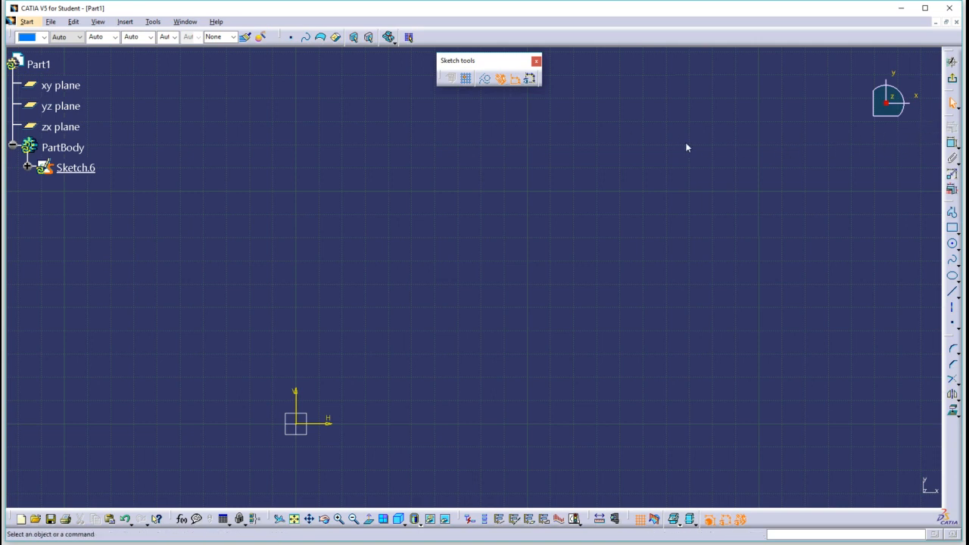
left_click_drag(596, 148, 598, 149)
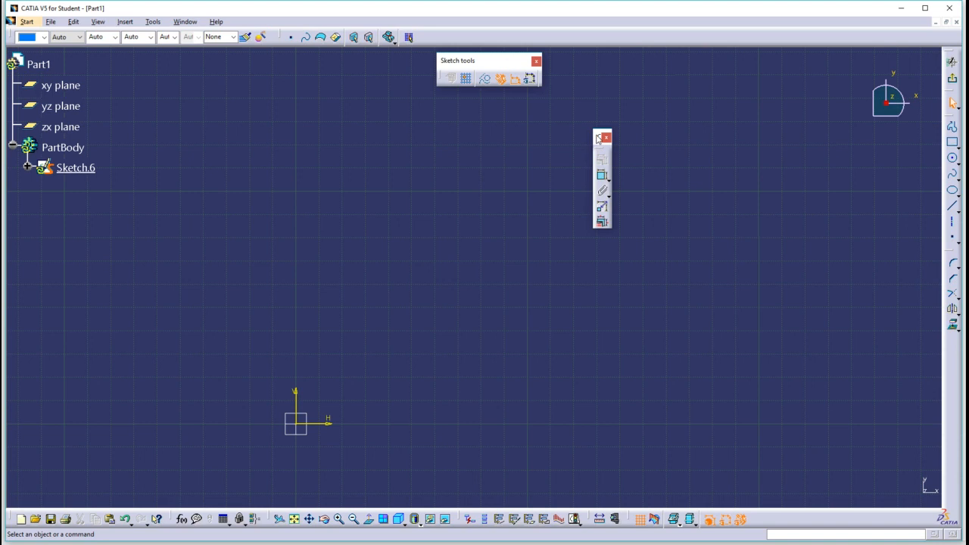
left_click_drag(642, 36, 640, 37)
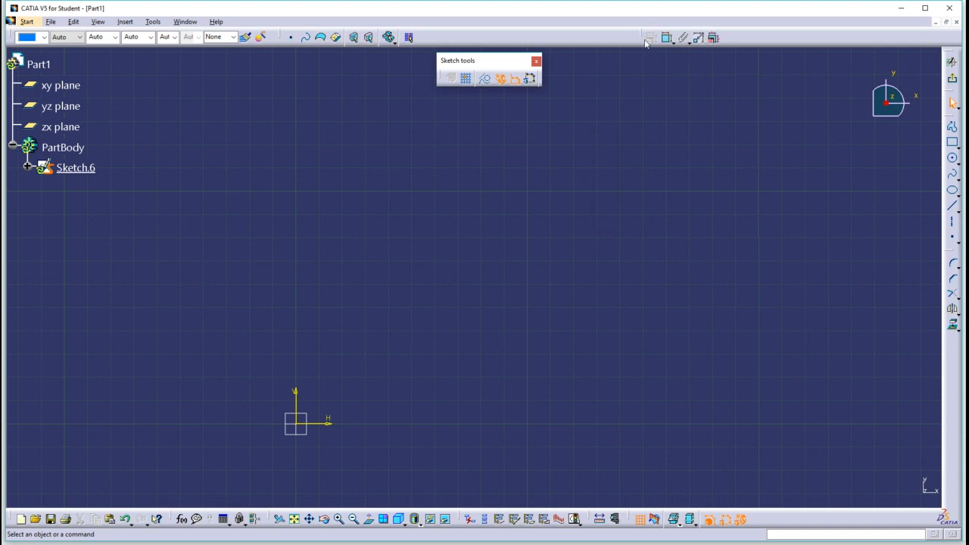
left_click_drag(581, 71, 581, 75)
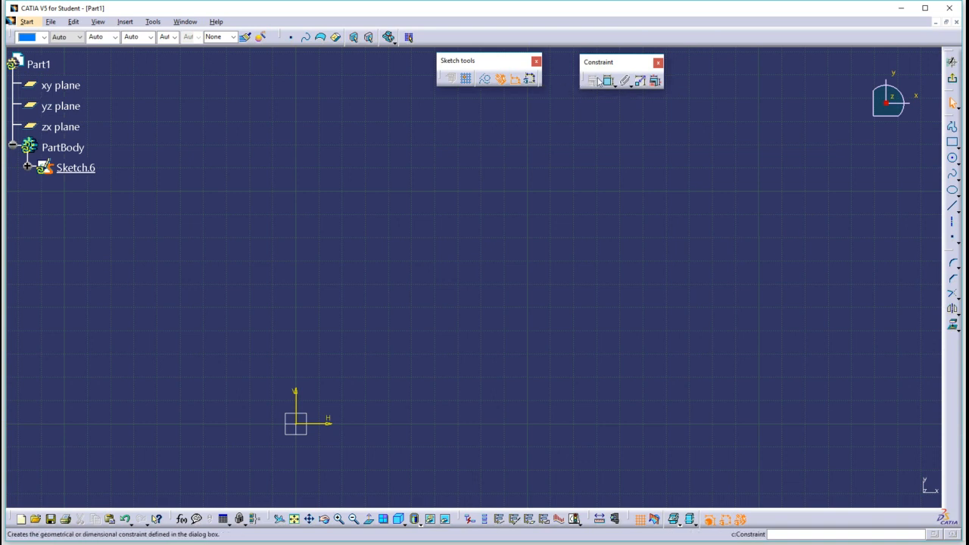
left_click_drag(478, 97, 480, 97)
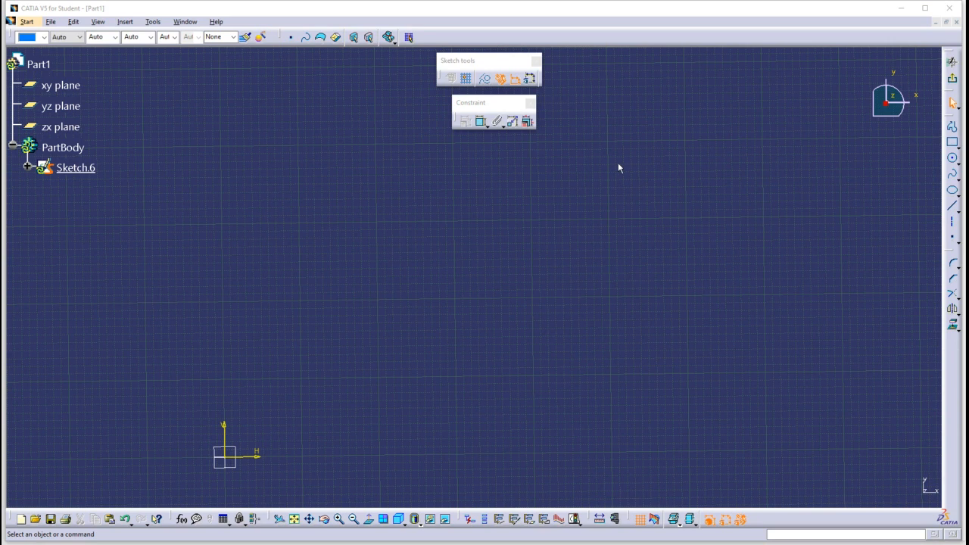
- Turn off geometrical and dimensional constraint creation, and draw a rectangle above and to the right of the sketch origin
left_click(501, 84)
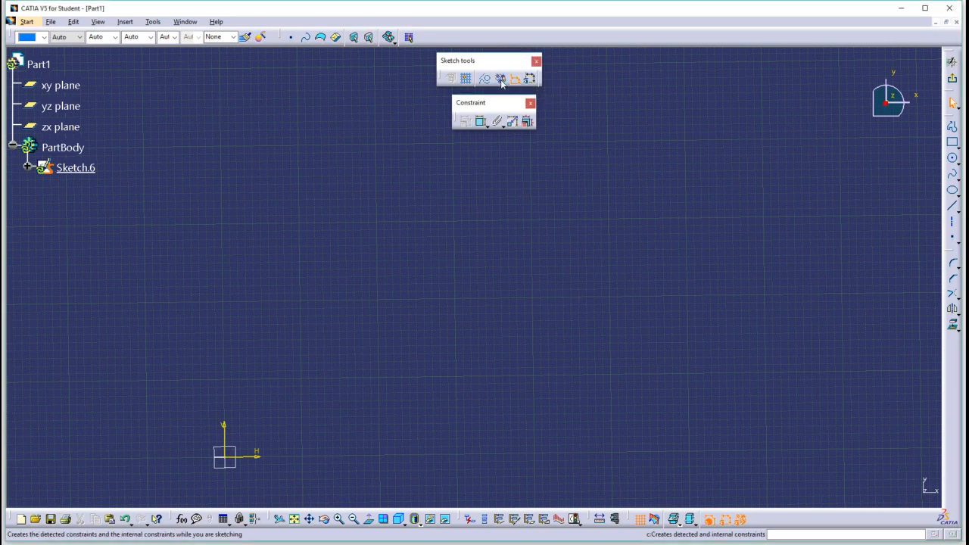
left_click(516, 80)
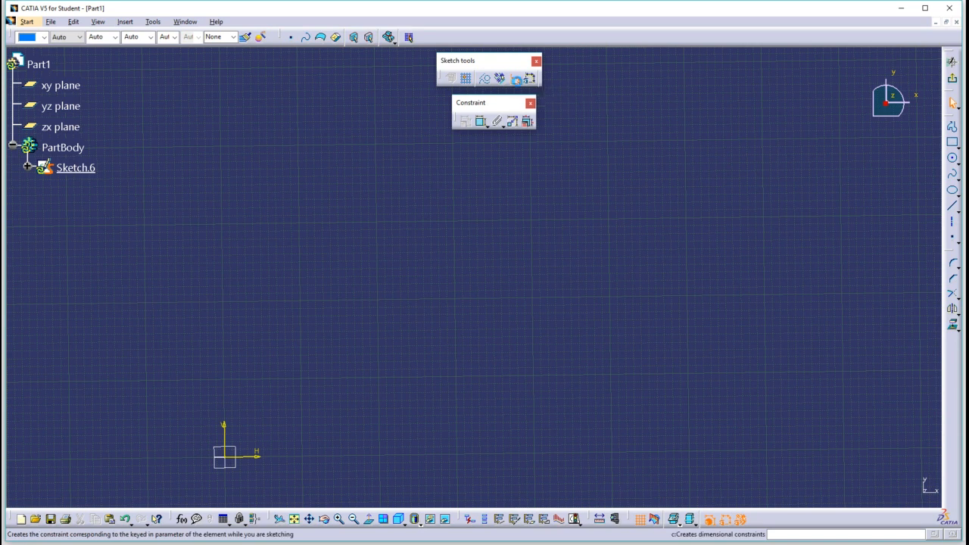
left_click(955, 144)
left_click(368, 347)
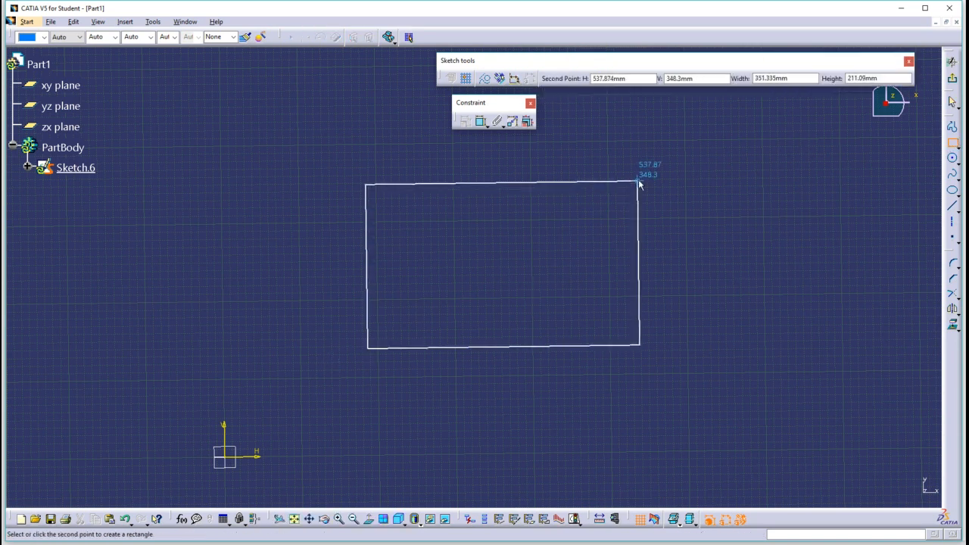
left_click(661, 185)
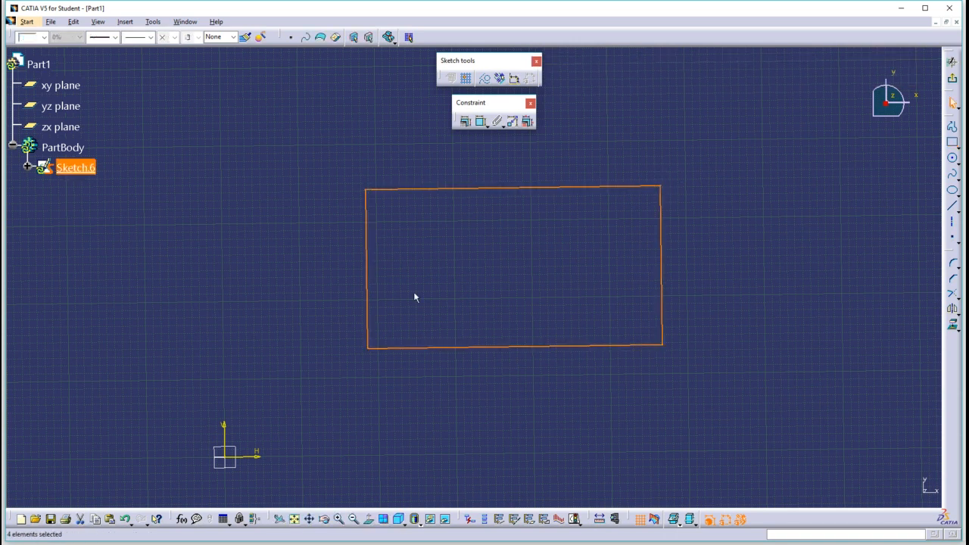
left_click(772, 235)
- Distort the unconstrained rectangle by moving its upper edge and two opposite corners, and delete the shape
left_click_drag(659, 187, 661, 207)
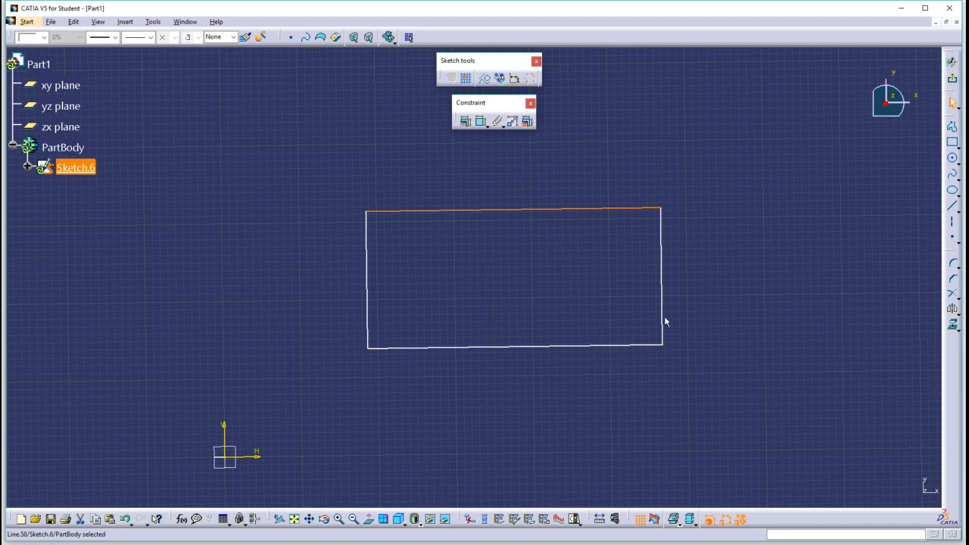
left_click_drag(664, 345, 581, 271)
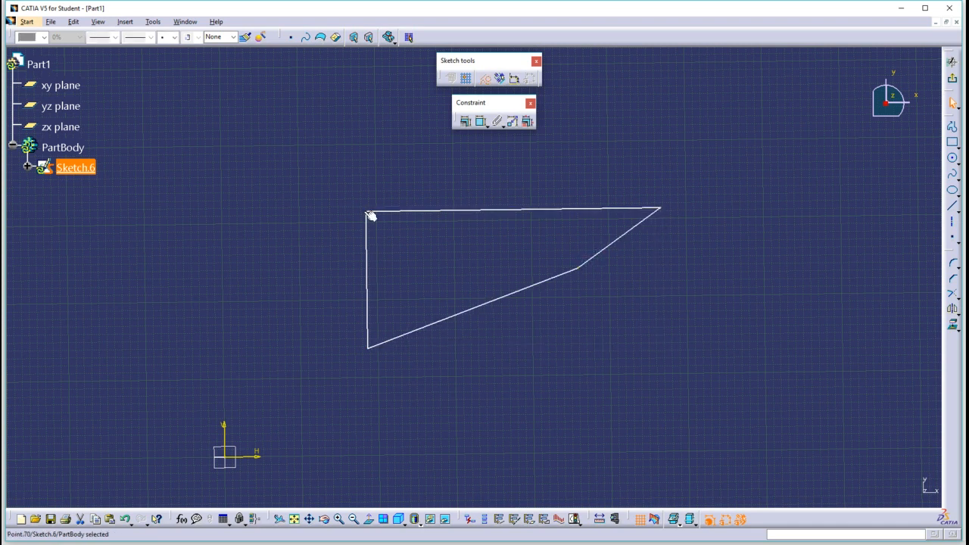
left_click_drag(368, 213, 425, 248)
left_click_drag(327, 193, 774, 389)
key("Delete")
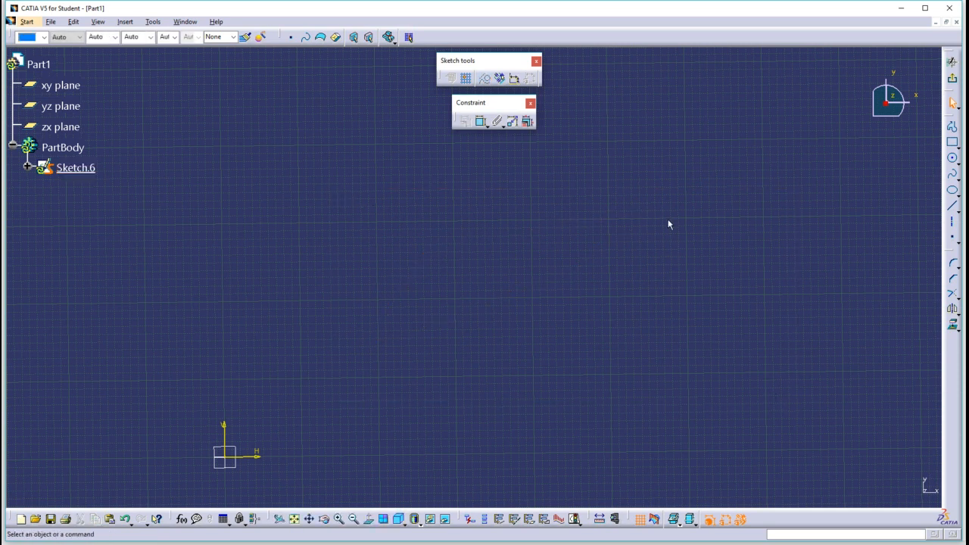
- Turn on geometrical constraint creation and draw a rectangle above and to the right of the sketch origin
left_click(502, 79)
left_click(951, 143)
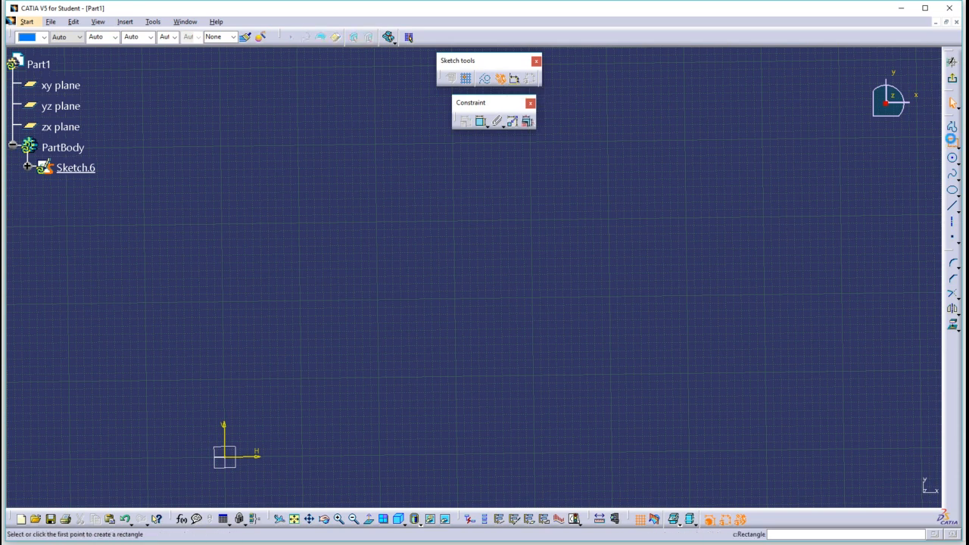
left_click(429, 322)
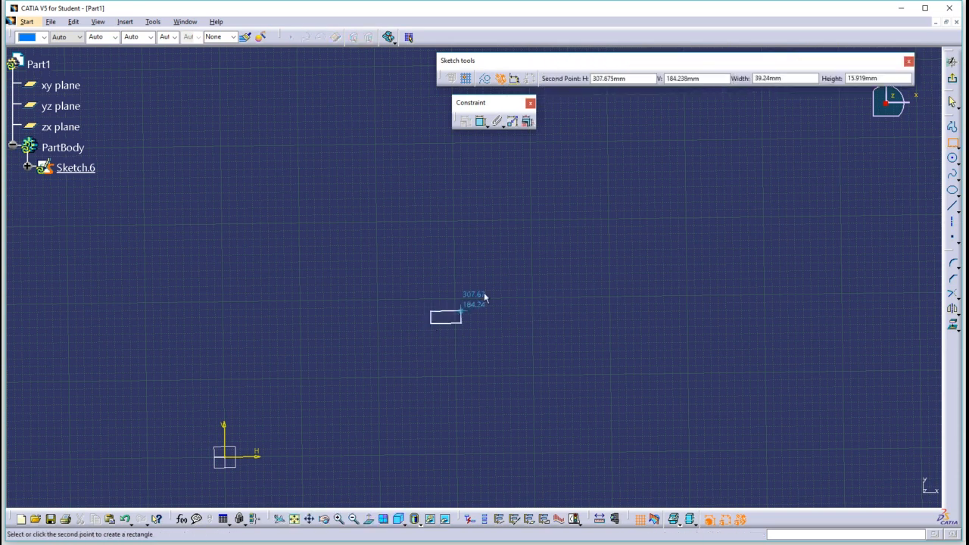
left_click(728, 168)
left_click(656, 203)
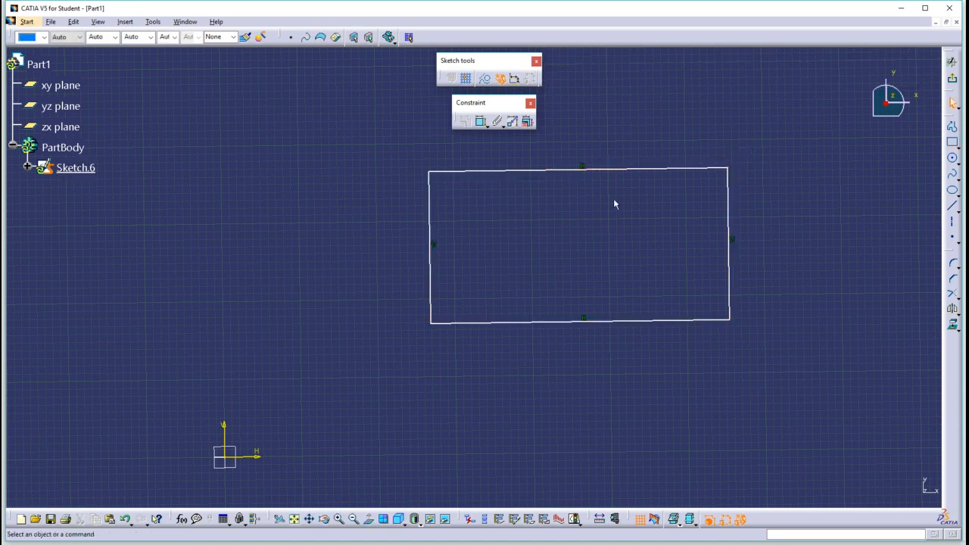
- Move the edges of the constrained rectangle to test its behaviour, and delete it with its constraints
left_click_drag(614, 171, 611, 212)
left_click_drag(614, 326, 549, 373)
left_click_drag(668, 311, 691, 271)
left_click_drag(787, 142, 340, 388)
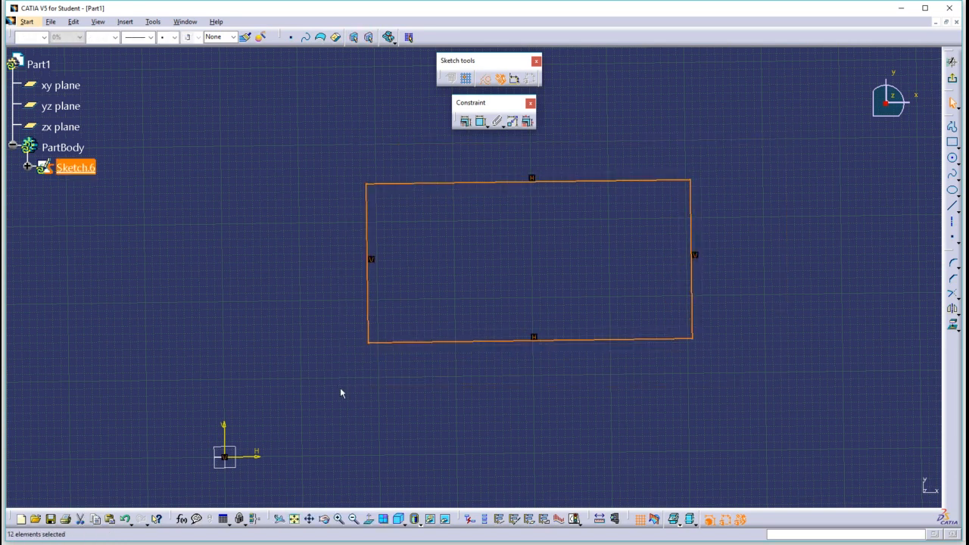
key("Delete")
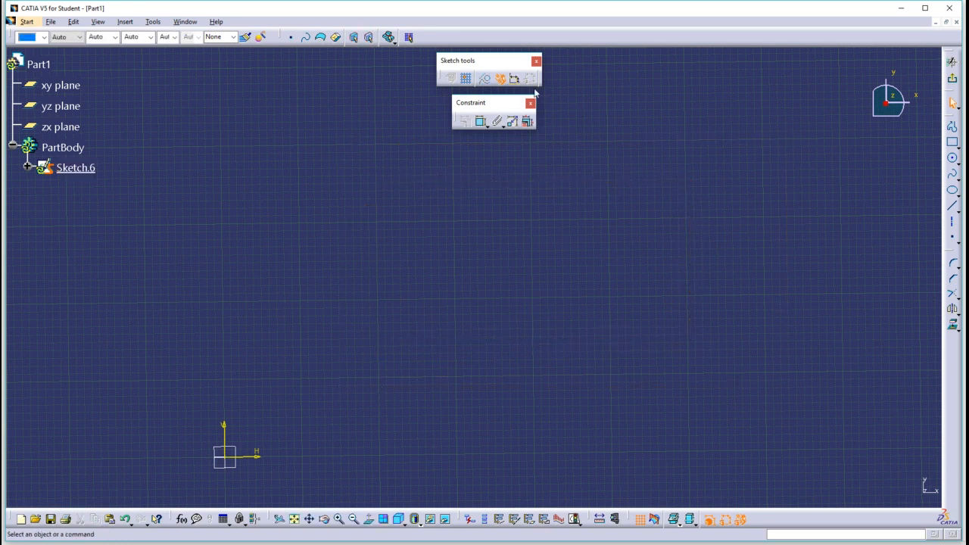
- With geometrical constraints off, draw a rectangle and move its upper-right and lower-left corners to form an irregular quadrilateral
left_click(952, 142)
left_click(452, 324)
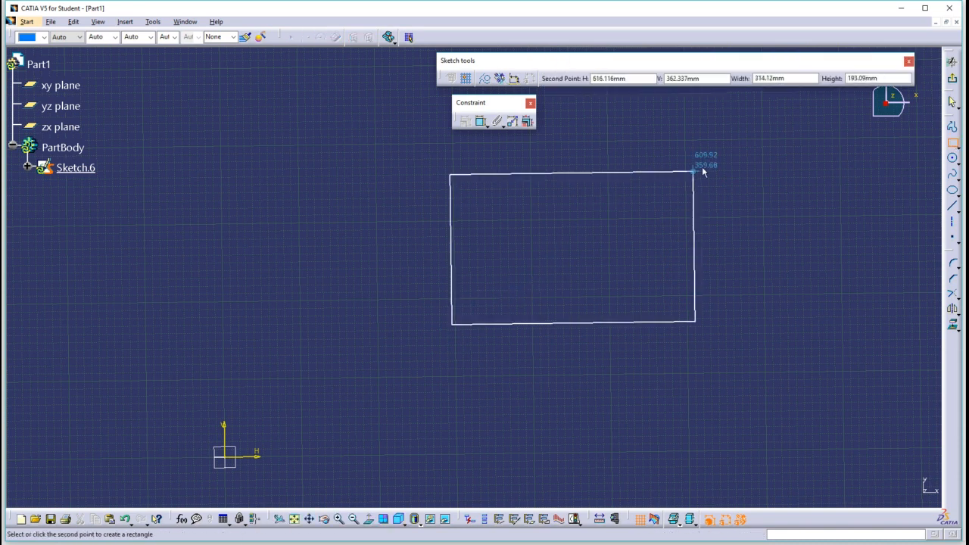
left_click(723, 164)
left_click(748, 168)
left_click_drag(723, 163, 677, 201)
left_click_drag(452, 324, 339, 326)
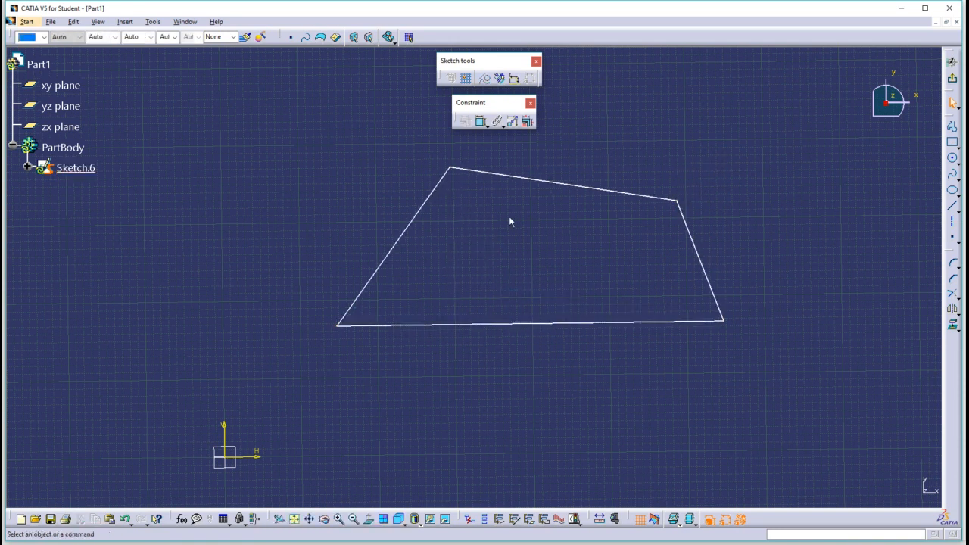
- Try a Horizontal constraint on the upper edge with geometrical constraints off, and move the edge's right corner to test it
left_click(530, 182)
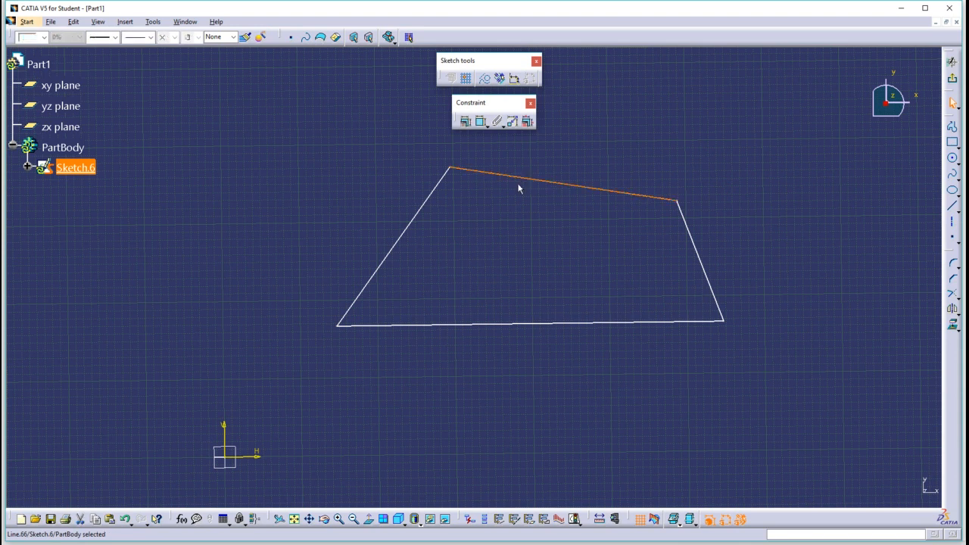
left_click(467, 122)
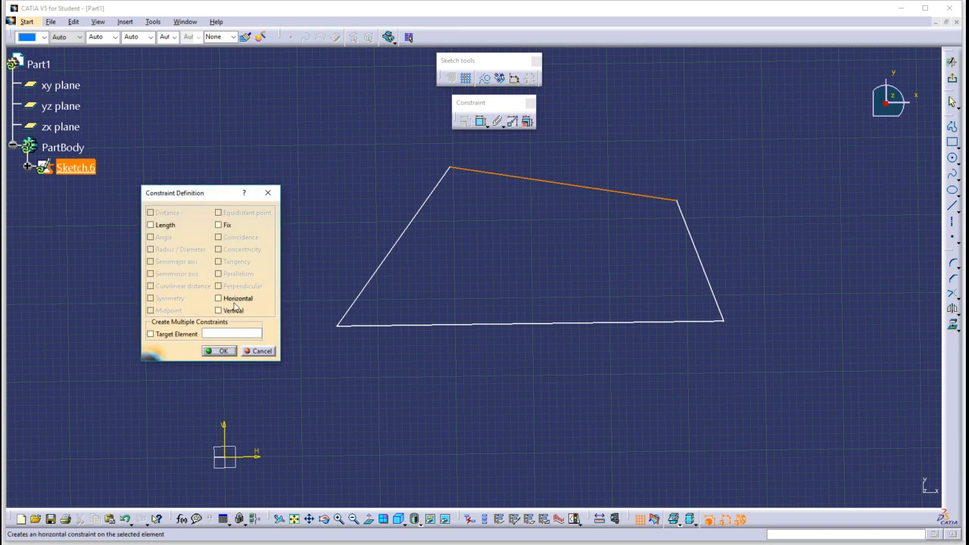
left_click(234, 302)
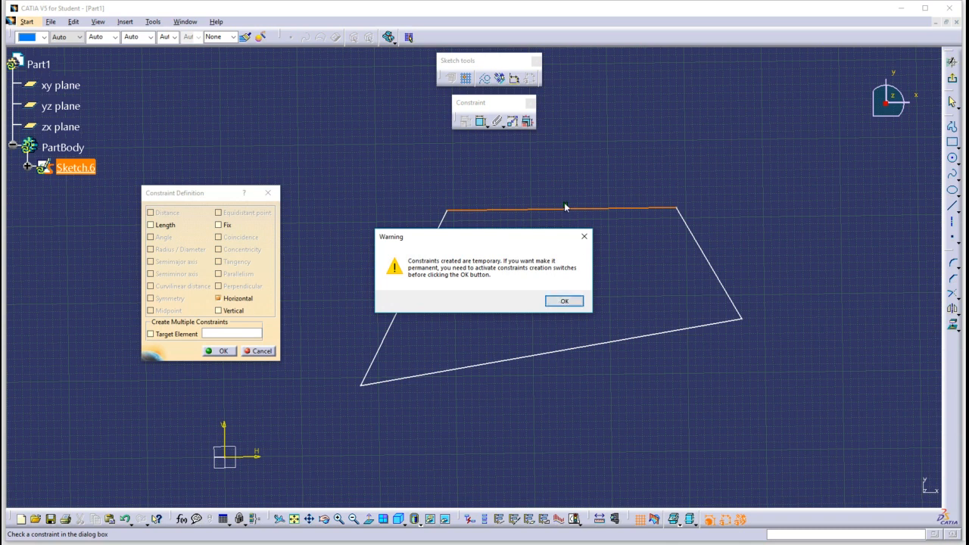
left_click(564, 302)
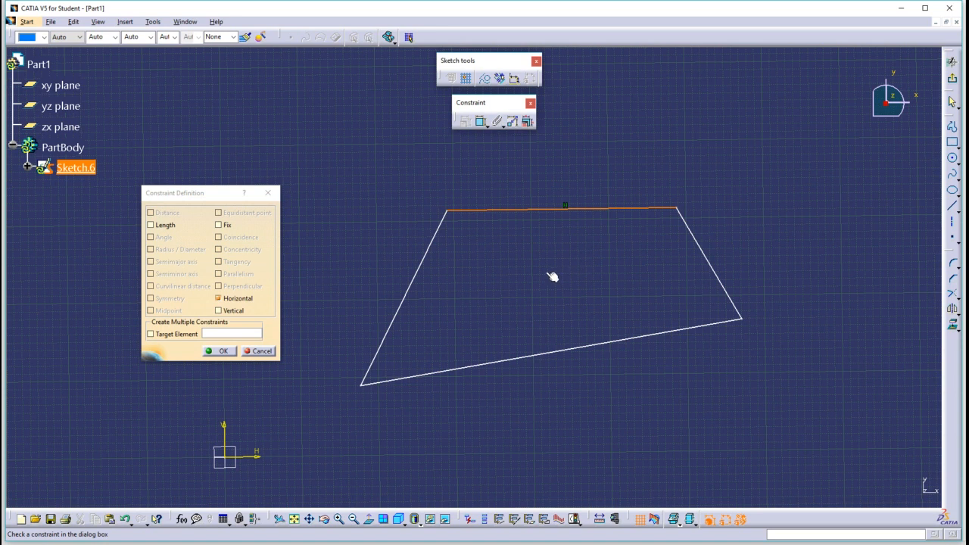
left_click(225, 352)
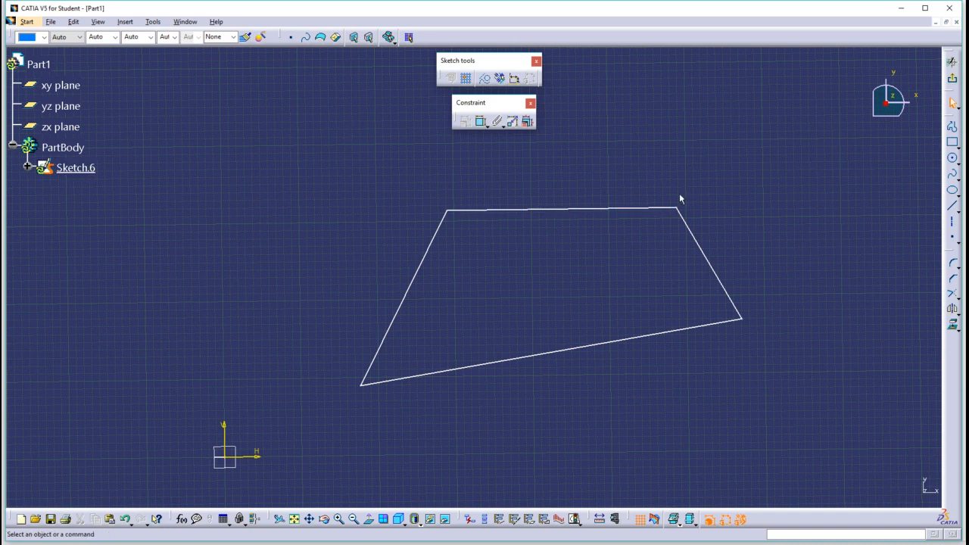
left_click_drag(679, 210, 666, 250)
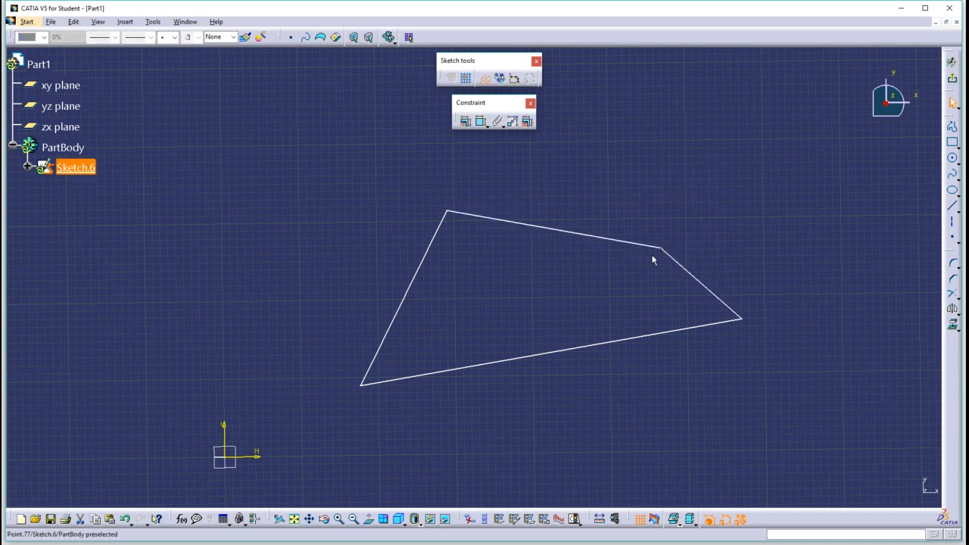
- Turn on geometrical constraint creation and apply a permanent Horizontal constraint to the quadrilateral's upper edge
left_click(594, 239)
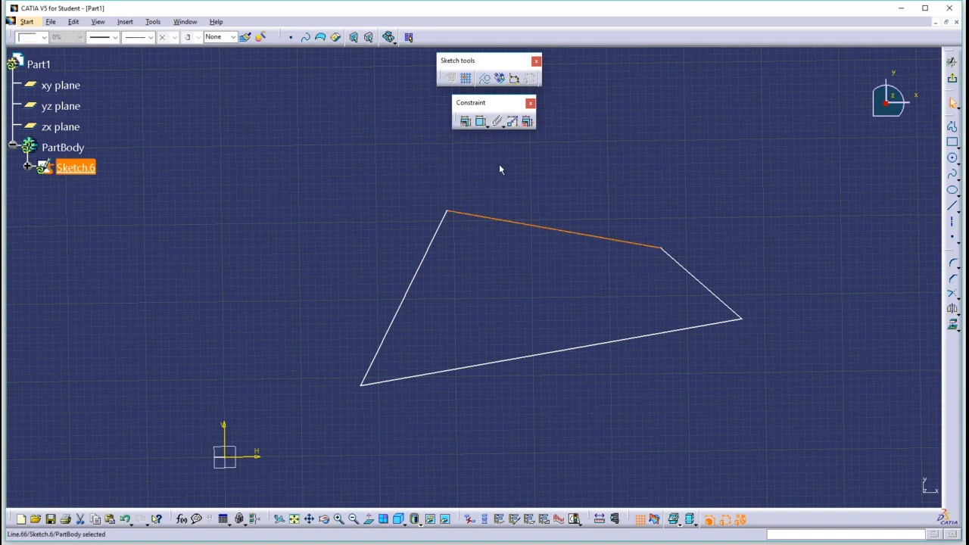
left_click(465, 123)
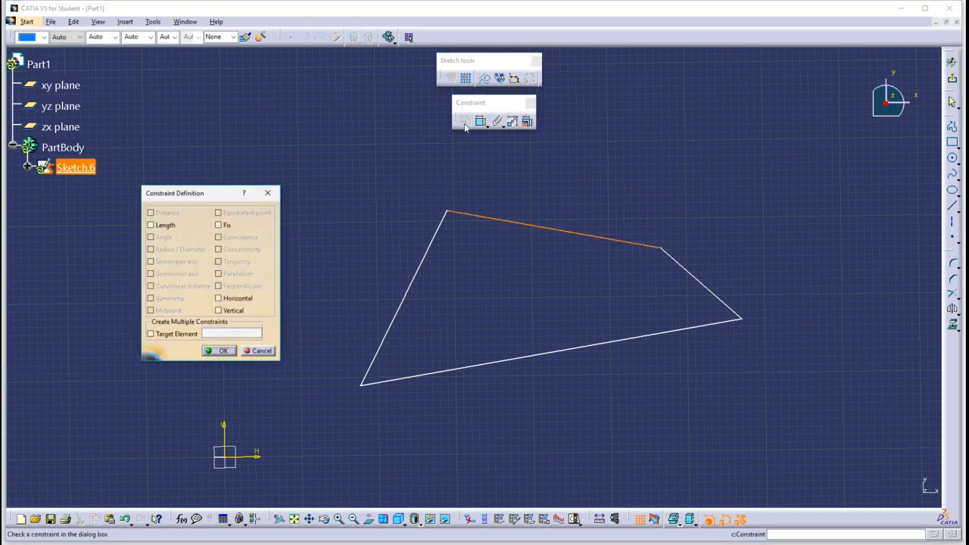
left_click(501, 80)
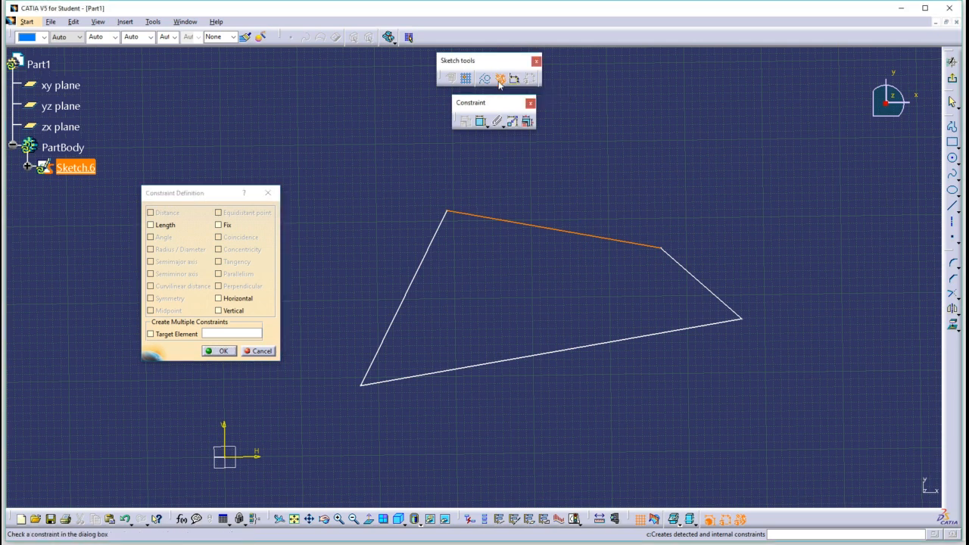
left_click(240, 300)
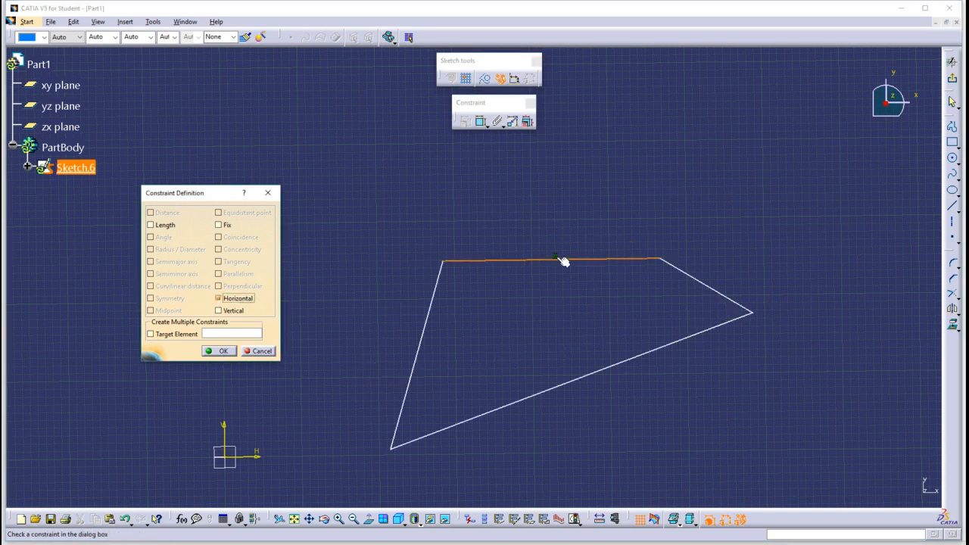
left_click(219, 352)
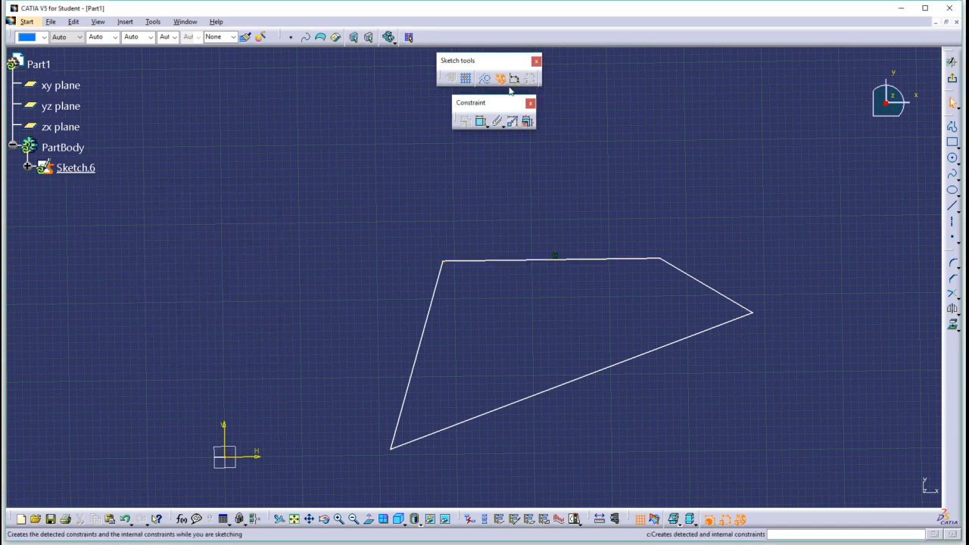
- Try a Vertical constraint on the quadrilateral's left and right edges
middle_click_drag(618, 208, 599, 152)
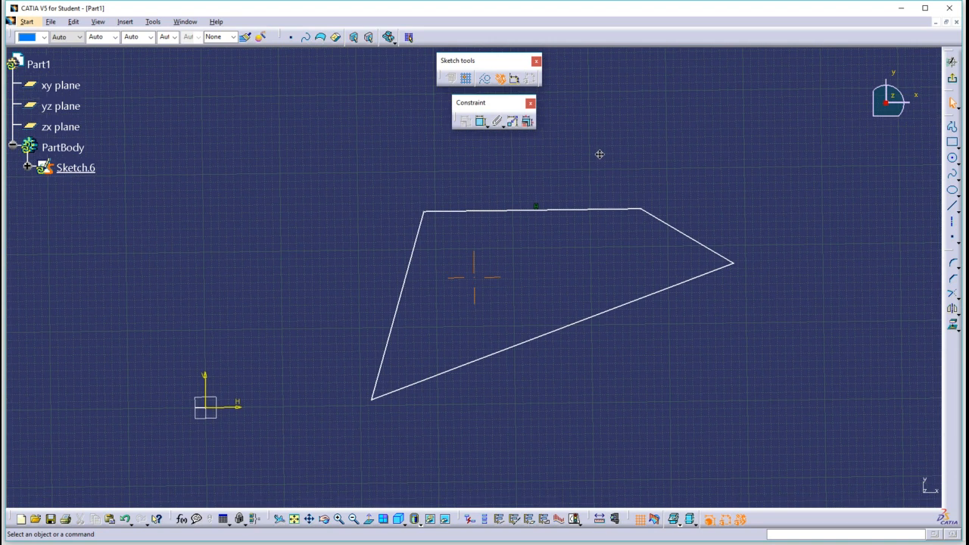
left_click(714, 247)
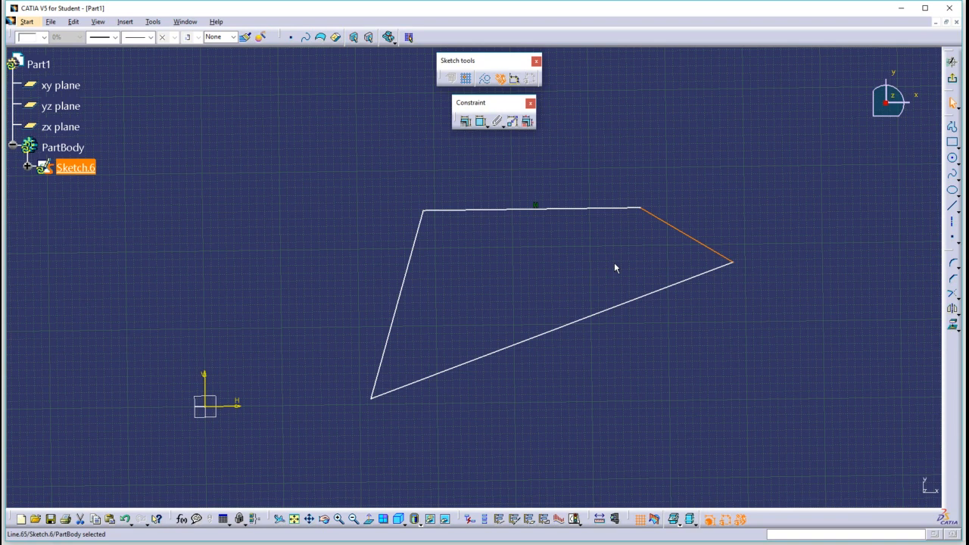
left_click(402, 300, "ctrl")
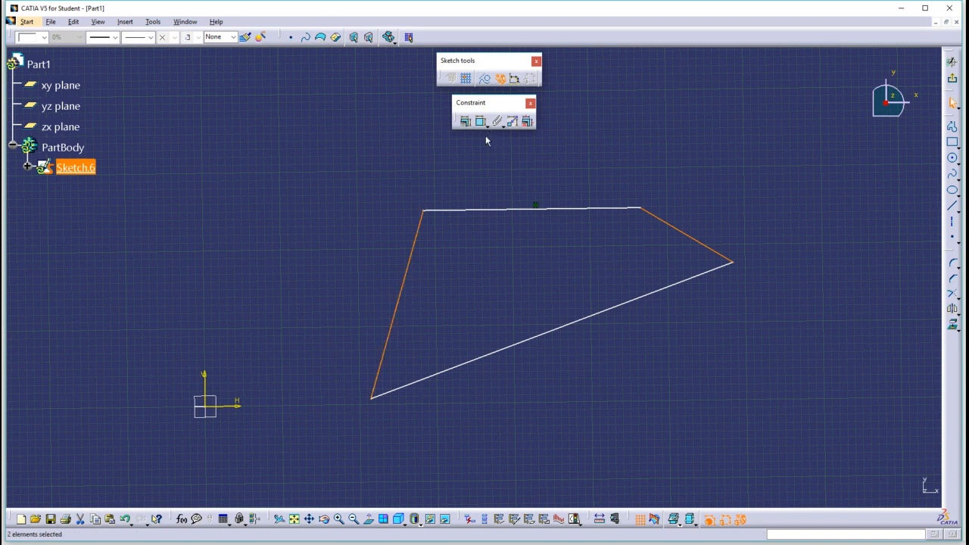
left_click(464, 121)
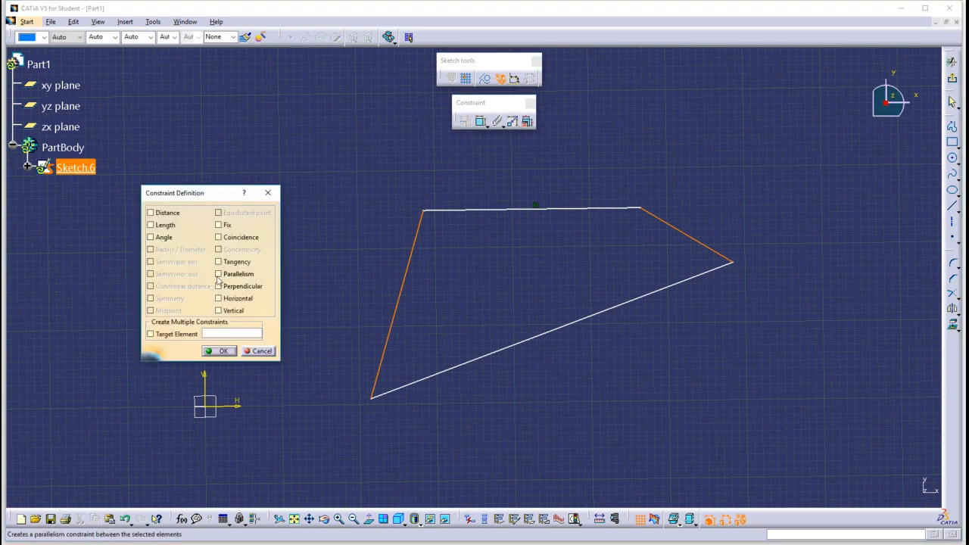
left_click(219, 311)
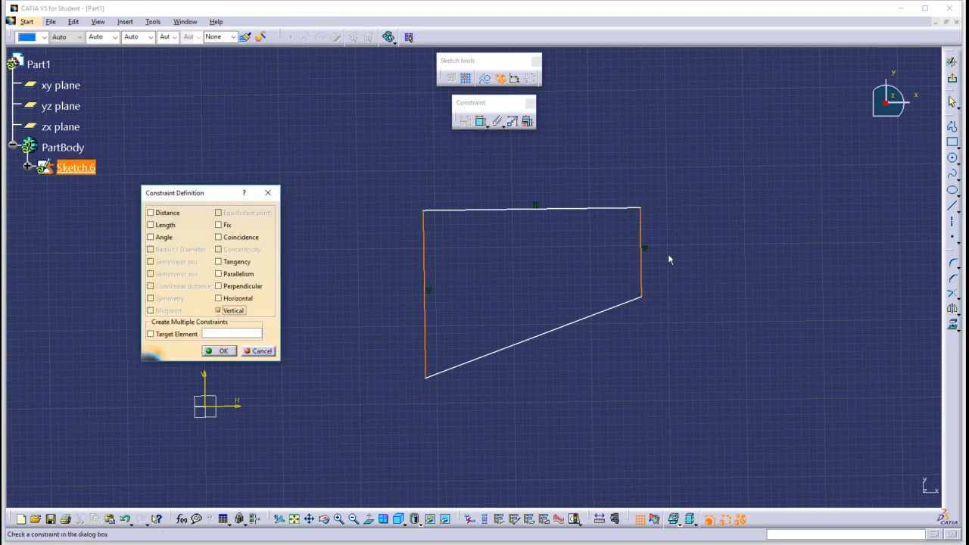
left_click(218, 350)
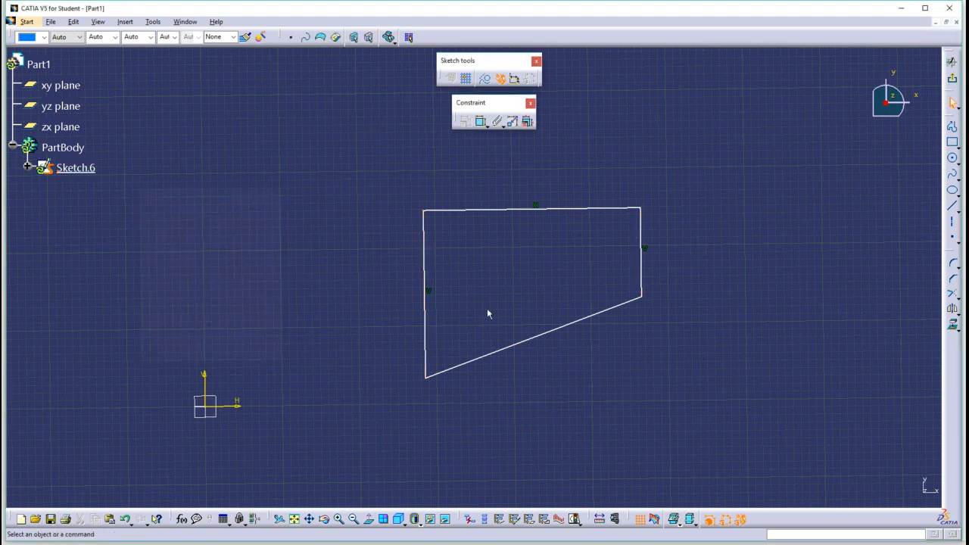
- Move the lower-right corner to test the vertical edges, and undo the move together with the Vertical constraints
mouse_move(645, 299)
left_mouse_down()
mouse_move(661, 338)
mouse_move(625, 426)
mouse_move(576, 280)
mouse_move(644, 293)
mouse_move(601, 361)
mouse_move(685, 377)
mouse_move(670, 401)
left_mouse_up()
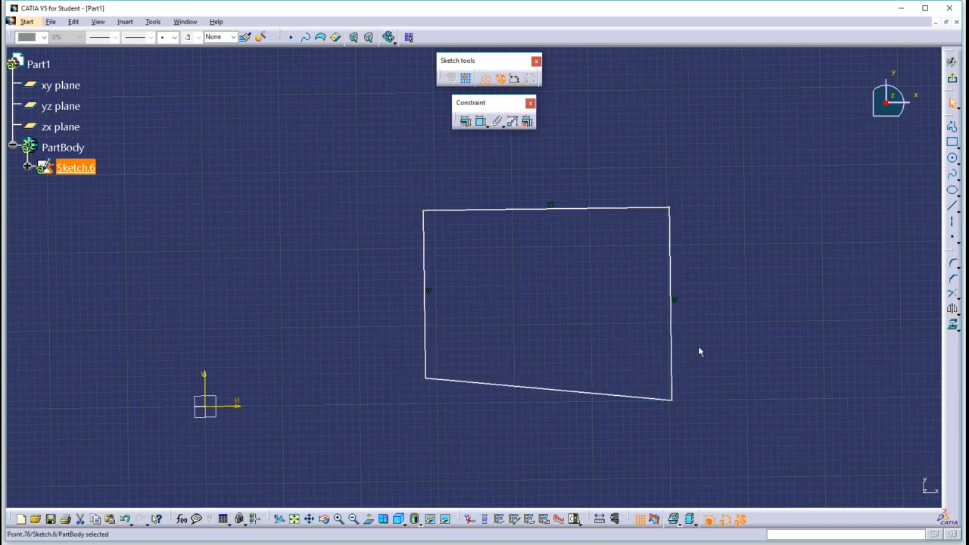
left_click(725, 273)
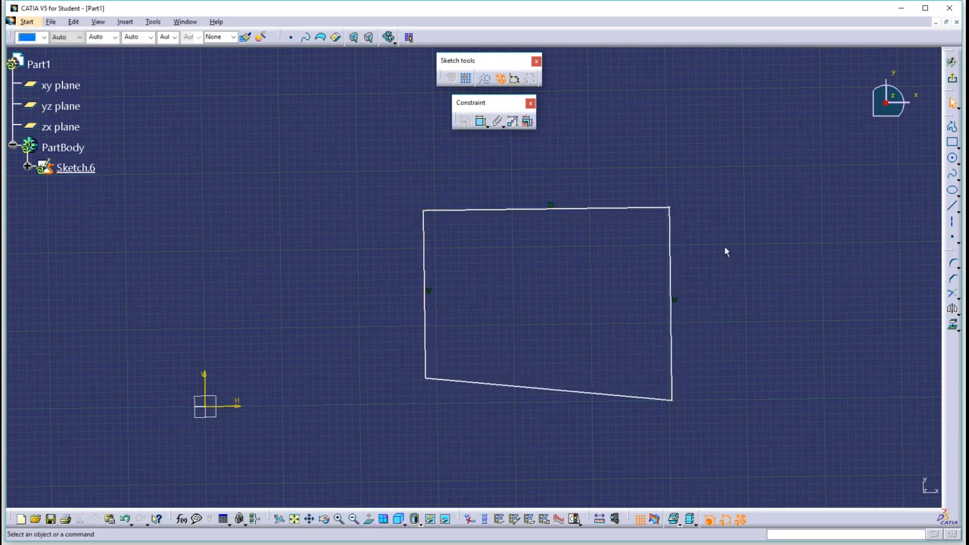
key("ctrl+z")
key("ctrl+z")
key("ctrl+z")
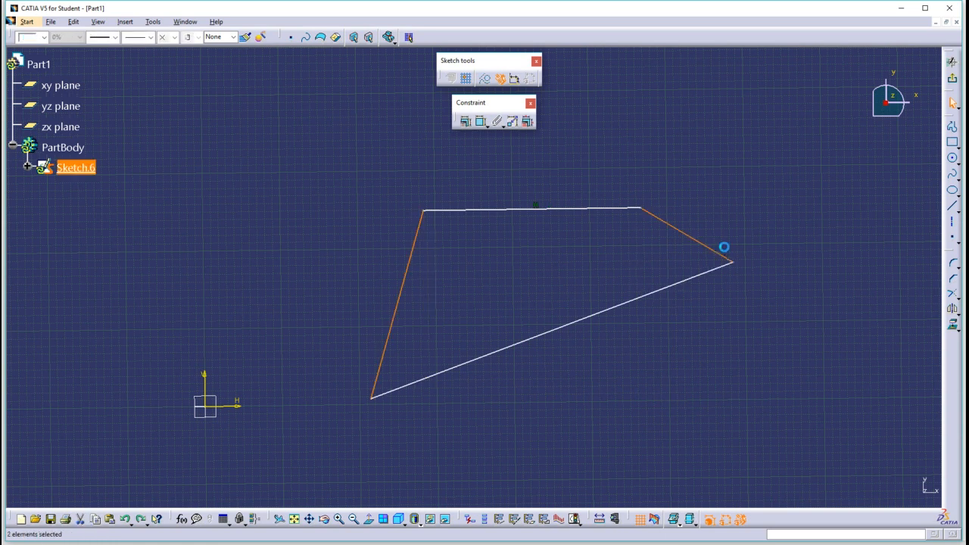
left_click(737, 214)
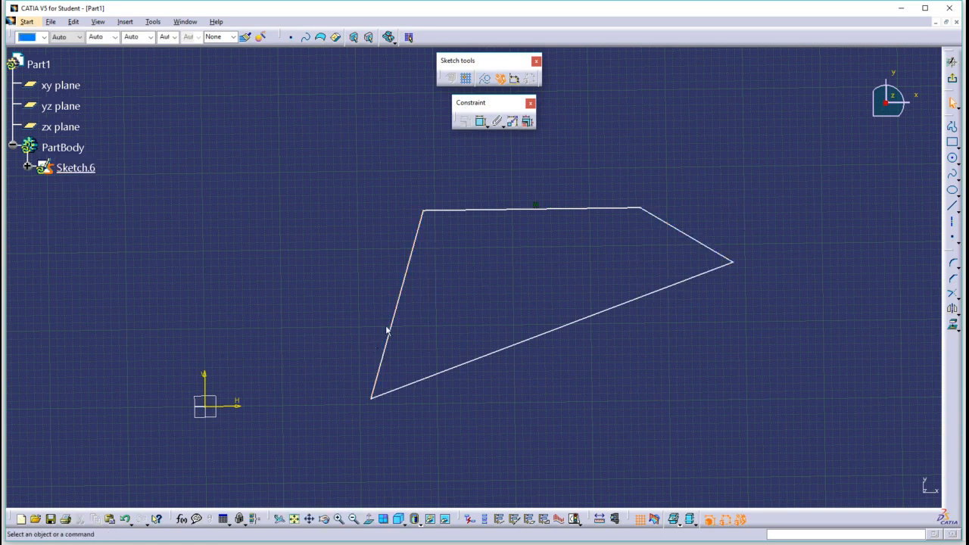
- Try Perpendicular, then apply Parallelism between the left and right edges and place the parallelism symbol inside the quadrilateral
left_click(689, 236)
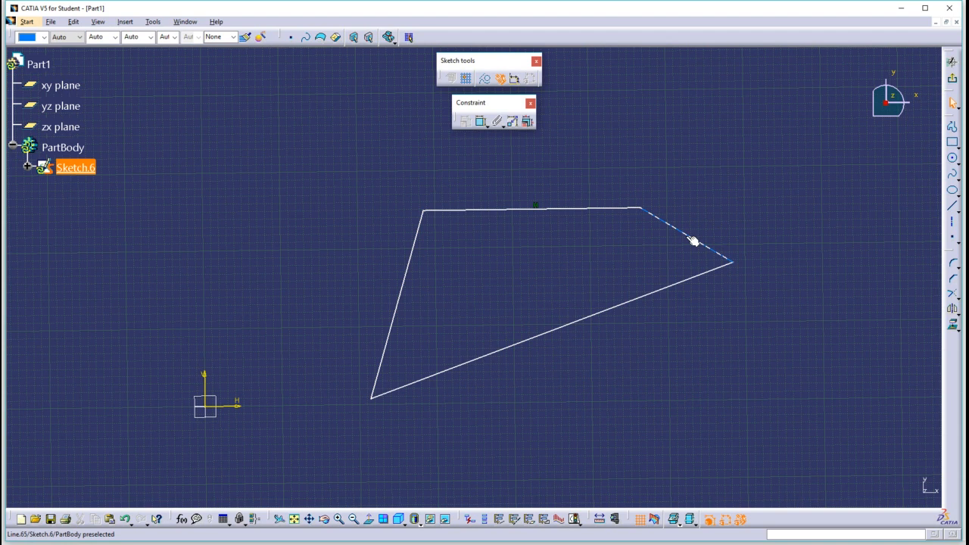
left_click(402, 289, "ctrl")
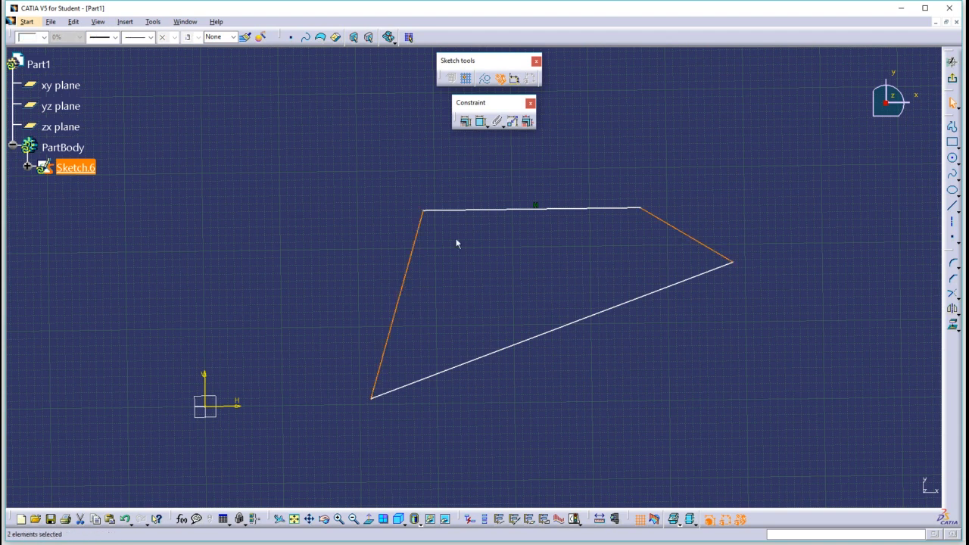
left_click(465, 121)
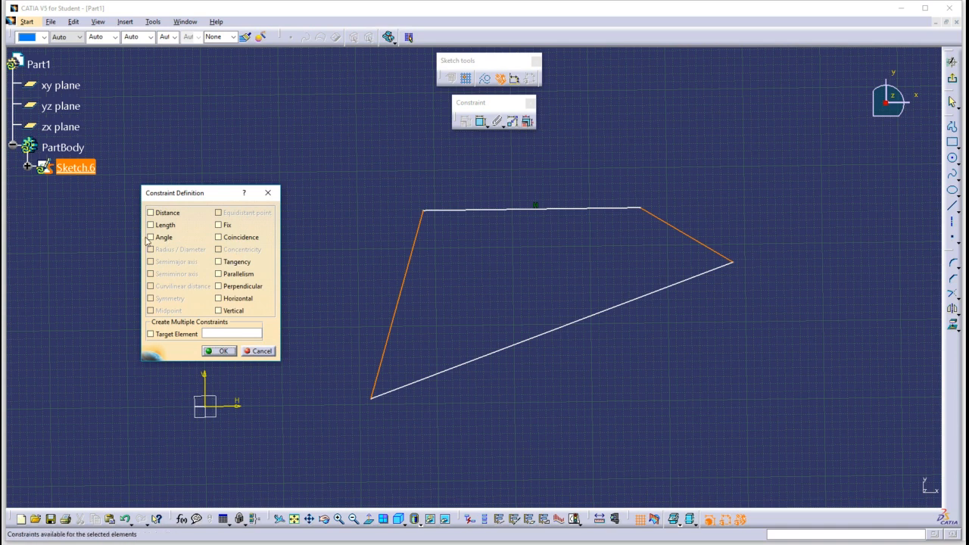
left_click(219, 286)
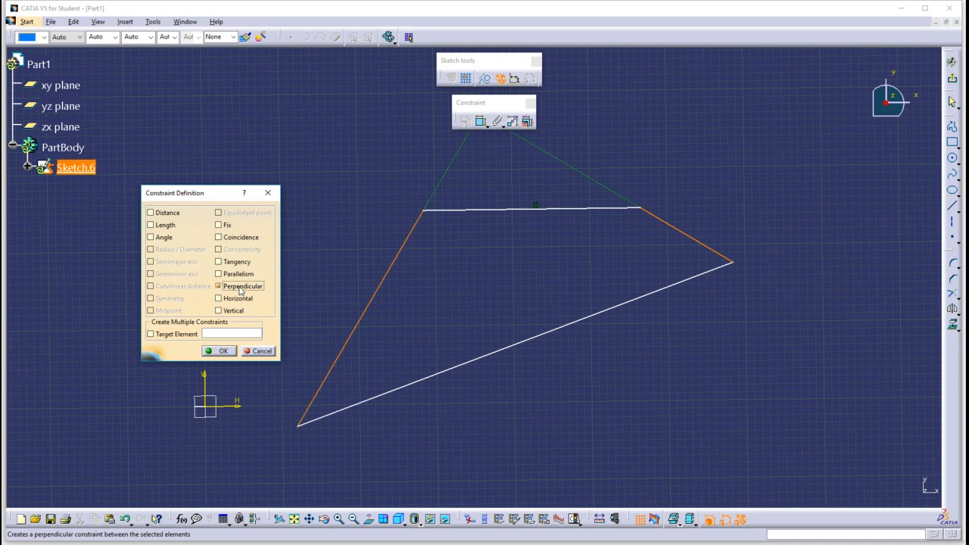
left_click(221, 274)
left_click(227, 287)
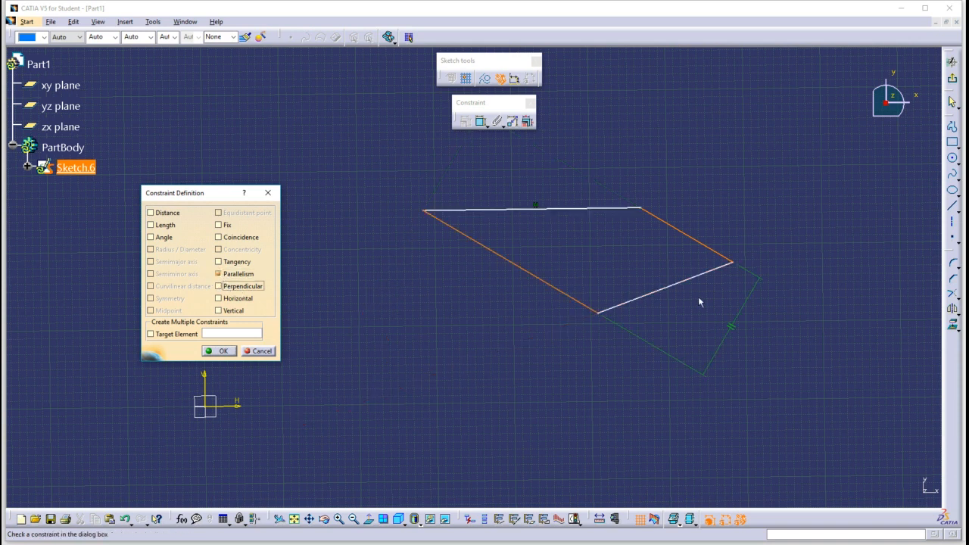
mouse_move(731, 340)
left_mouse_down()
mouse_move(546, 219)
mouse_move(564, 230)
left_mouse_up()
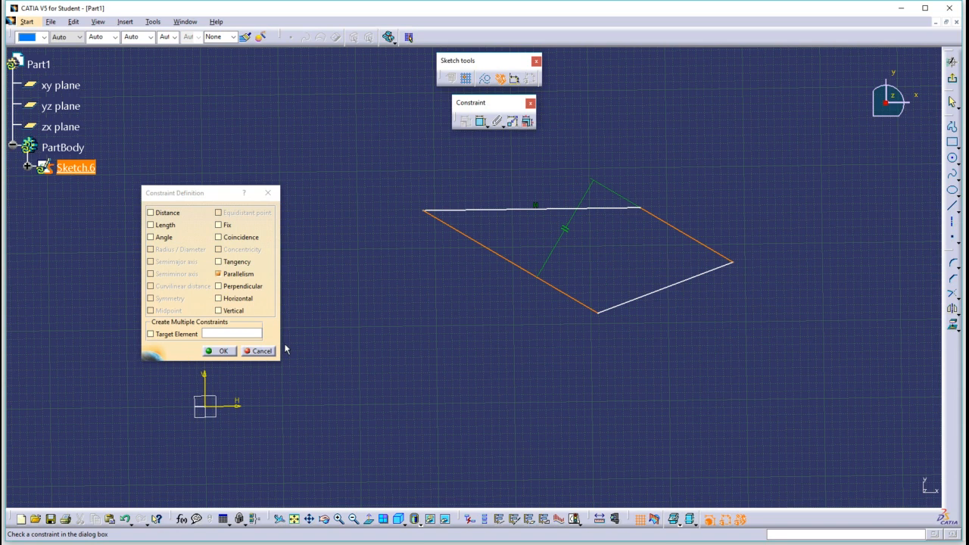
left_click(232, 352)
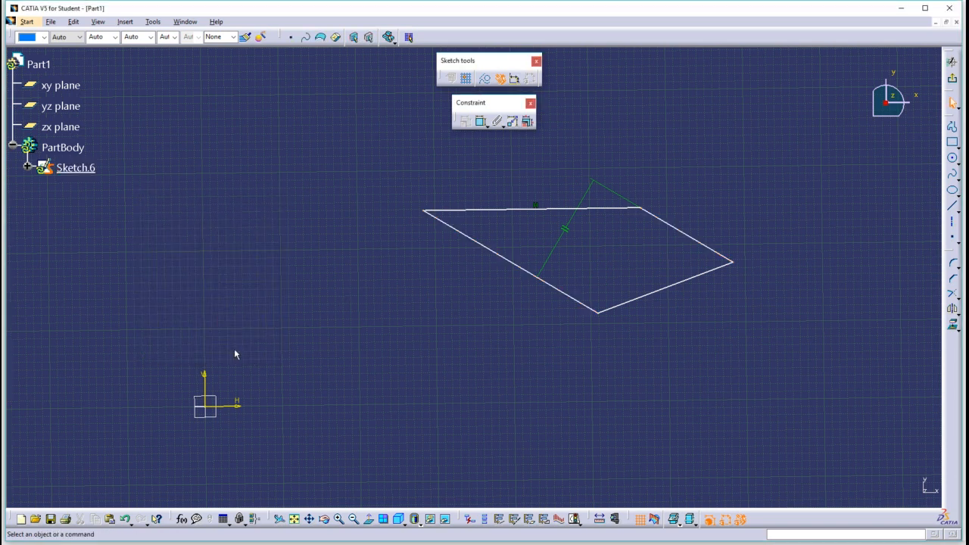
- Delete the Parallelism constraint and move the quadrilateral's lower corner to the left to reopen the shape
left_click(568, 230)
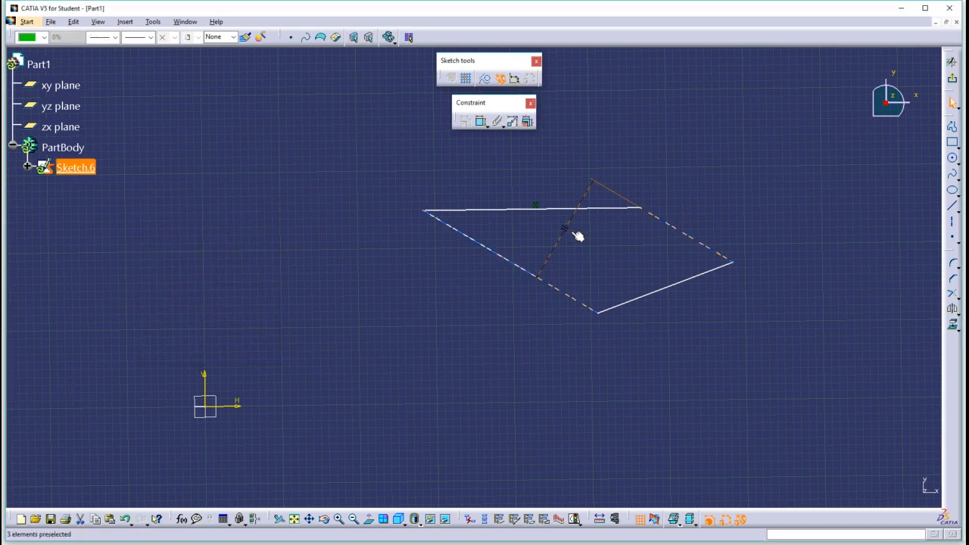
key("Delete")
mouse_move(599, 312)
left_mouse_down()
mouse_move(356, 330)
mouse_move(330, 343)
left_mouse_up()
left_click(535, 224)
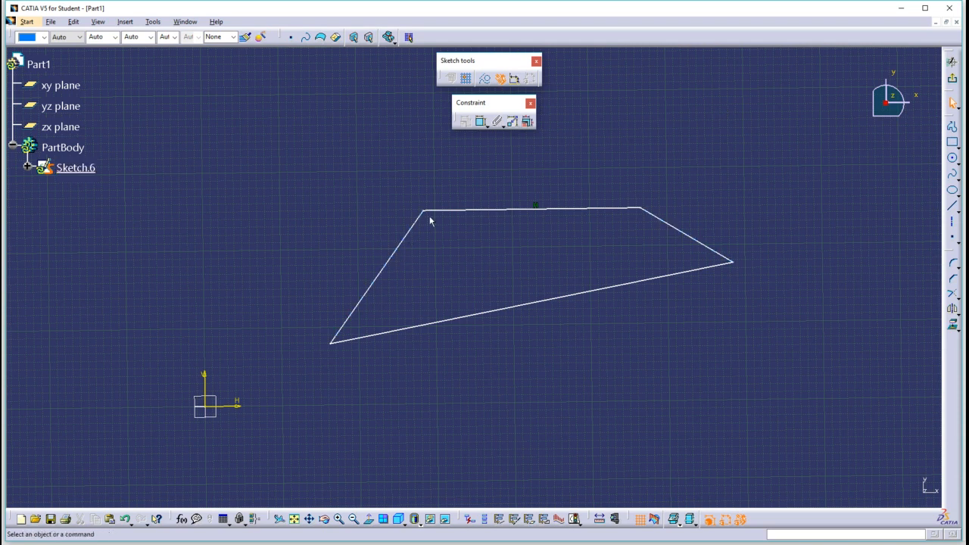
- Try an Angle constraint between the left and right edges with dimensional constraint creation off
left_click(673, 225)
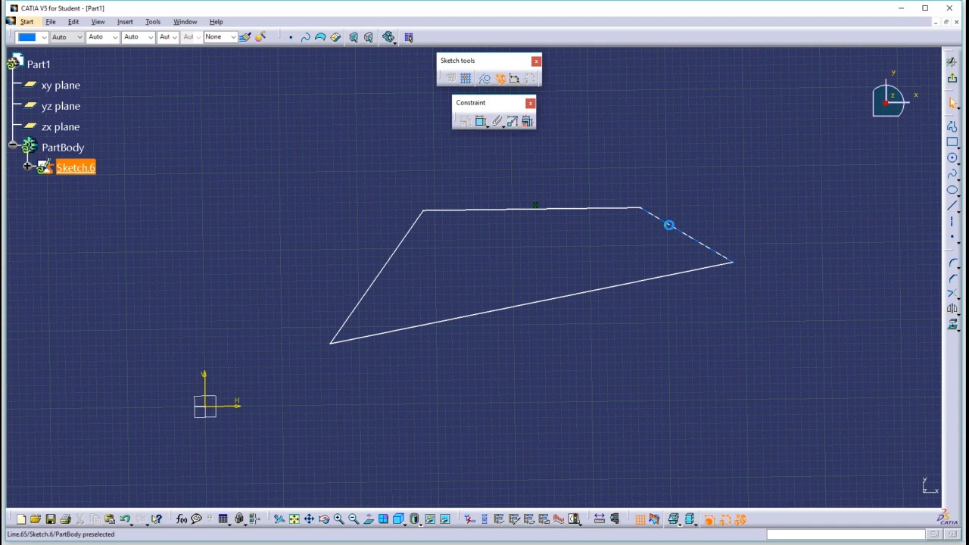
left_click(384, 266, "ctrl")
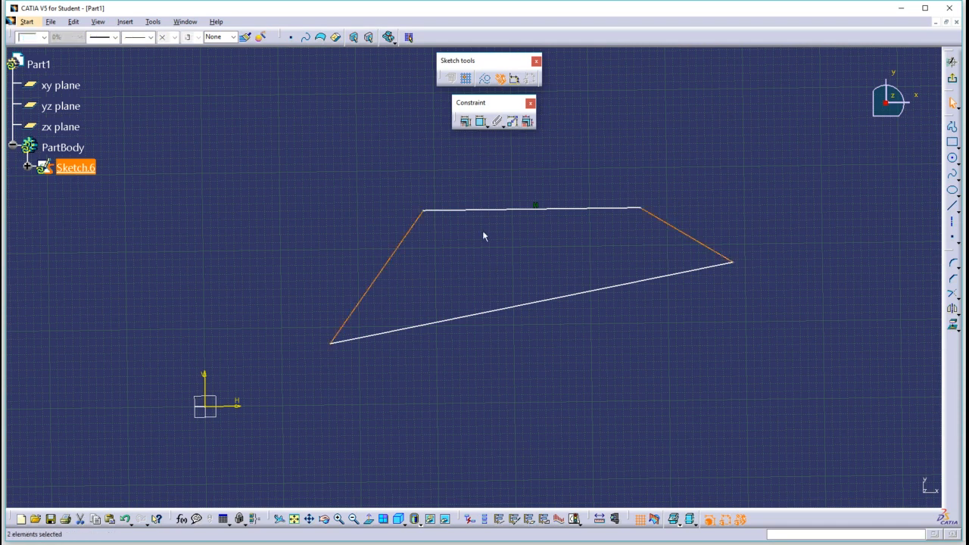
left_click(465, 121)
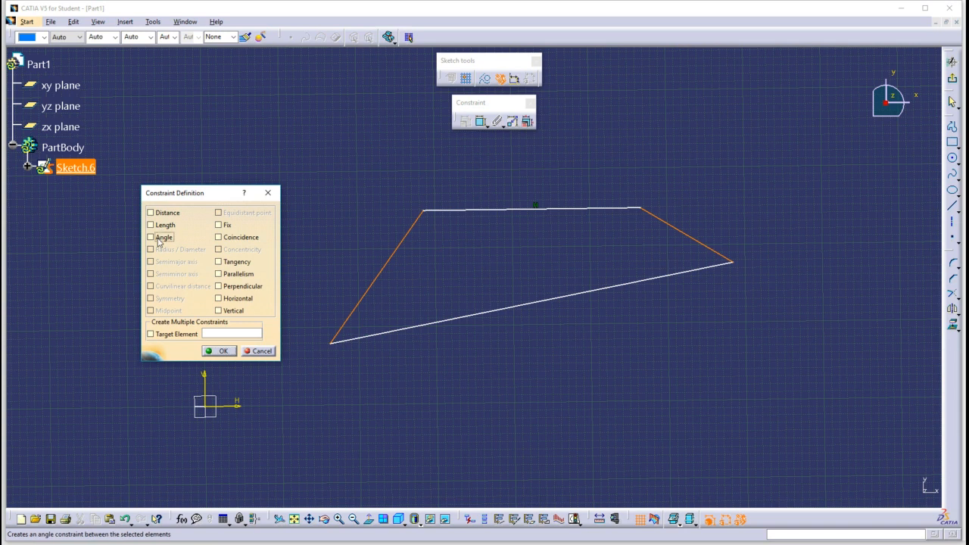
left_click(160, 239)
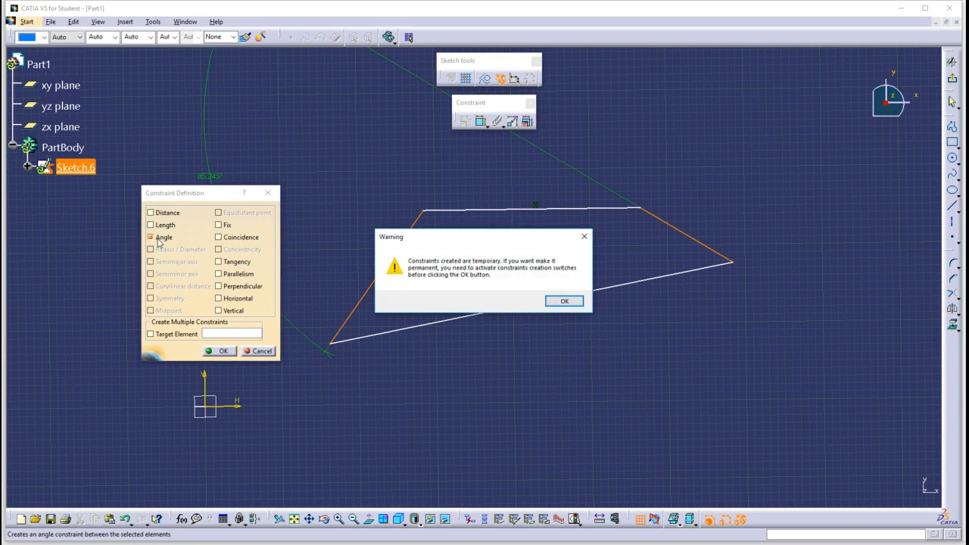
left_click(566, 303)
mouse_move(340, 166)
middle_mouse_down()
mouse_move(502, 231)
mouse_move(479, 289)
middle_mouse_up()
left_click(221, 351)
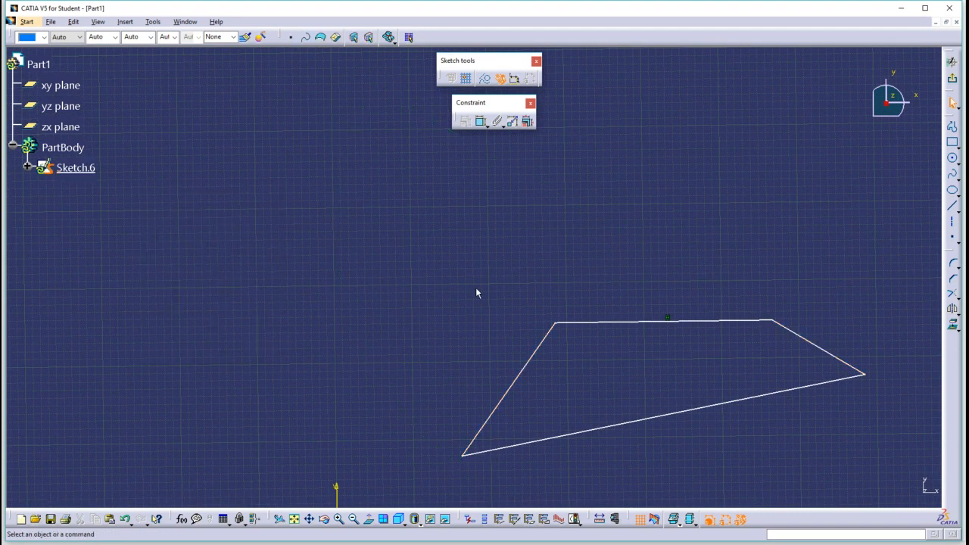
- Turn on dimensional constraint creation and apply a permanent Angle constraint between the left and right edges
left_click(516, 79)
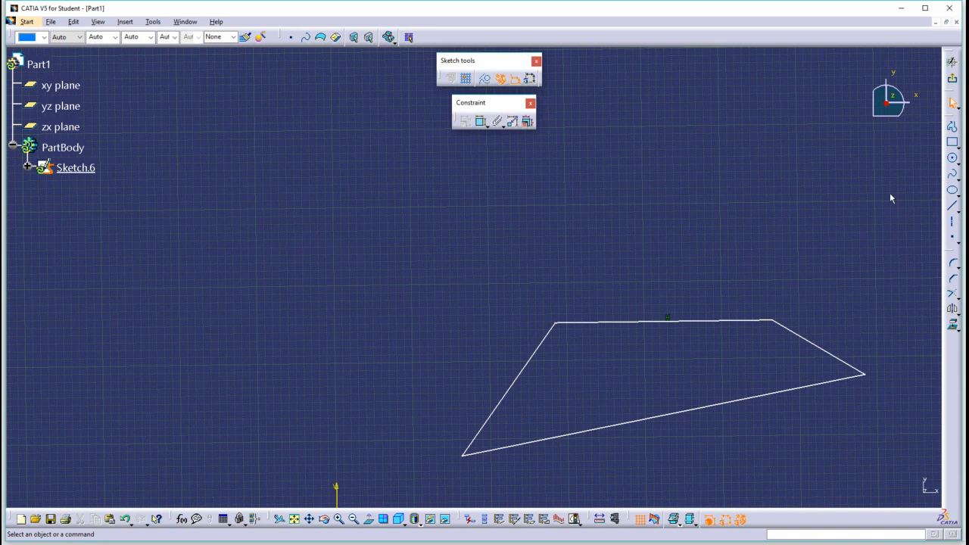
left_click(536, 363)
left_click(805, 340, "ctrl")
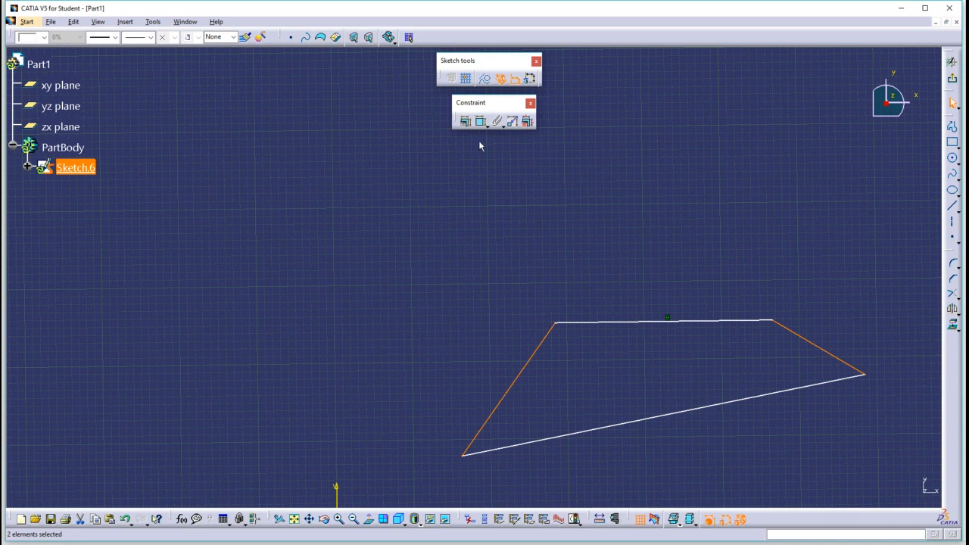
left_click(466, 121)
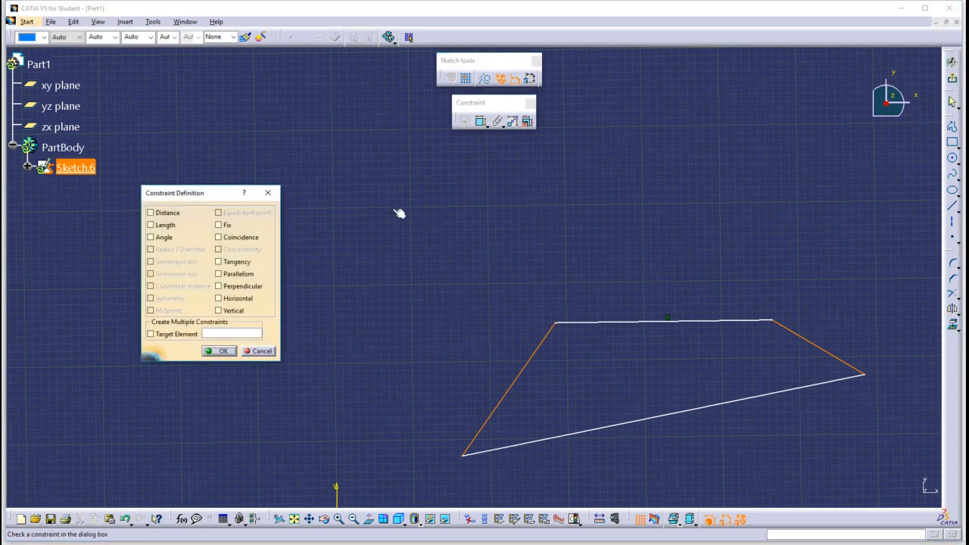
left_click(161, 239)
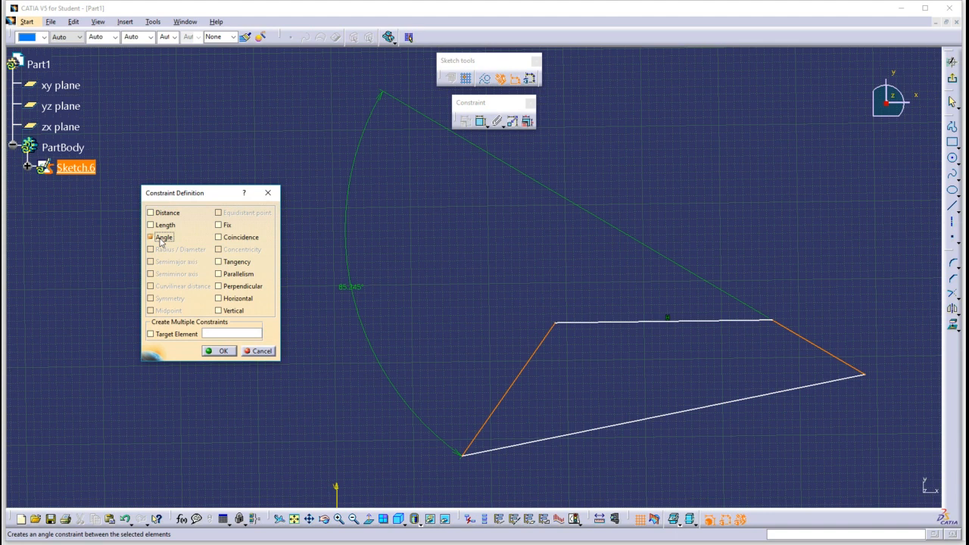
left_click(224, 351)
- Reposition the angle dimension close to the quadrilateral's upper edge
left_click(357, 240)
mouse_move(359, 241)
left_mouse_down()
mouse_move(569, 307)
mouse_move(633, 270)
mouse_move(642, 240)
mouse_move(649, 268)
mouse_move(601, 244)
mouse_move(605, 257)
left_mouse_up()
mouse_move(649, 252)
middle_mouse_down()
mouse_move(566, 199)
mouse_move(485, 187)
middle_mouse_up()
left_click(508, 193)
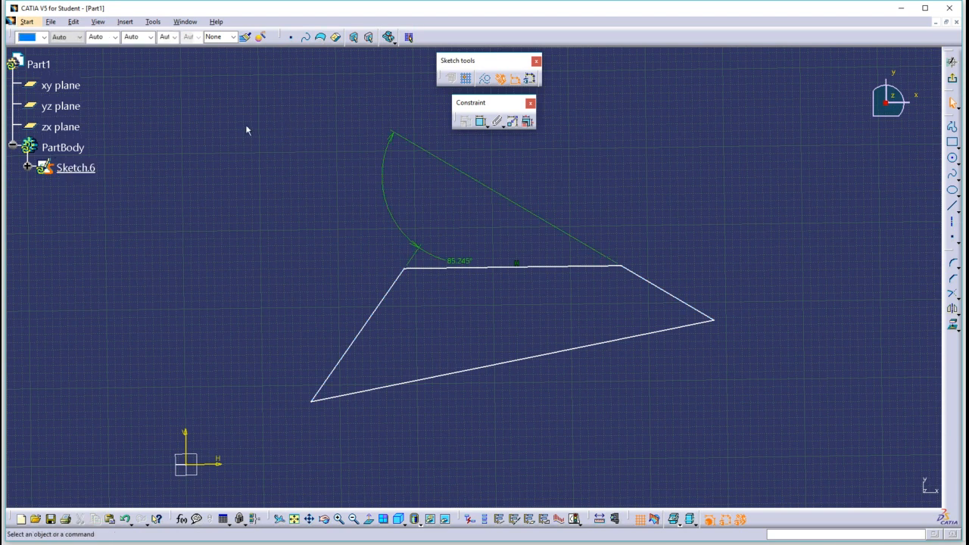
- Delete the whole quadrilateral together with its constraints from the sketch
middle_click_drag(496, 394, 497, 394)
key("ctrl+a")
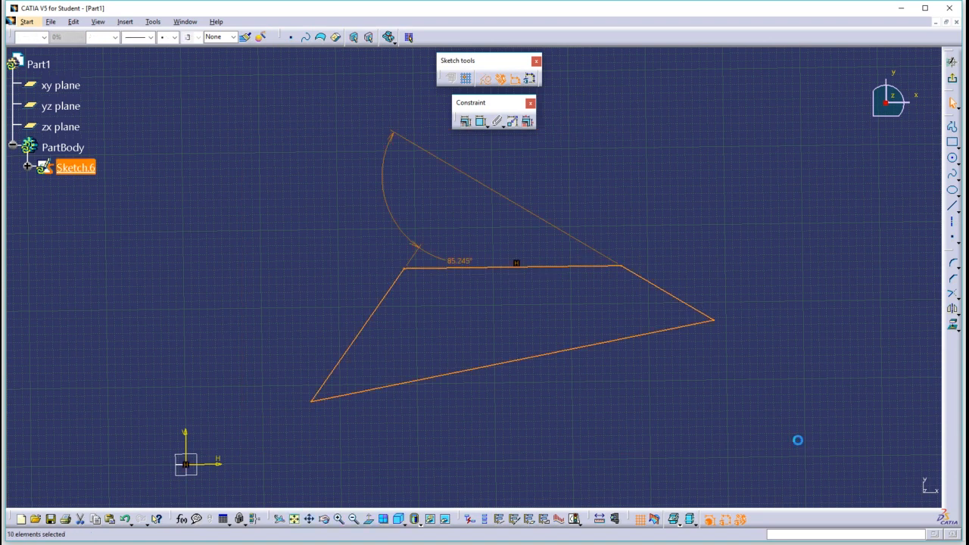
key("Delete")
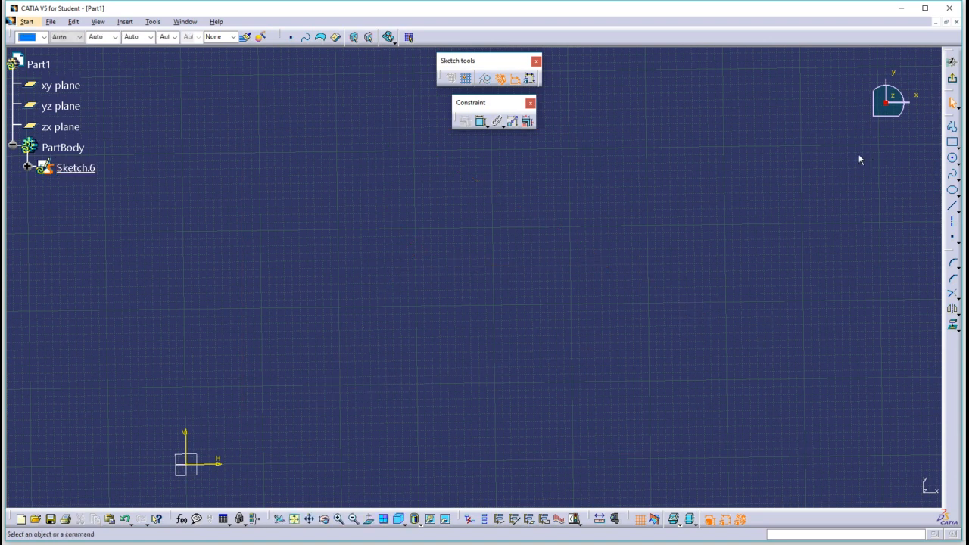
- With geometrical and dimensional constraints turned off, draw a rectangle about 352 mm wide and 169 mm high
left_click(517, 79)
left_click(952, 141)
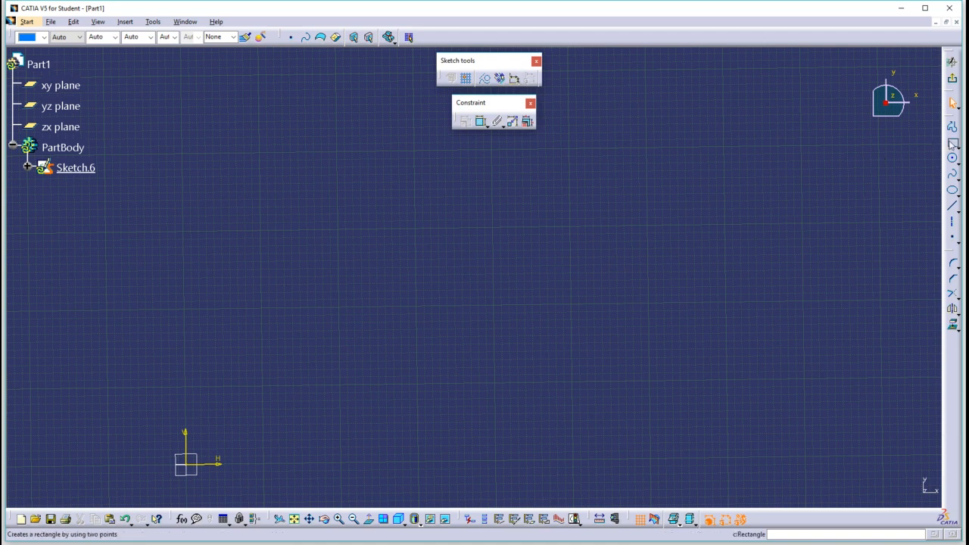
left_click(429, 224)
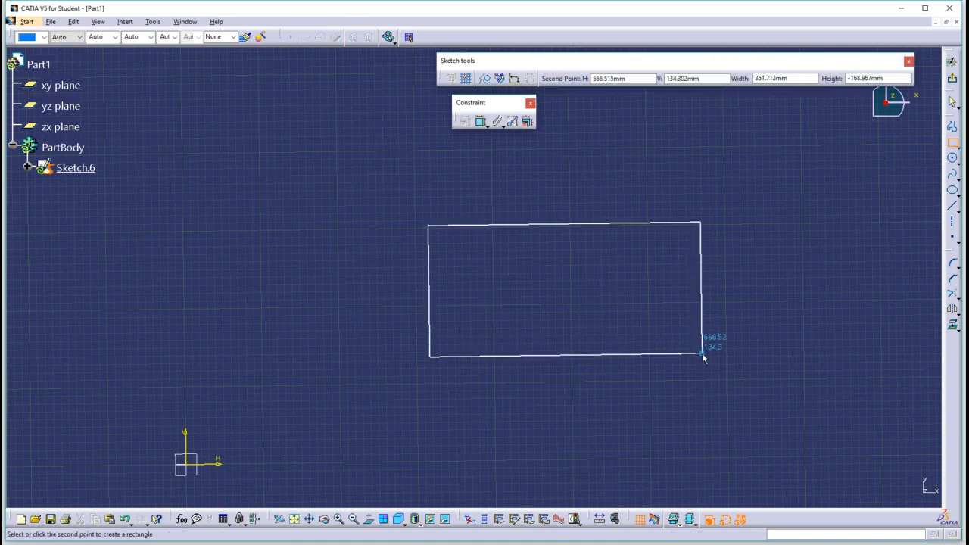
left_click(702, 353)
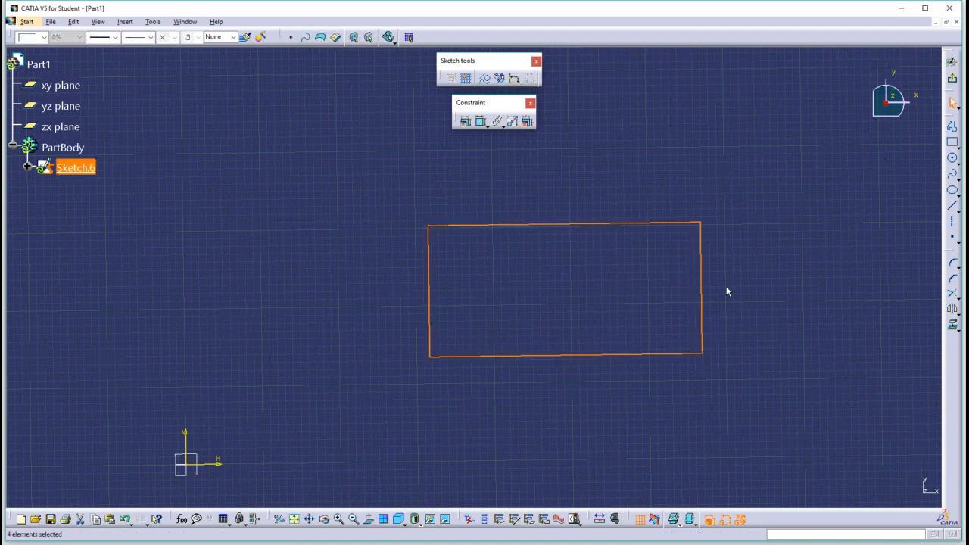
left_click(767, 295)
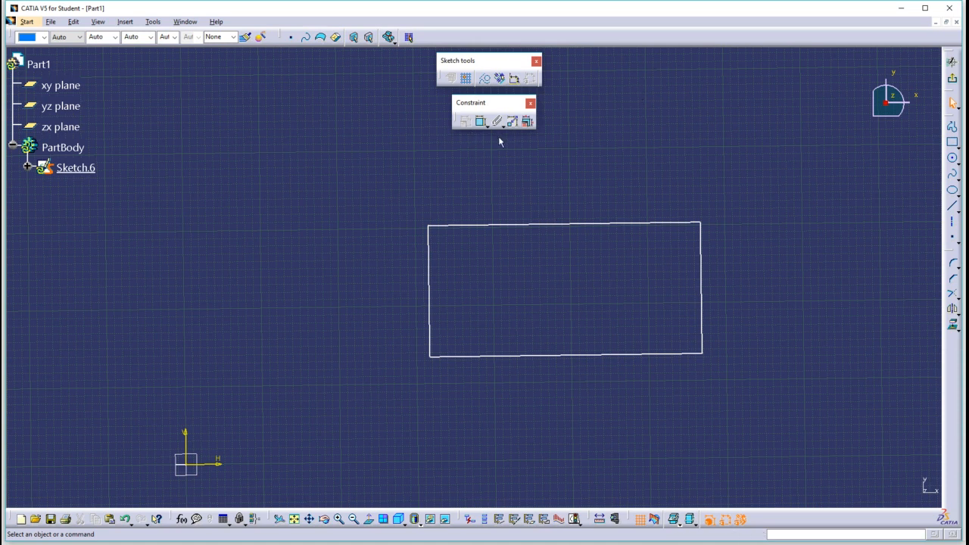
- Dimension the length of the rectangle's right edge, placing the dimension outside the shape
left_click(480, 124)
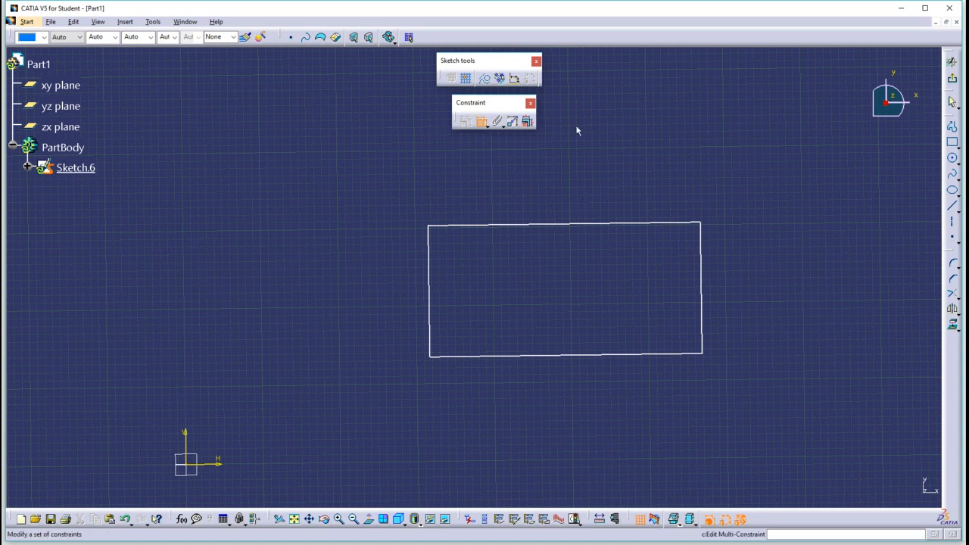
left_click(708, 274)
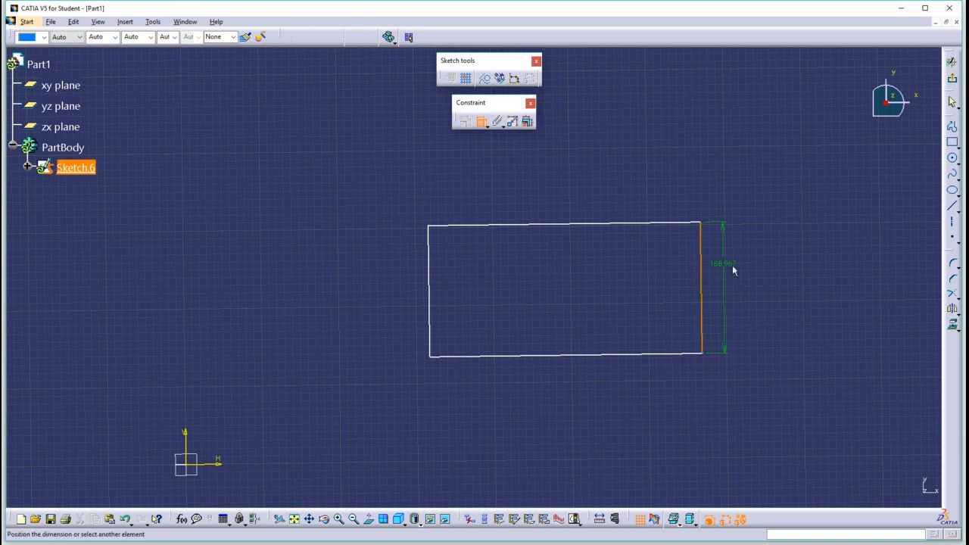
left_click(784, 275)
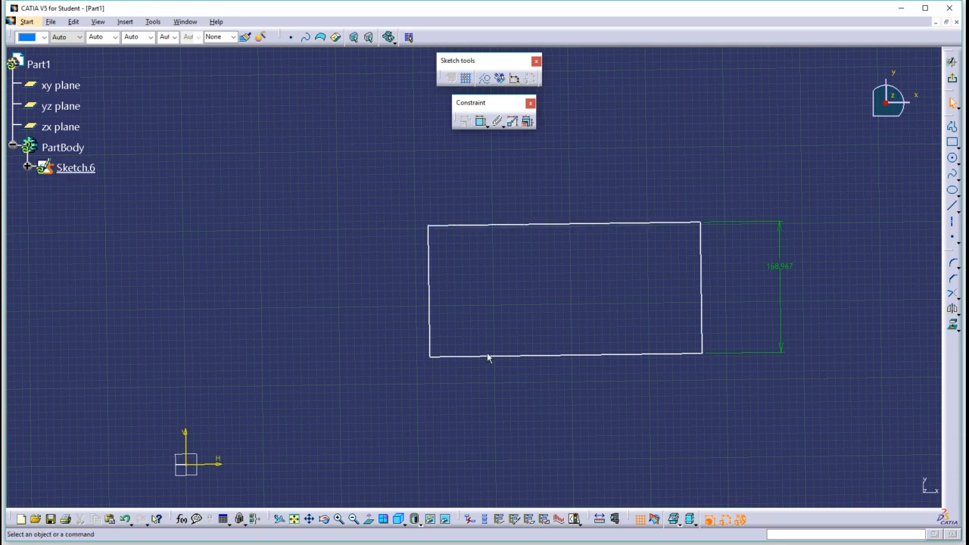
- Move the lower edge up and back down to test the length constraint, and delete the whole shape with its dimension
left_click_drag(489, 353, 501, 272)
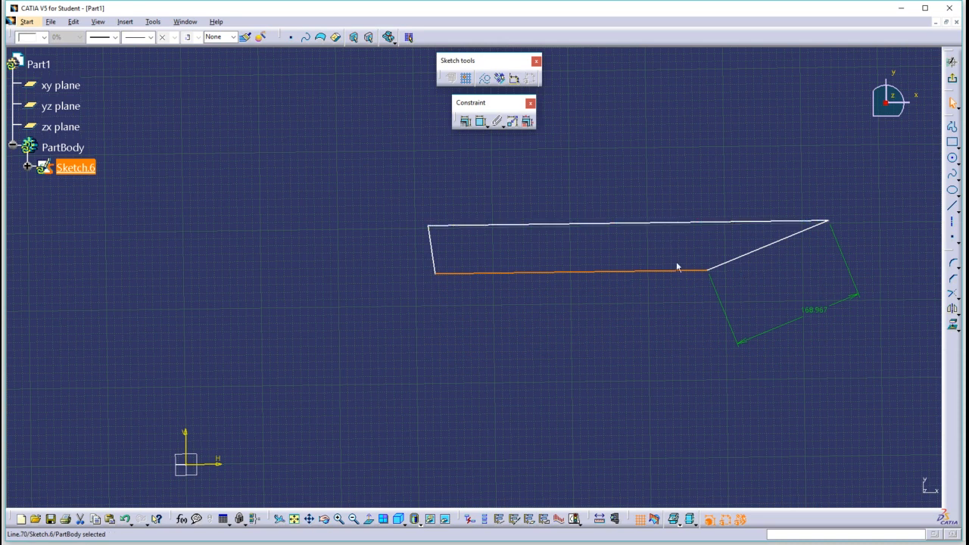
left_click_drag(670, 276, 714, 385)
left_click_drag(390, 200, 879, 440)
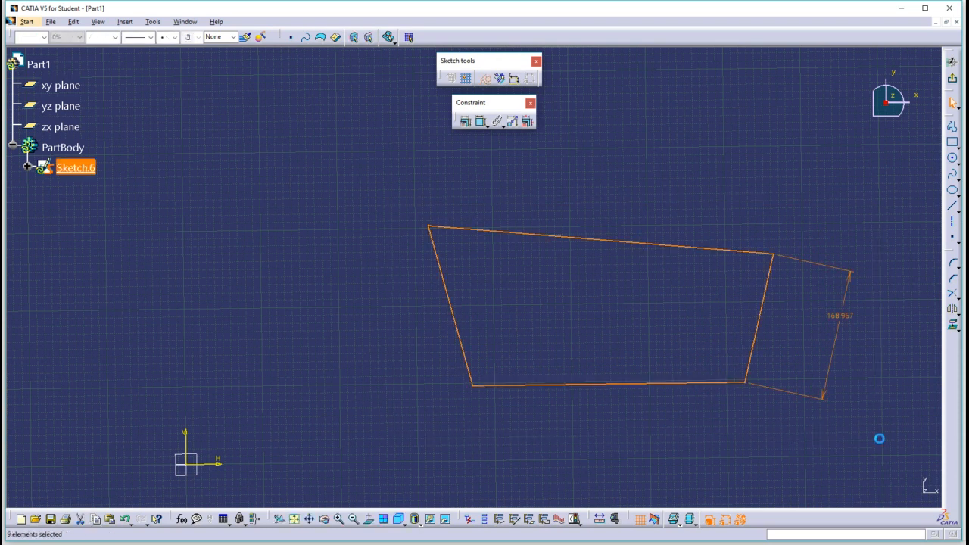
key("Delete")
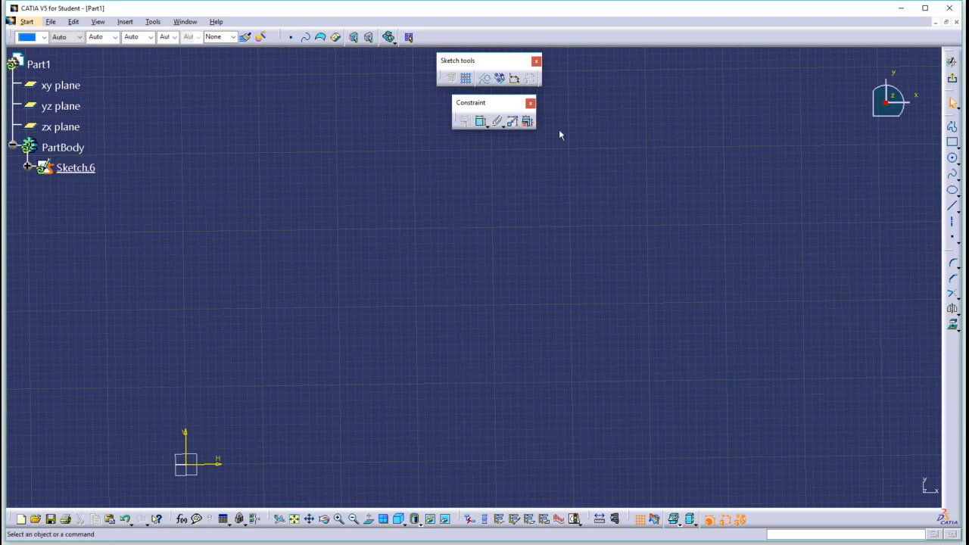
- Turn on geometrical constraint creation and draw a rectangle about 401 mm wide and 171 mm high
left_click(500, 79)
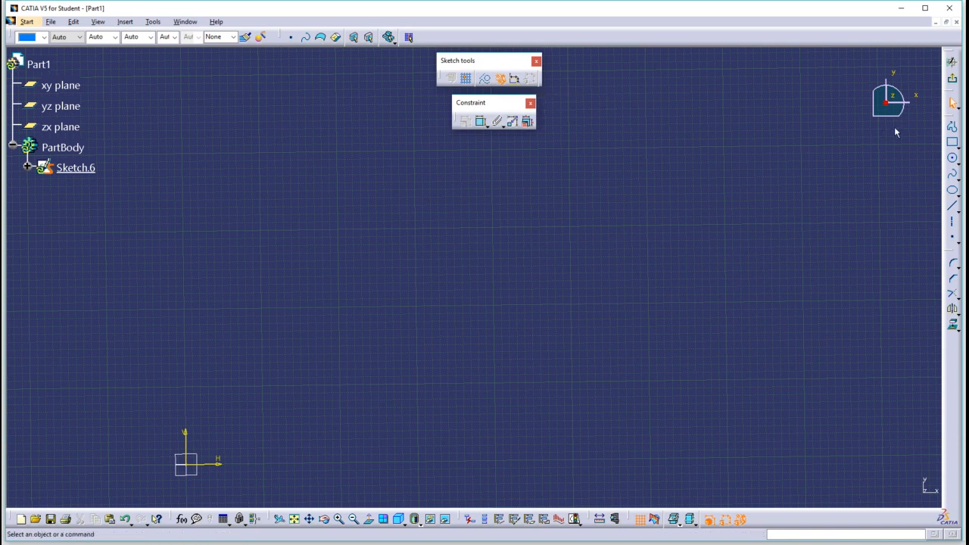
left_click(952, 142)
left_click(443, 203)
left_click(754, 331)
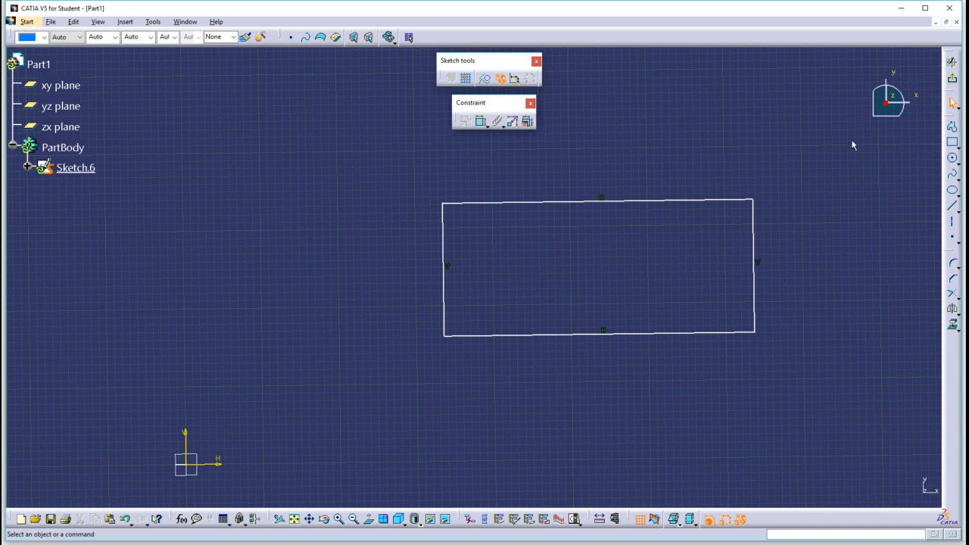
- Dimension the distance between the rectangle's upper and lower edges, placing the dimension beyond the right edge
left_click(481, 122)
left_click(717, 200)
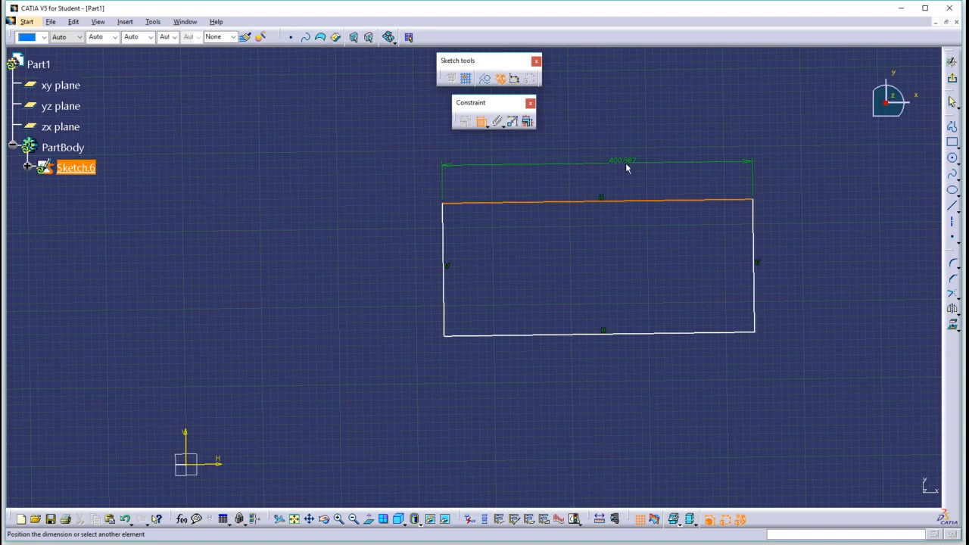
left_click(694, 335)
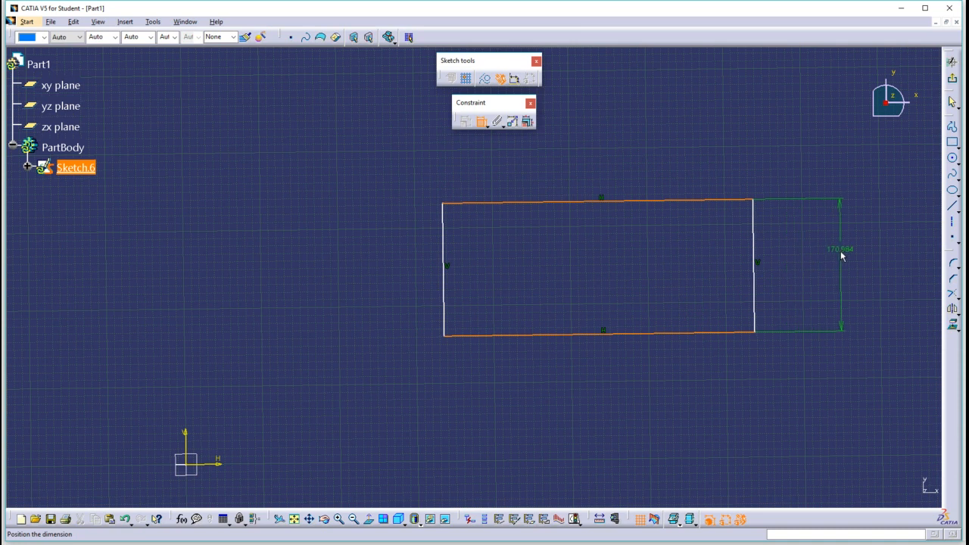
left_click(841, 257)
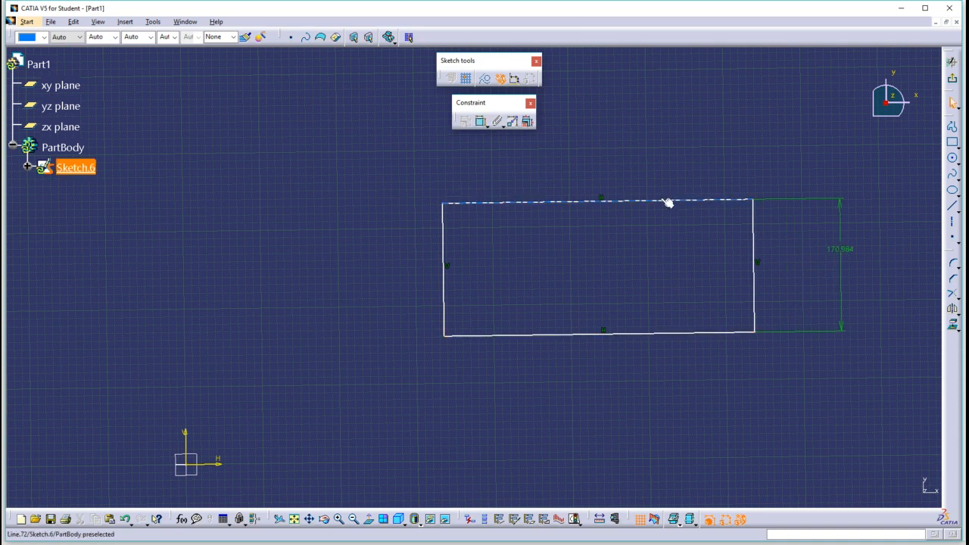
left_click(755, 230)
key("Delete")
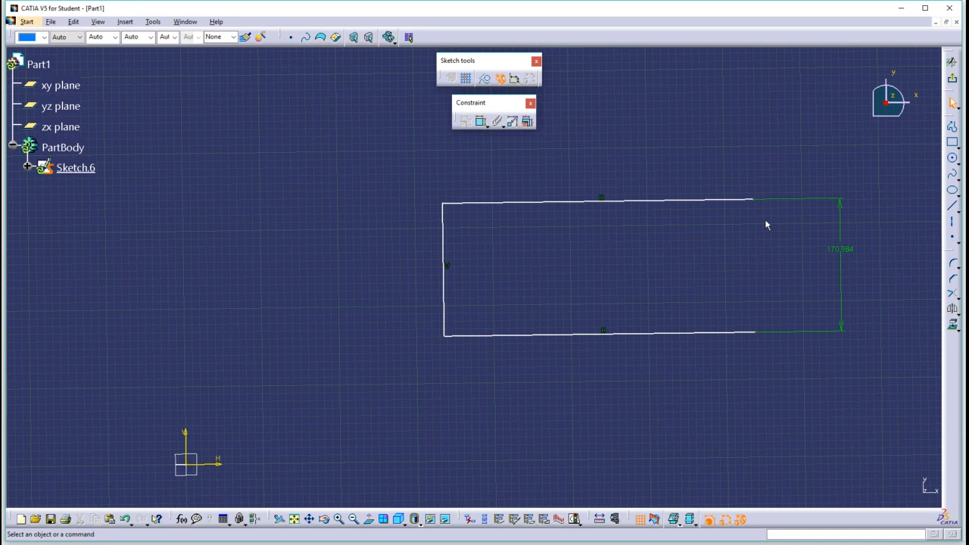
key("ctrl+z")
- Delete the vertical constraint on the right edge and move that edge's lower endpoint to the left so the edge slants
left_click(760, 264)
key("Delete")
left_click_drag(755, 331, 589, 322)
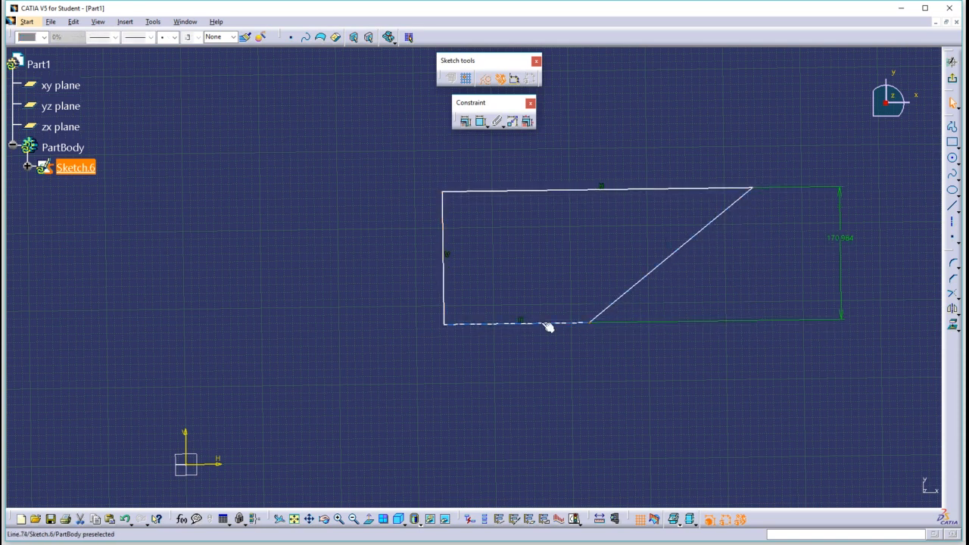
left_click(598, 267)
- Dimension the angle between the slanted right edge and the lower edge, placing it inside the shape
left_click(482, 123)
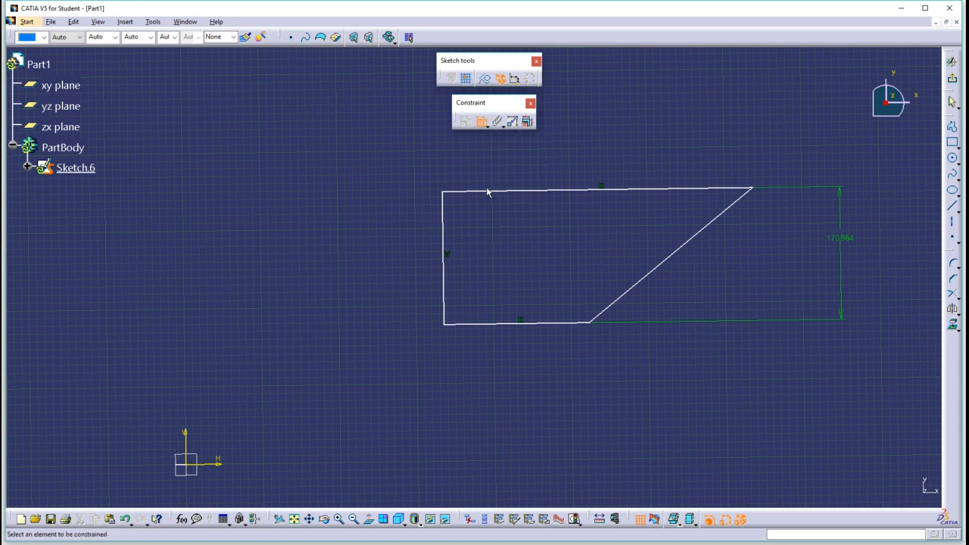
left_click(633, 288)
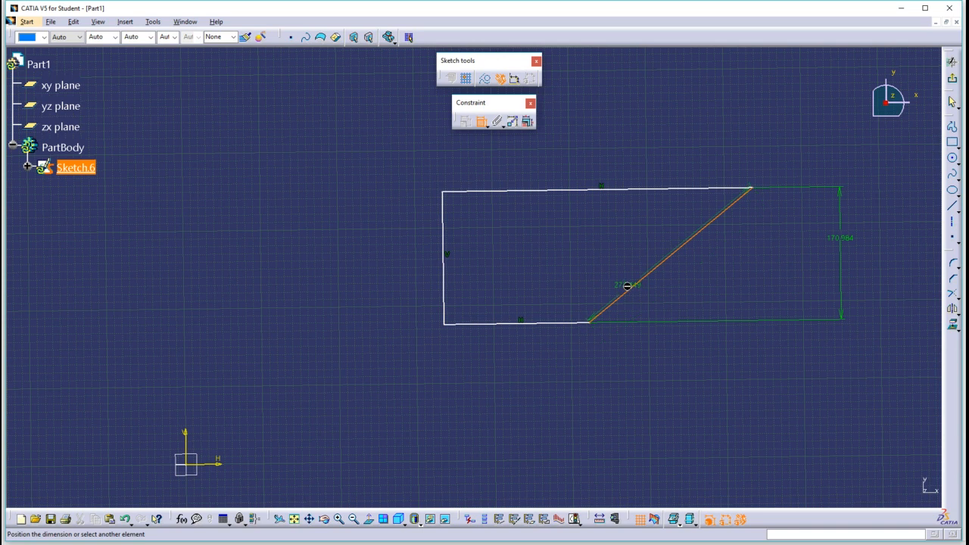
left_click(562, 325)
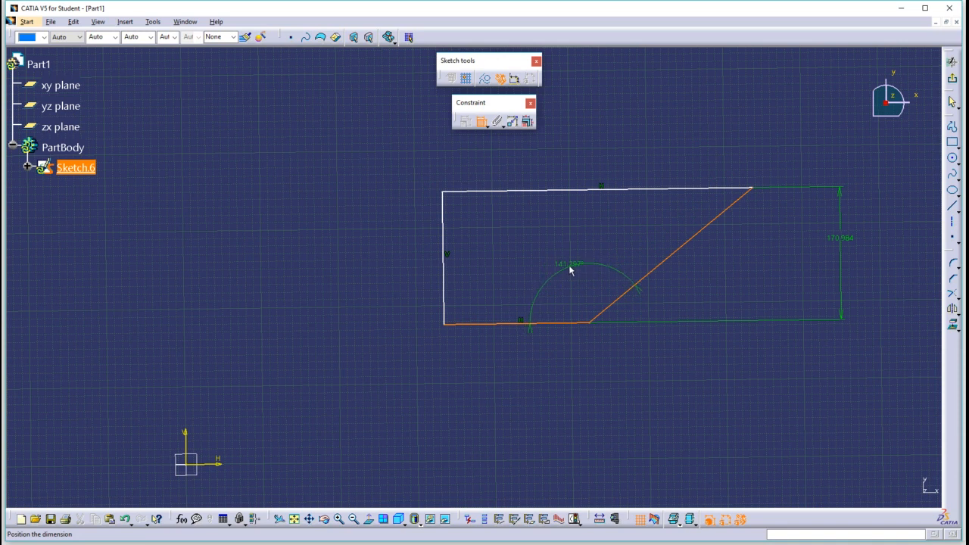
left_click(570, 270)
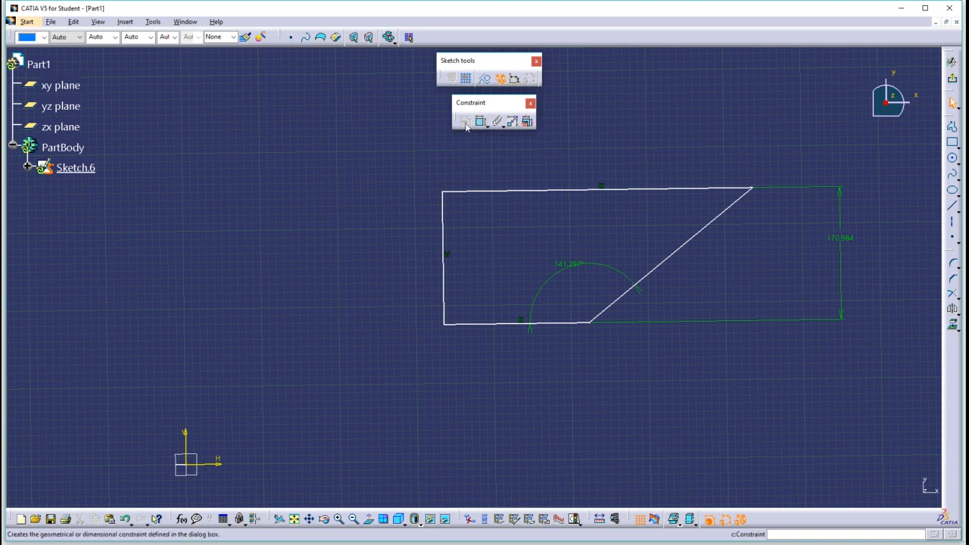
- Dimension the length of the upper edge, placing the dimension above the shape
left_click(487, 191)
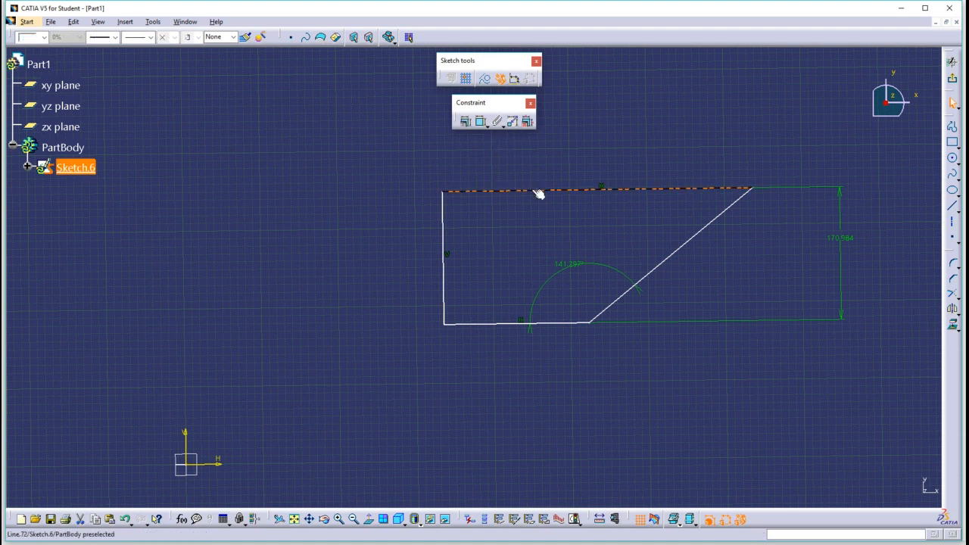
left_click(481, 122)
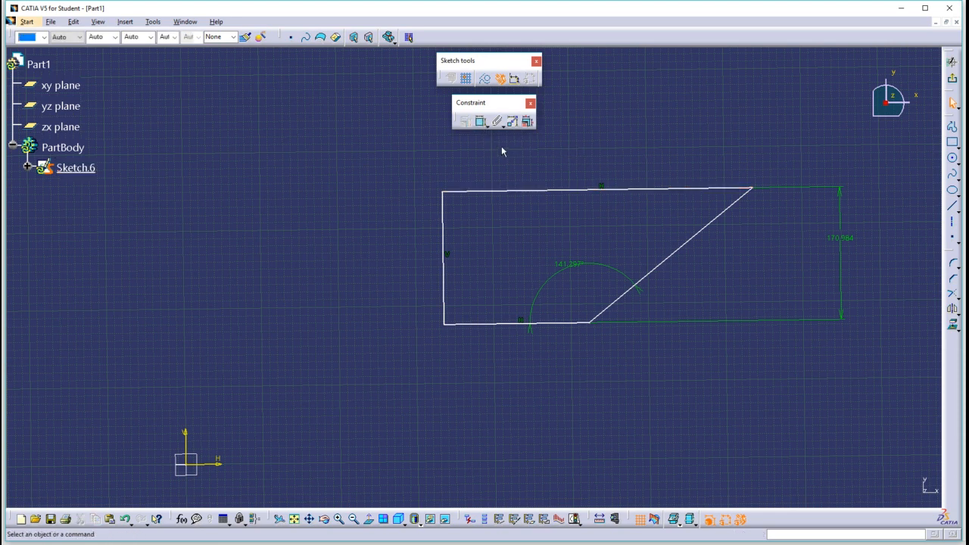
left_click(482, 122)
left_click(545, 191)
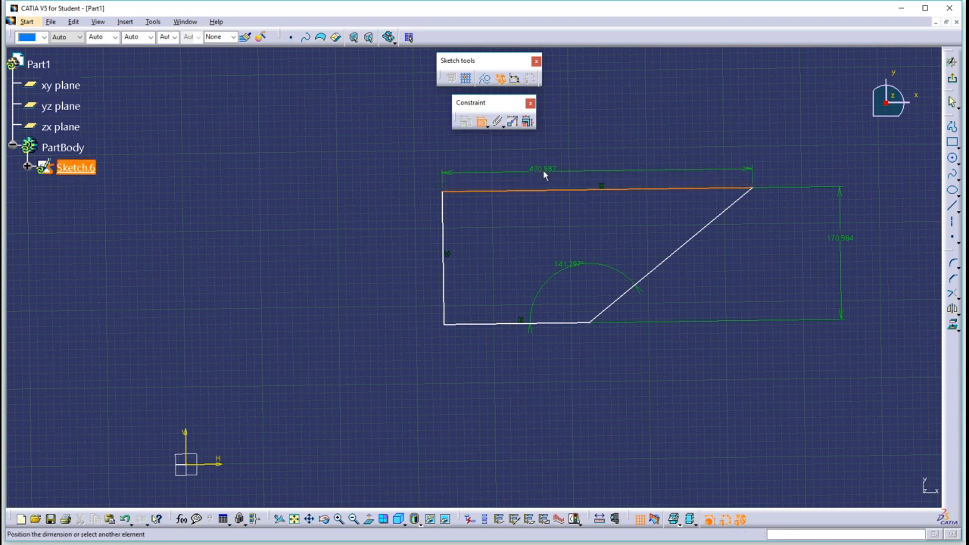
left_click(546, 169)
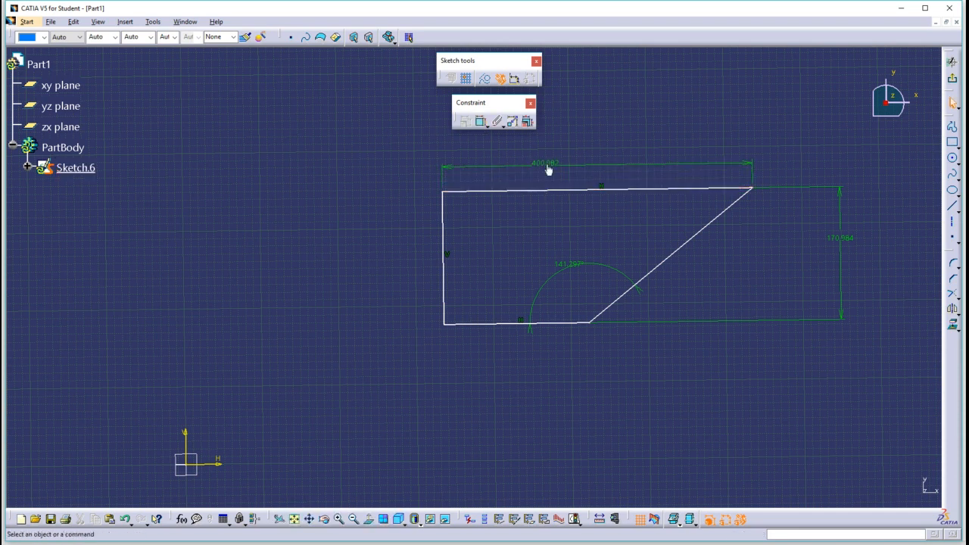
- Delete the trapezoid together with all its dimensions and geometrical constraints
left_click(480, 124)
mouse_move(372, 158)
left_mouse_down()
mouse_move(796, 316)
mouse_move(880, 392)
left_mouse_up()
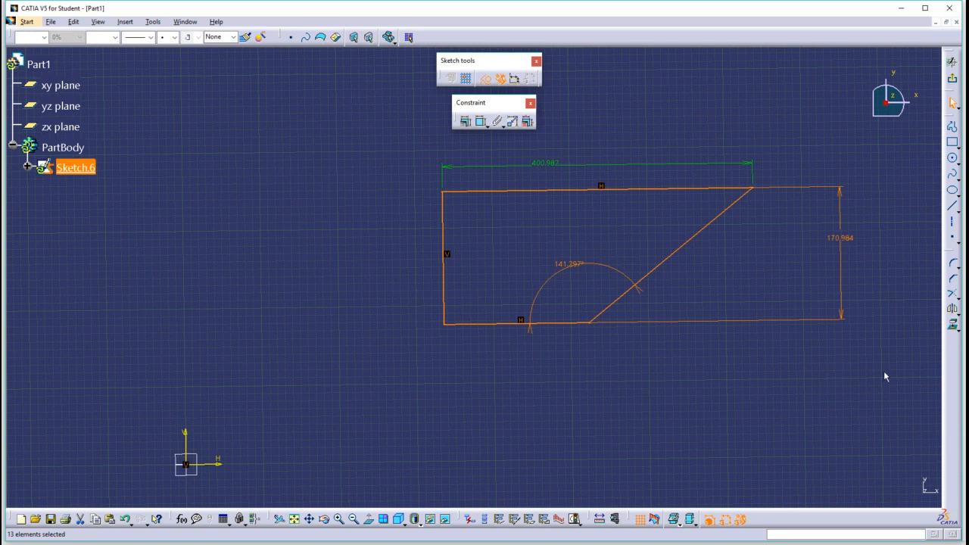
key("Delete")
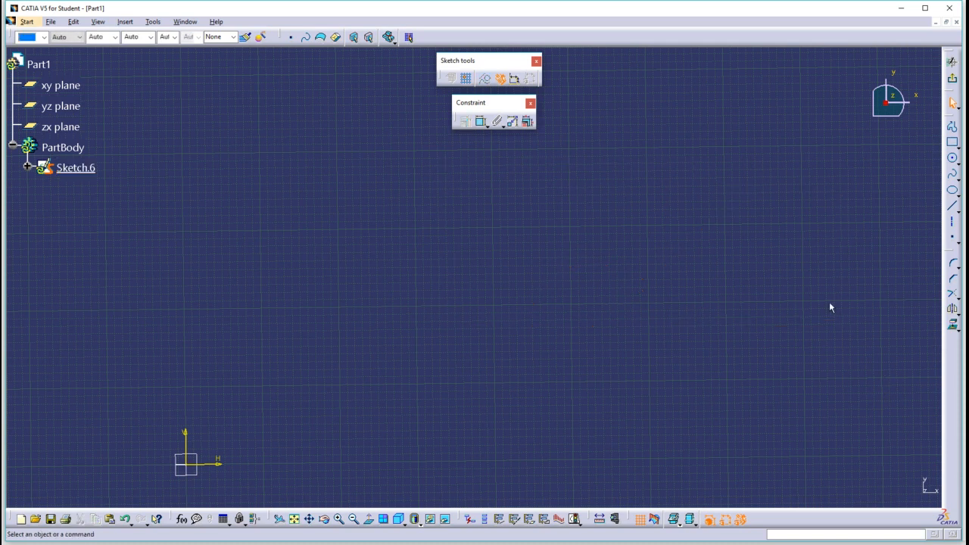
- Draw a closed profile with a slanted left side about 144 mm long, a stepped top edge and a tangent arc at the upper-right corner
left_click(953, 129)
left_click(356, 336)
left_click(377, 226)
left_click(526, 224)
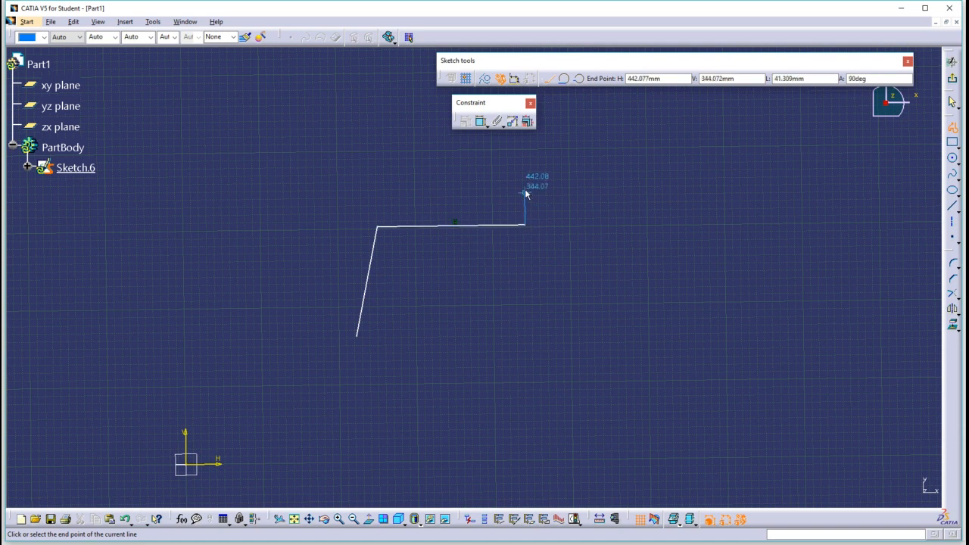
left_click(524, 181)
double_click(626, 183)
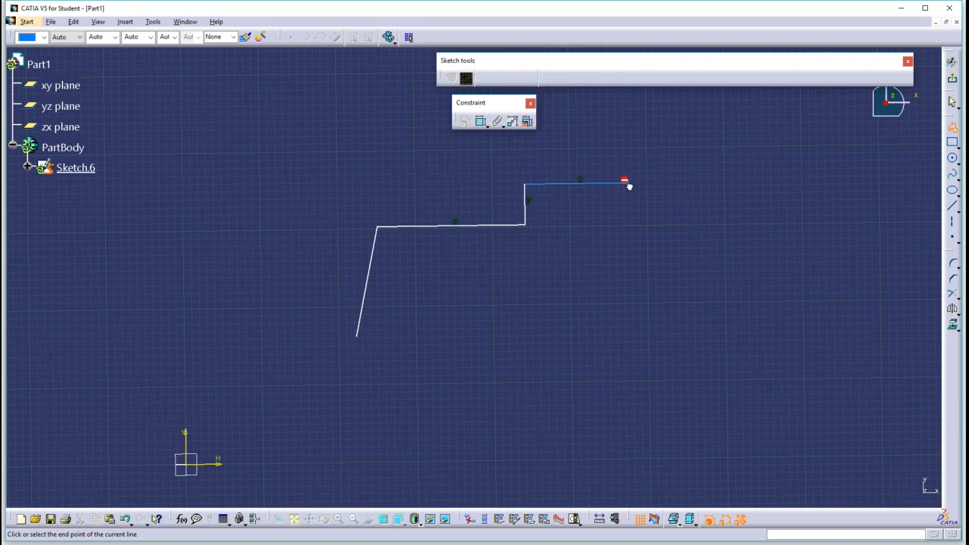
left_click_drag(627, 183, 677, 227)
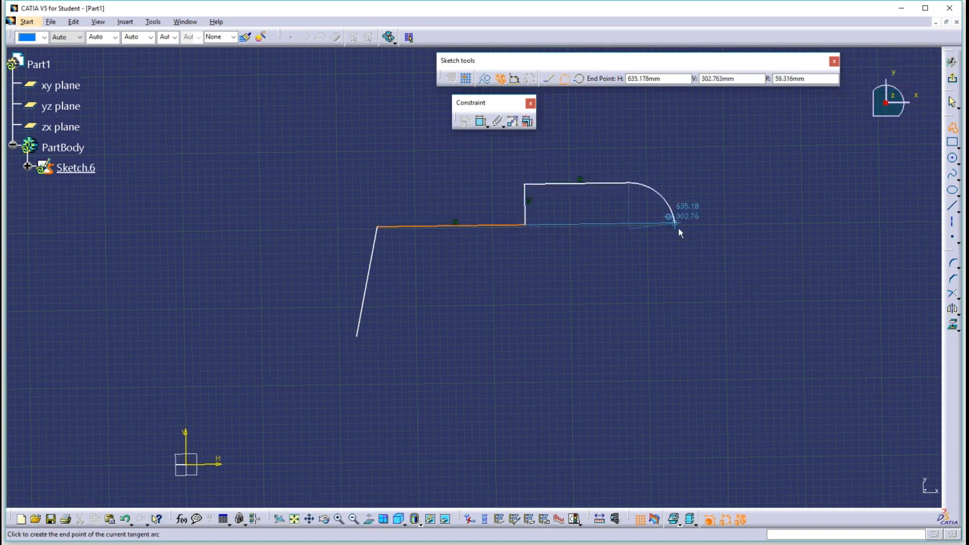
left_click(715, 265)
left_click(715, 332)
left_click(358, 336)
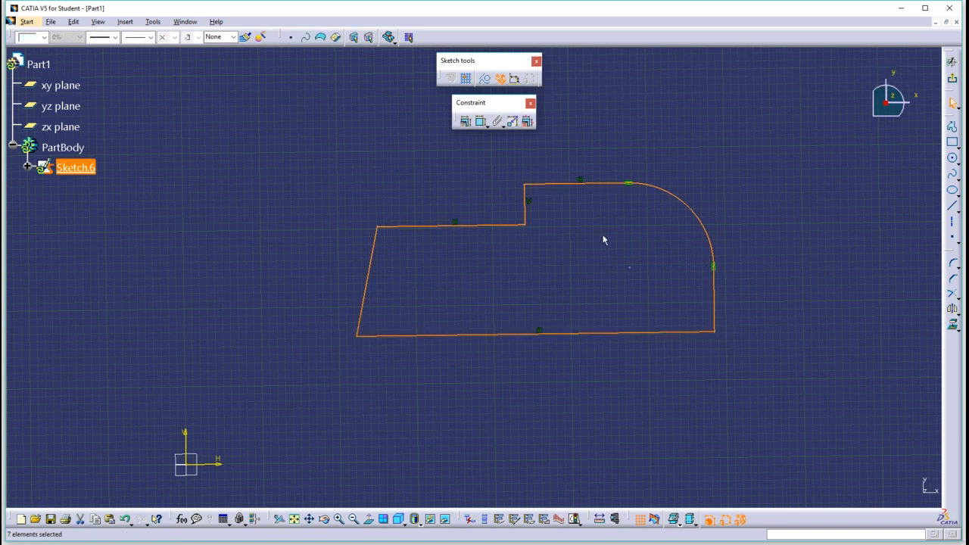
left_click(619, 142)
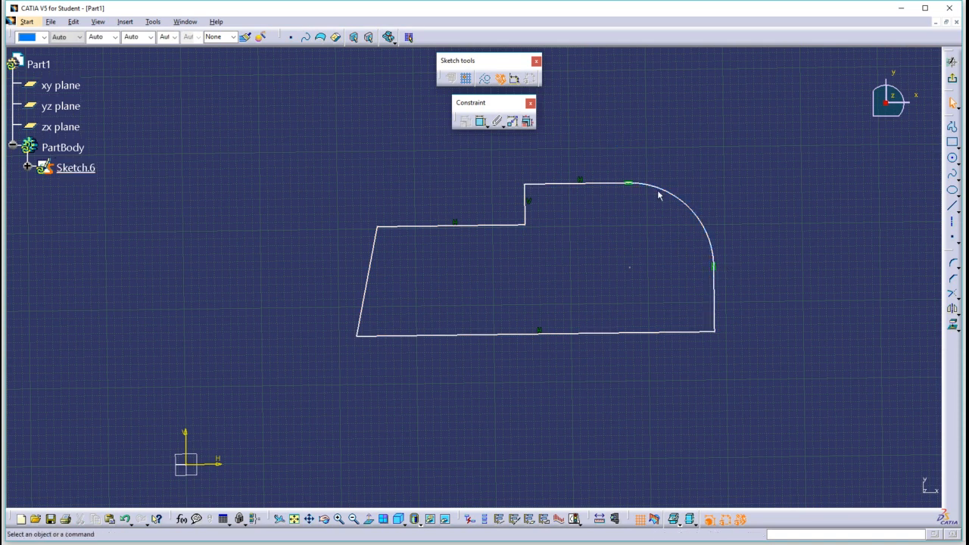
- Dimension the length of the profile's uppermost horizontal edge, placing the dimension above it
middle_click_drag(564, 286, 569, 324)
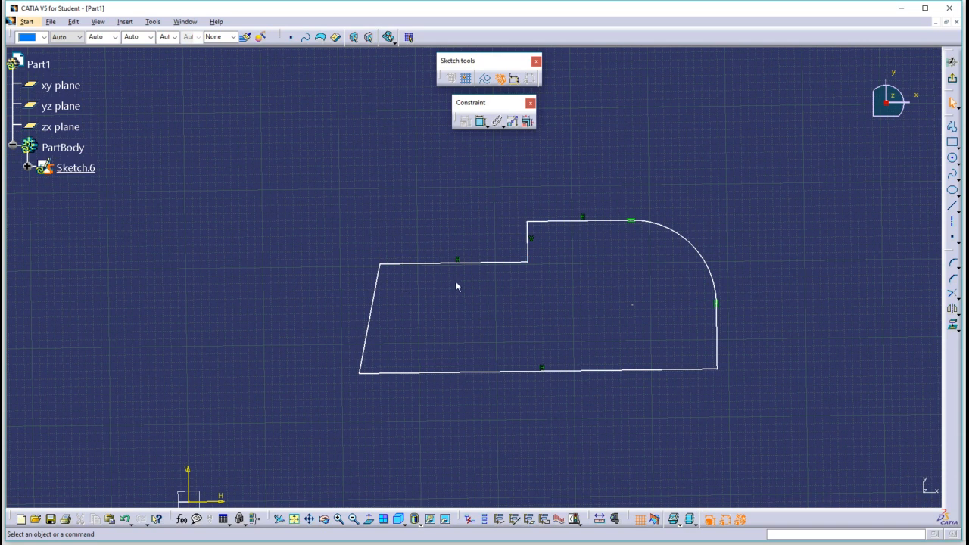
left_click(481, 122)
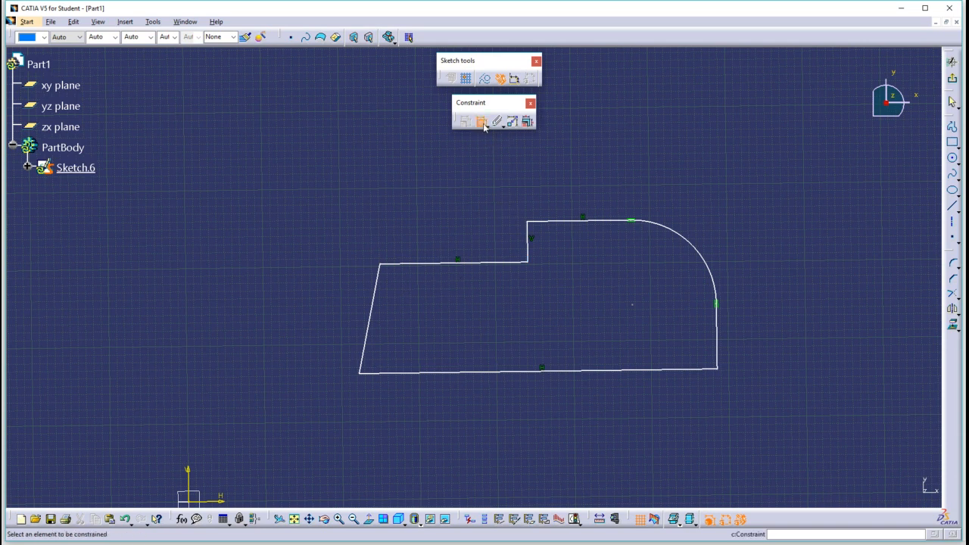
left_click(601, 221)
left_click(599, 173)
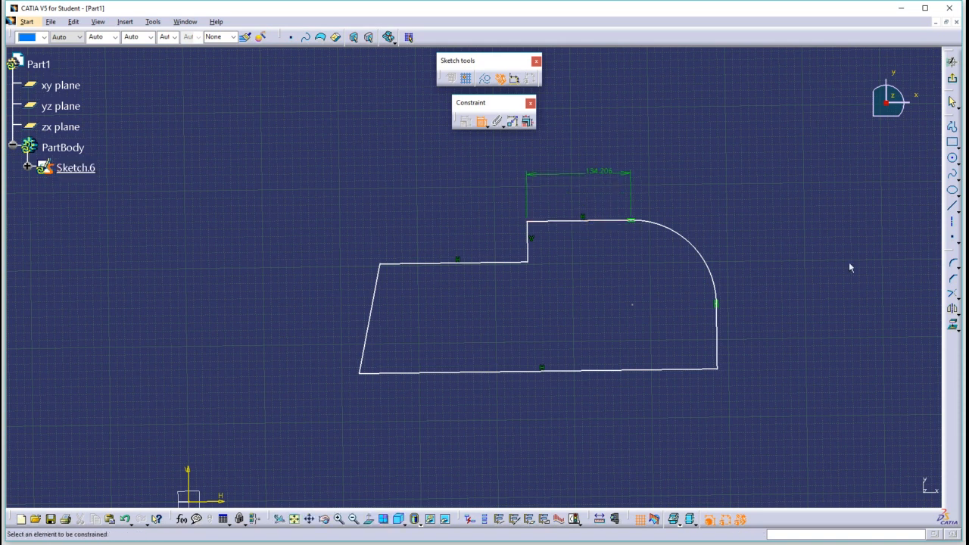
- Dimension the distance between the left upper edge and the bottom edge, and the angle between the slanted side and the bottom edge
left_click(429, 264)
left_click(441, 373)
left_click(256, 321)
left_click(372, 329)
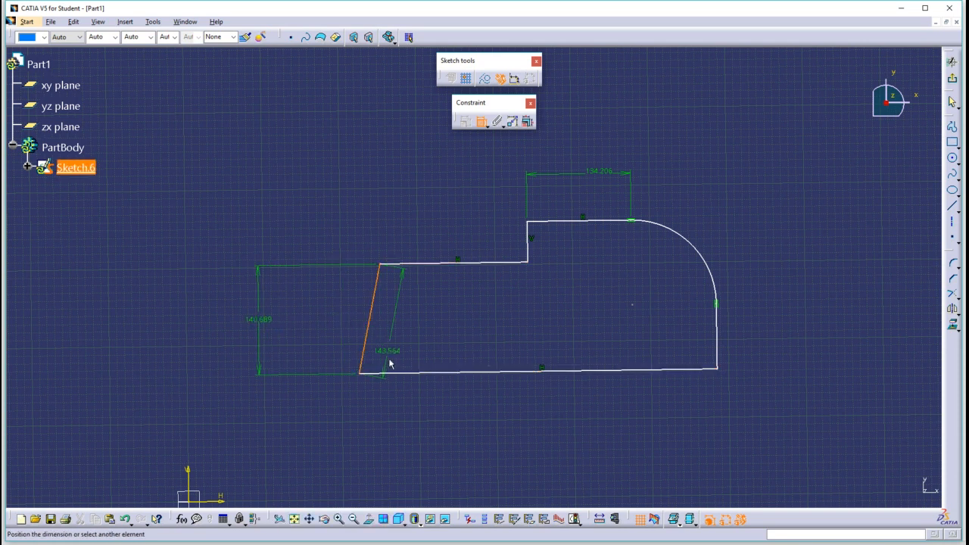
left_click(402, 372)
left_click(408, 327)
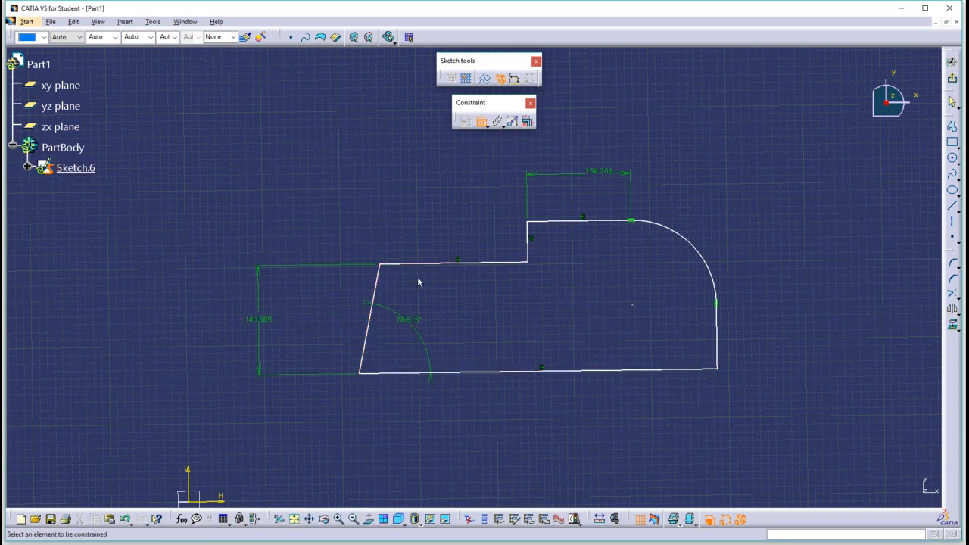
- Dimension the length of the vertical right edge below the arc, placing the dimension outside the profile
left_click(482, 122)
left_click(717, 338)
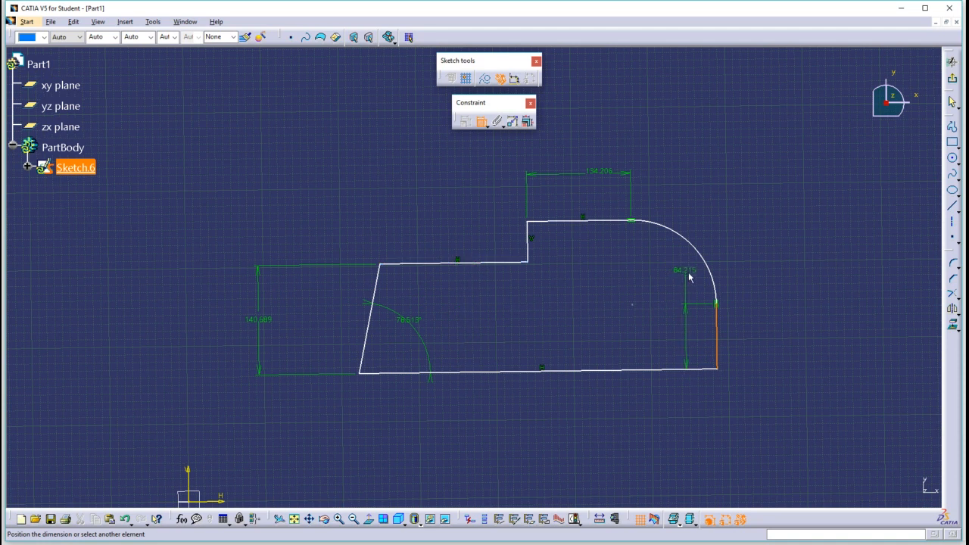
left_click(787, 390)
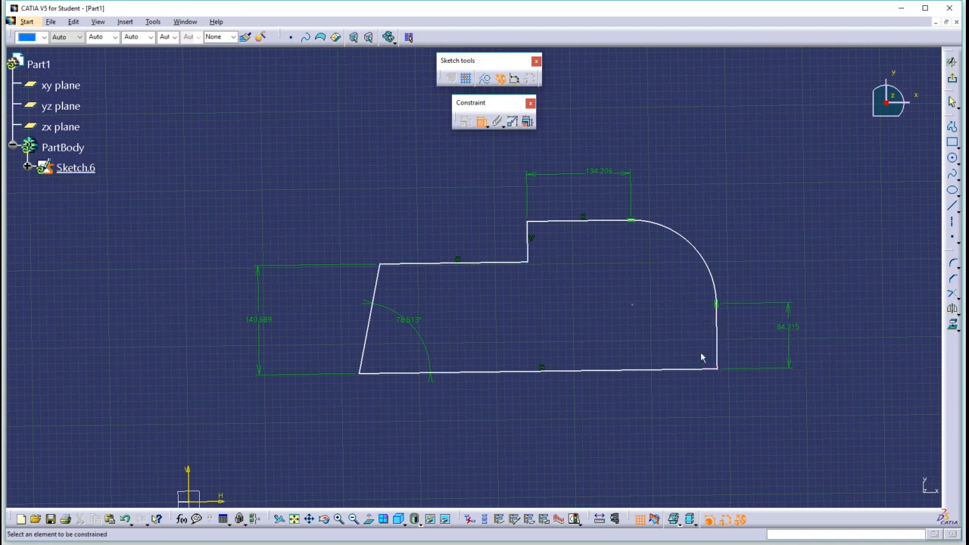
- Dimension the radius of the upper-right arc, placing the dimension outside the profile
left_click(704, 259)
left_click(746, 190)
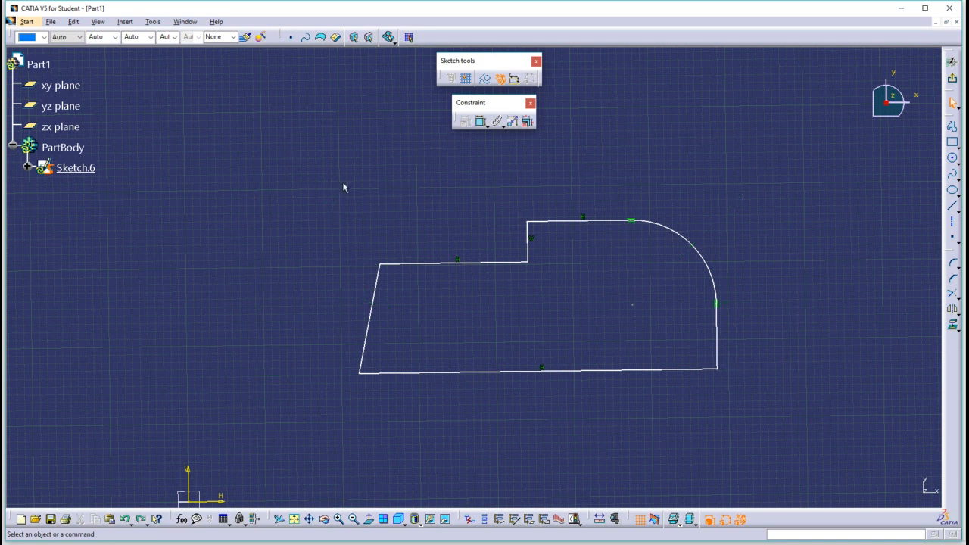
- Apply Length and Radius / Diameter constraints to the whole profile at once, enabling dimensional constraint creation so they are permanent
left_click_drag(286, 182, 849, 420)
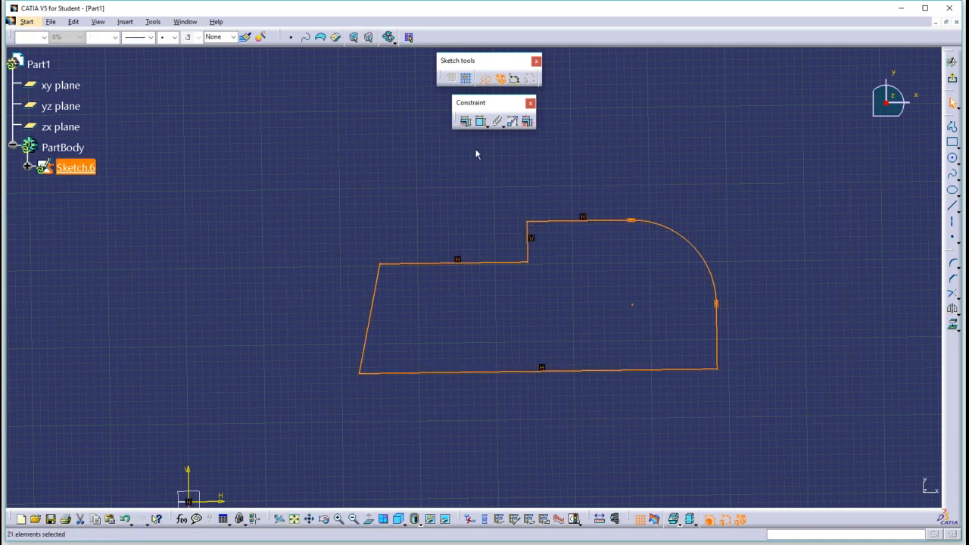
left_click(465, 121)
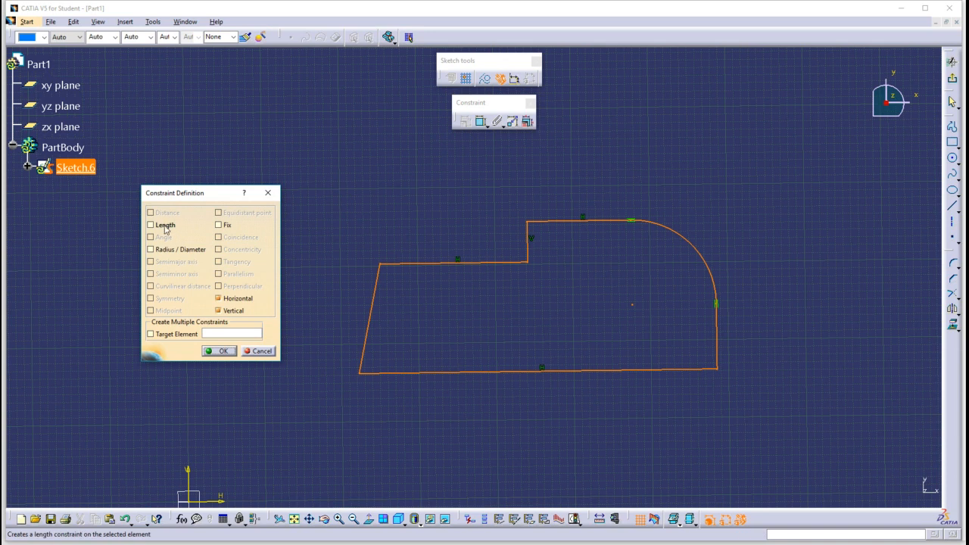
left_click(151, 225)
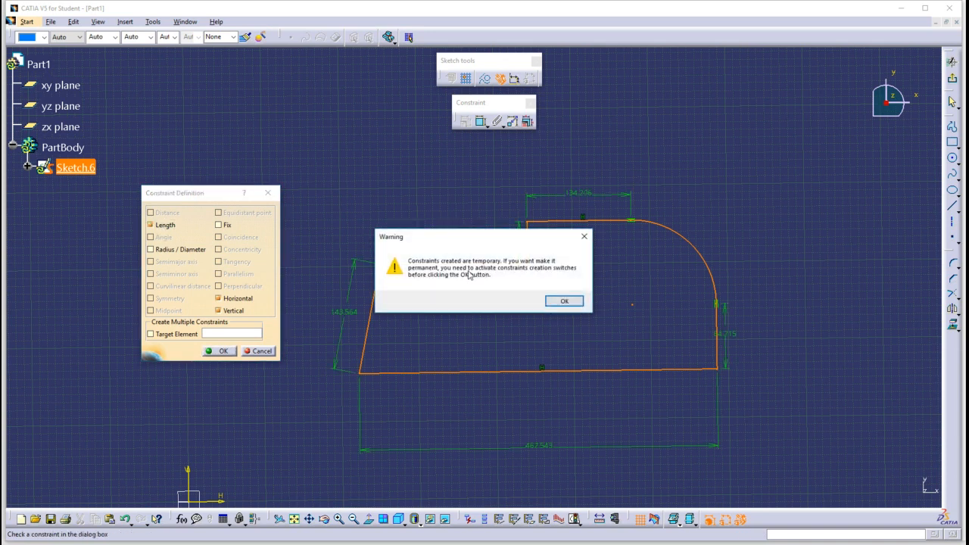
left_click(560, 303)
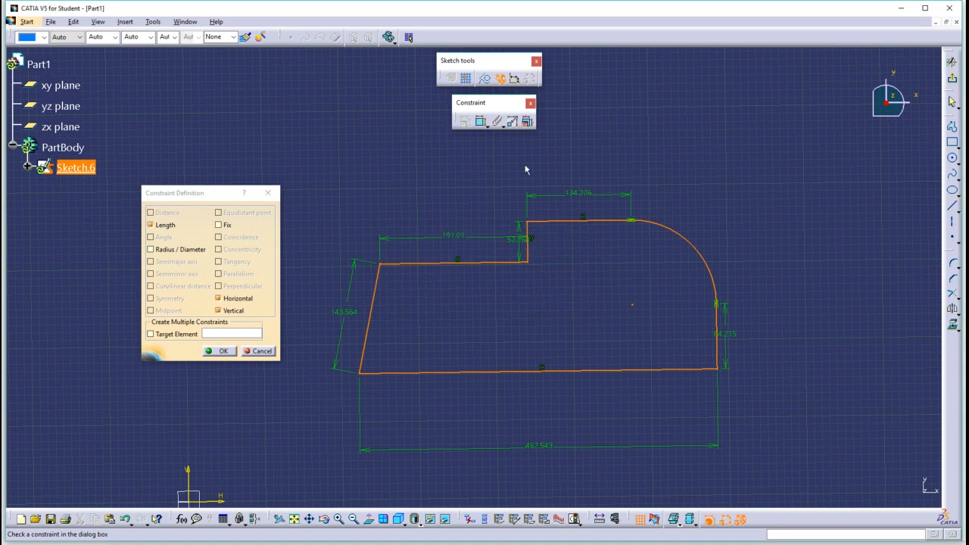
left_click(515, 79)
left_click(150, 249)
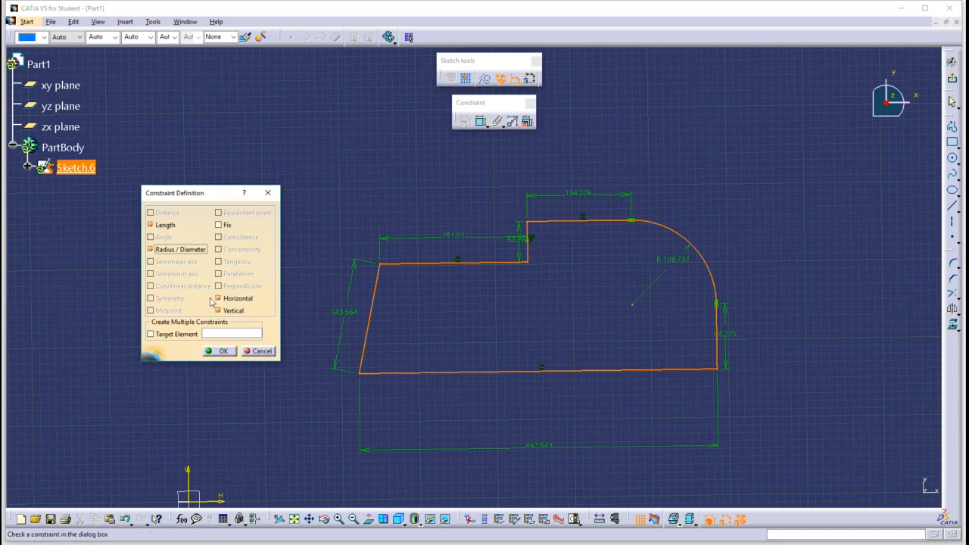
left_click(226, 352)
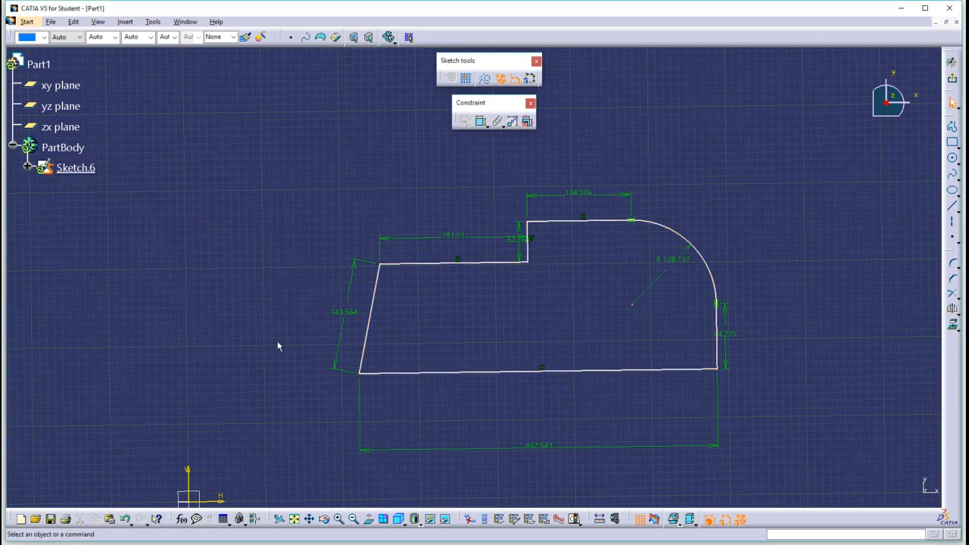
- Move the length dimension of the short vertical step edge away from the profile line and delete it
left_click(519, 250)
left_click_drag(519, 250, 500, 234)
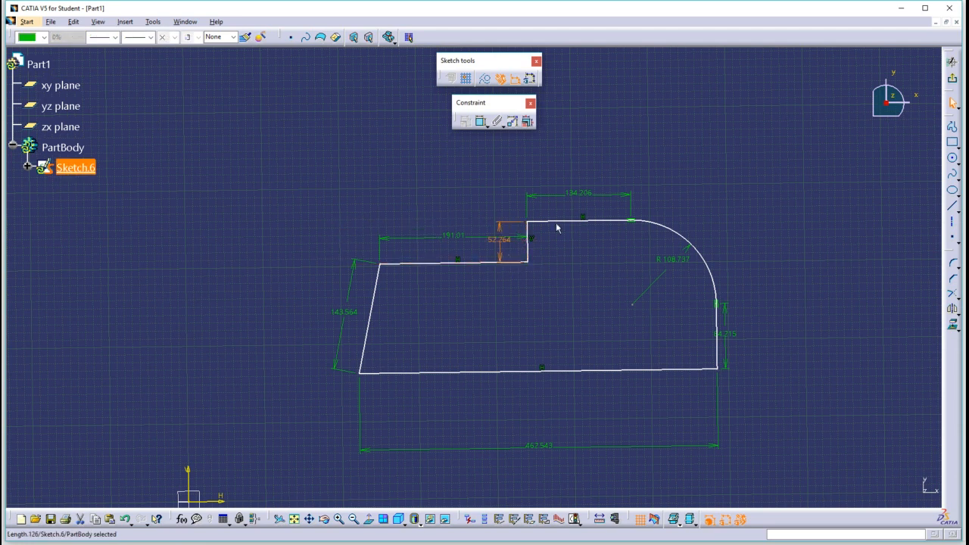
left_click(512, 251)
left_click(504, 252)
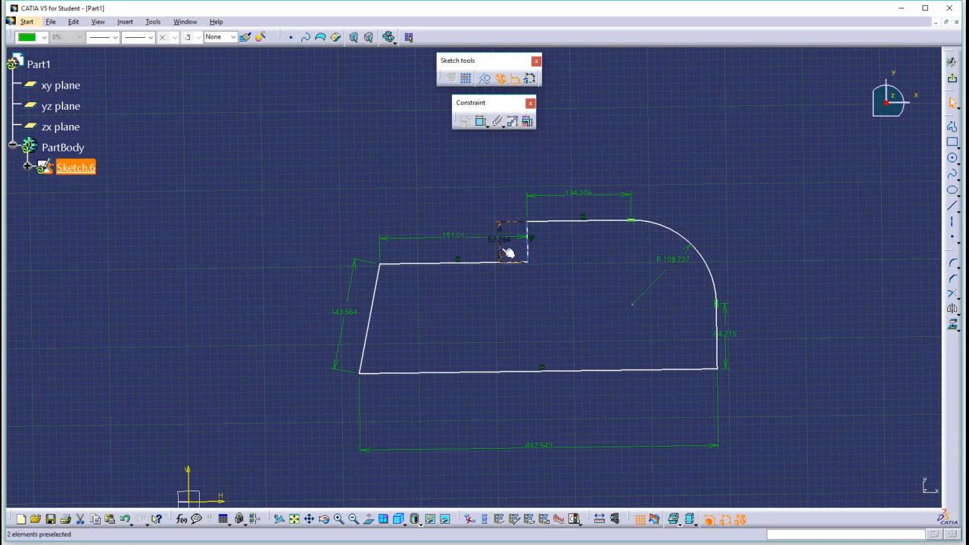
key("Delete")
- Dimension the distance between the two upper horizontal edges inside the profile, and move the right edge's length dimension farther outside
left_click(480, 121)
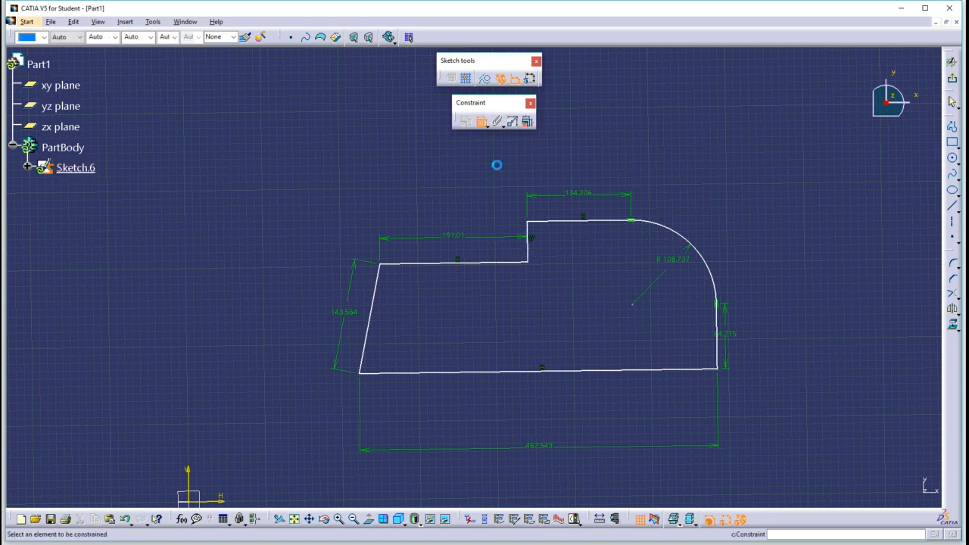
left_click(549, 221)
left_click(519, 263)
left_click(566, 251)
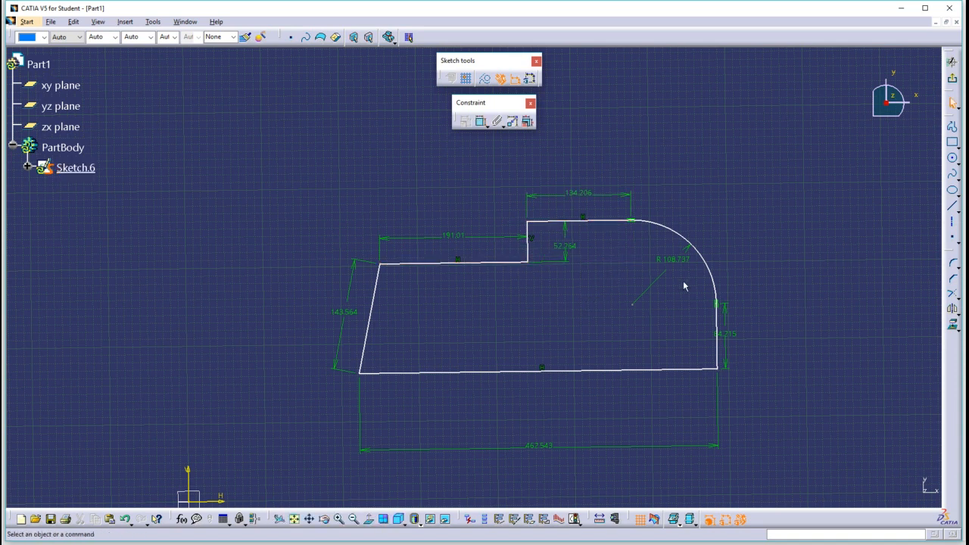
left_click_drag(727, 349, 804, 353)
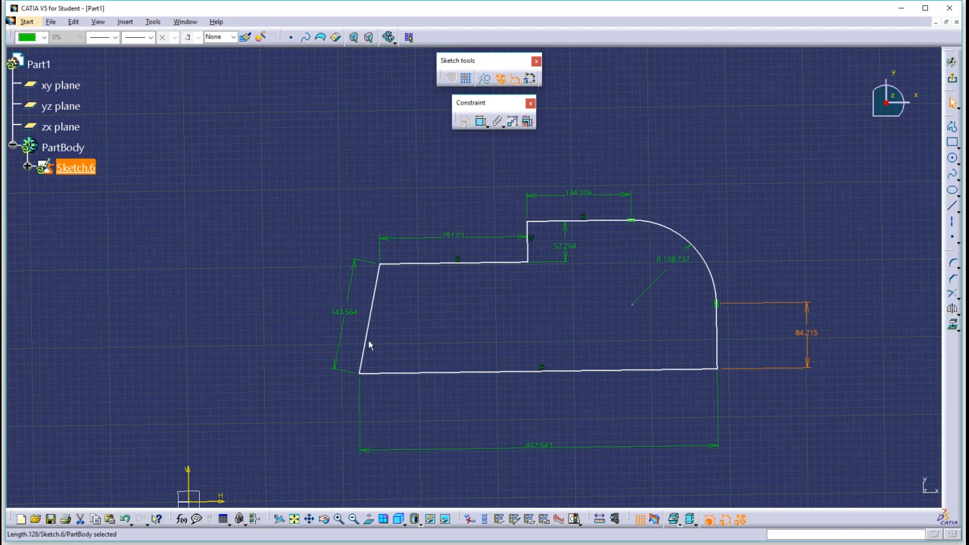
- Dimension the angle between the slanted side and the bottom edge, and delete the slanted side's length dimension
left_click(478, 126)
left_click(366, 340)
left_click(389, 375)
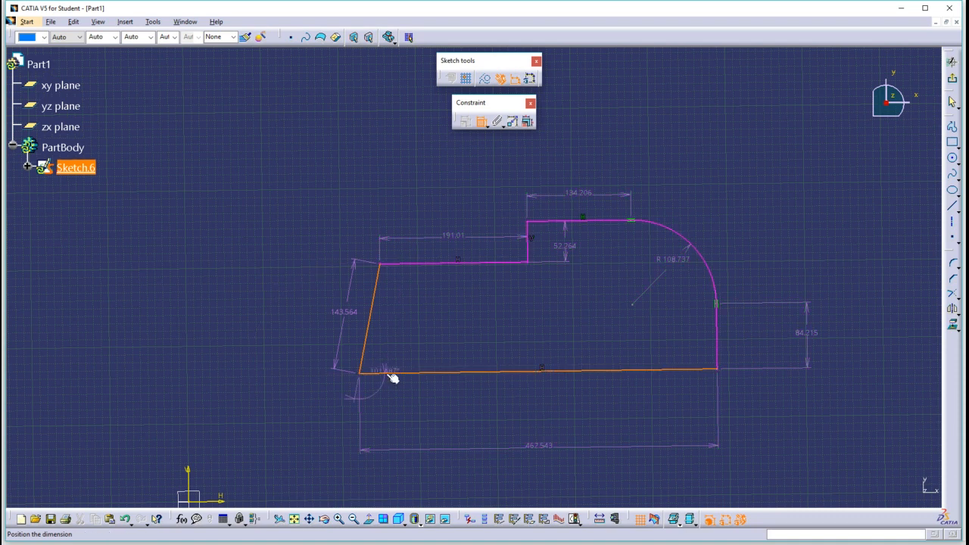
left_click(371, 331)
left_click(342, 338)
key("Delete")
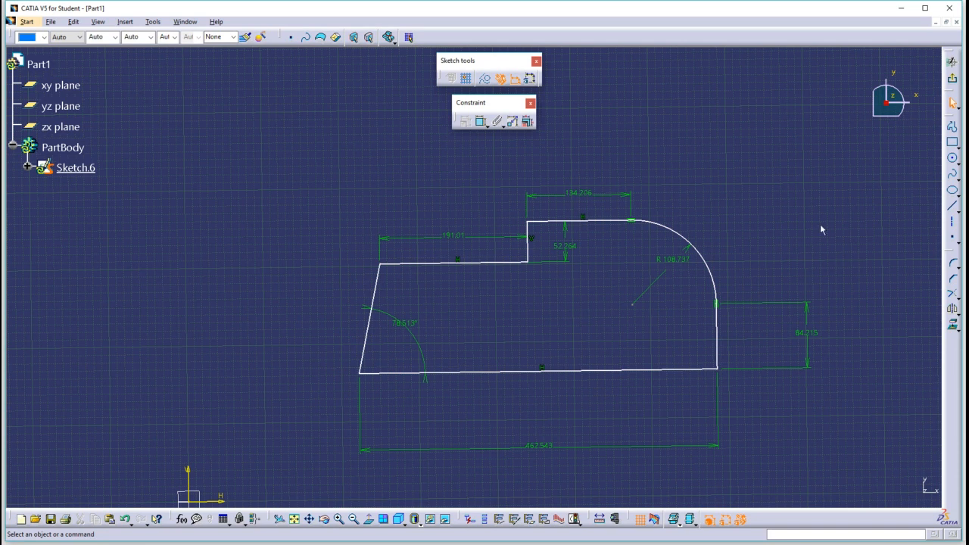
left_click(421, 264)
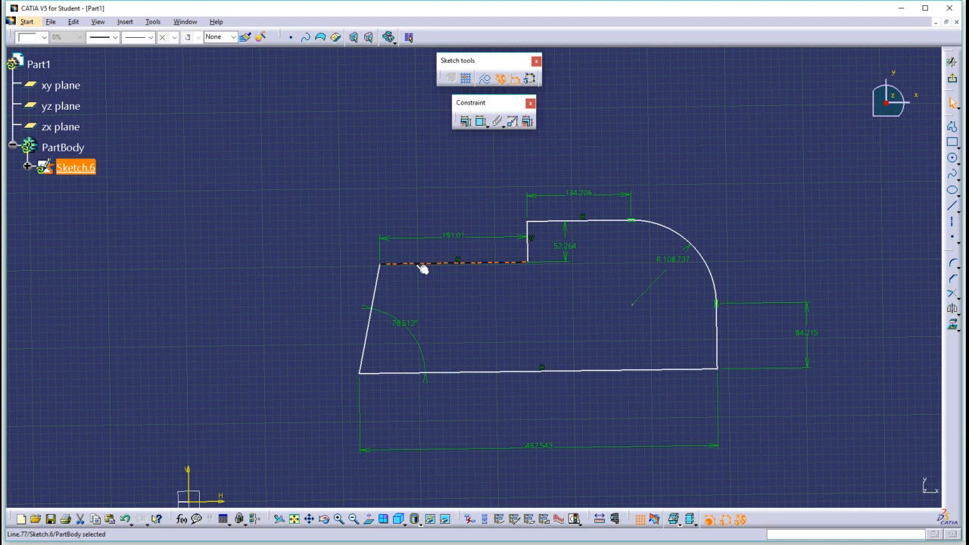
left_click(481, 121)
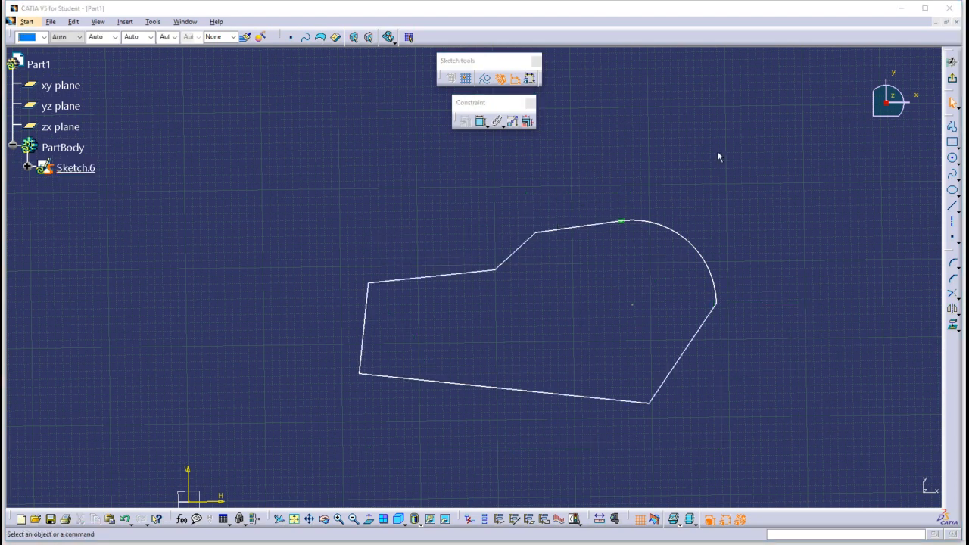
- Constrain the profile's uppermost edge to be horizontal and move the edge upward
right_click(580, 227)
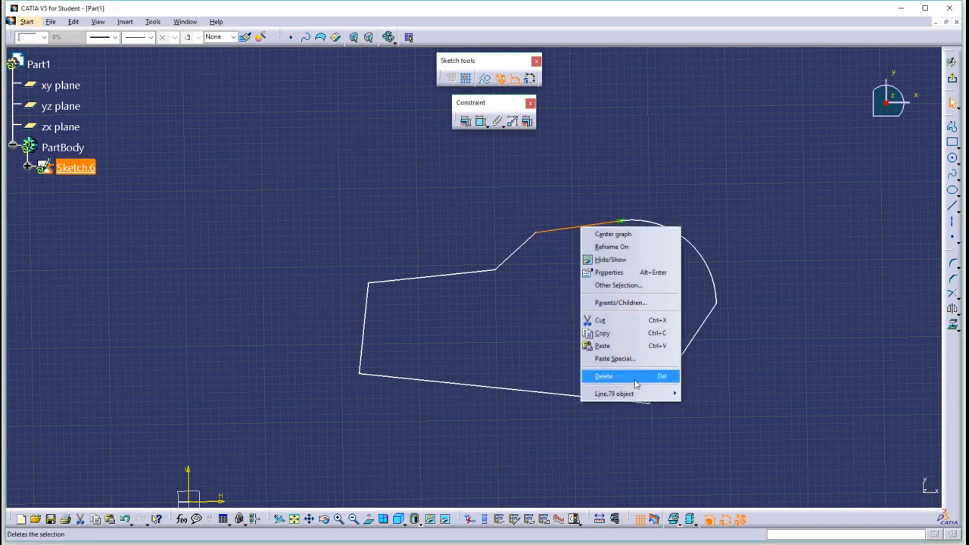
mouse_move(640, 394)
left_click(707, 424)
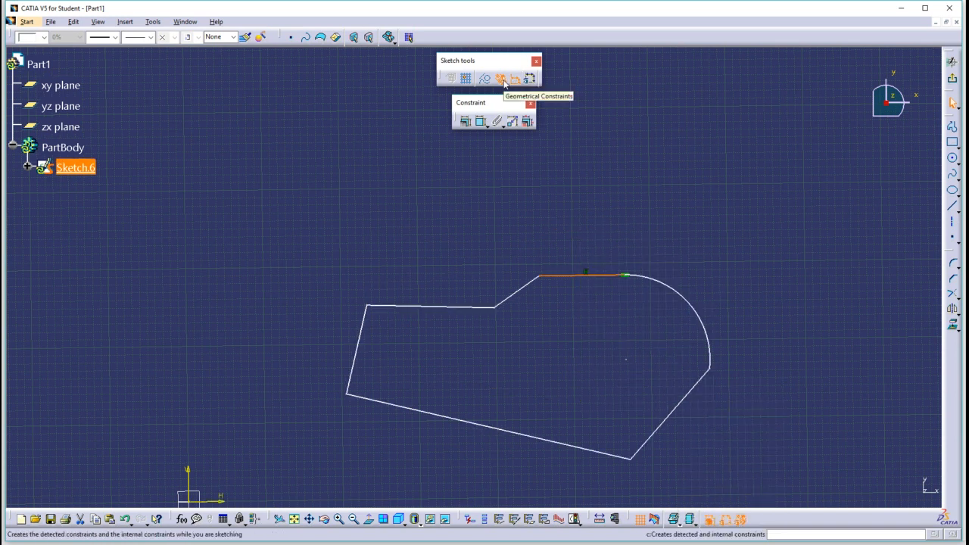
left_click(579, 188)
mouse_move(560, 275)
left_mouse_down()
mouse_move(545, 234)
mouse_move(556, 206)
left_mouse_up()
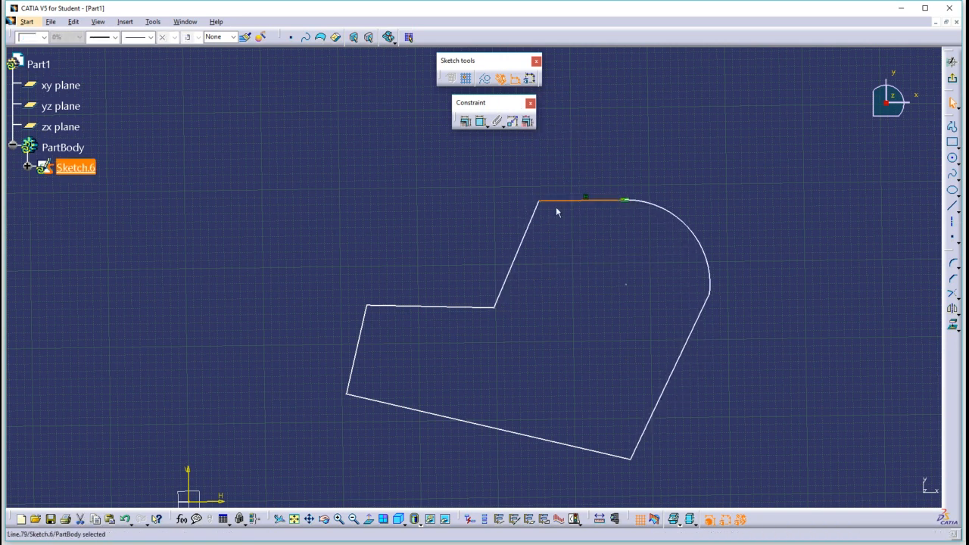
- Constrain the slanted step edge and the profile's left side to be vertical
left_click(529, 246)
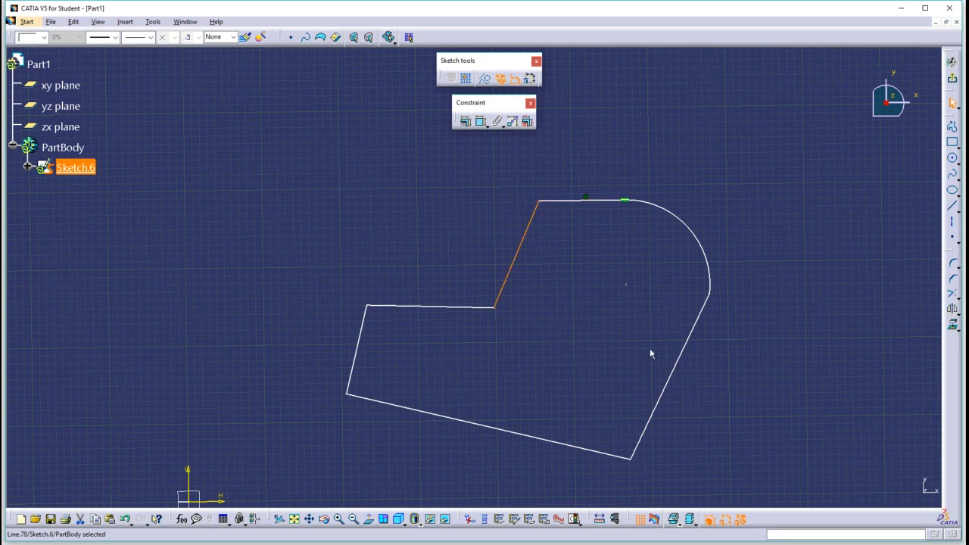
left_click(362, 348, "ctrl")
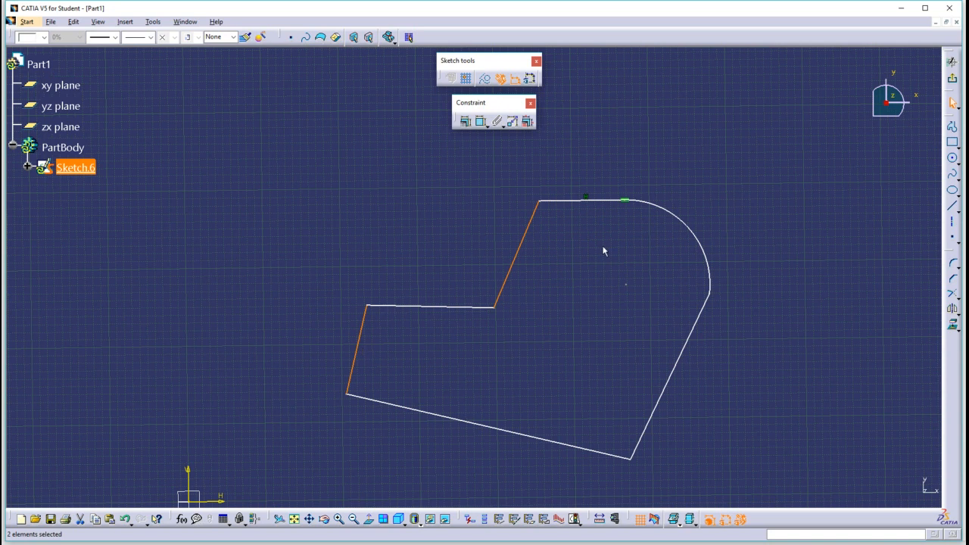
right_click(525, 252)
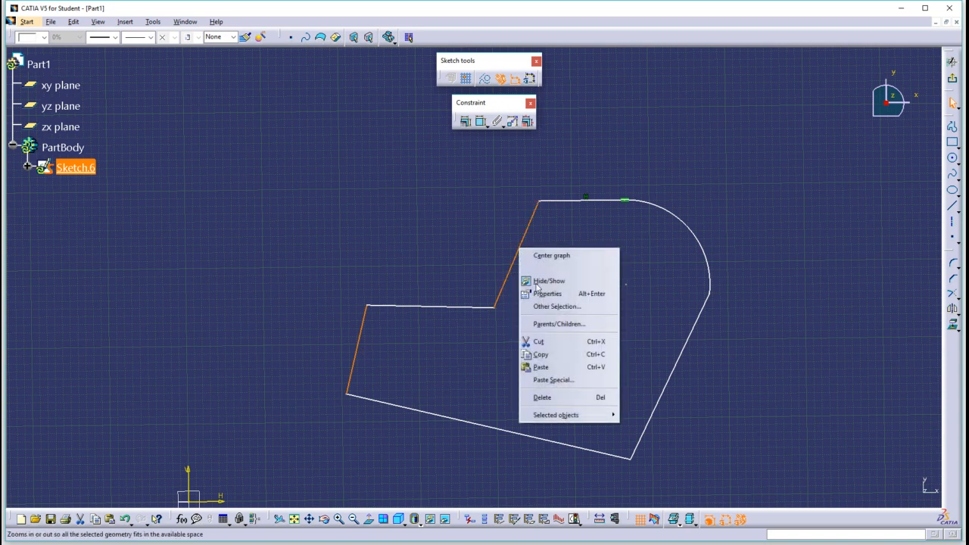
mouse_move(601, 415)
left_click(656, 446)
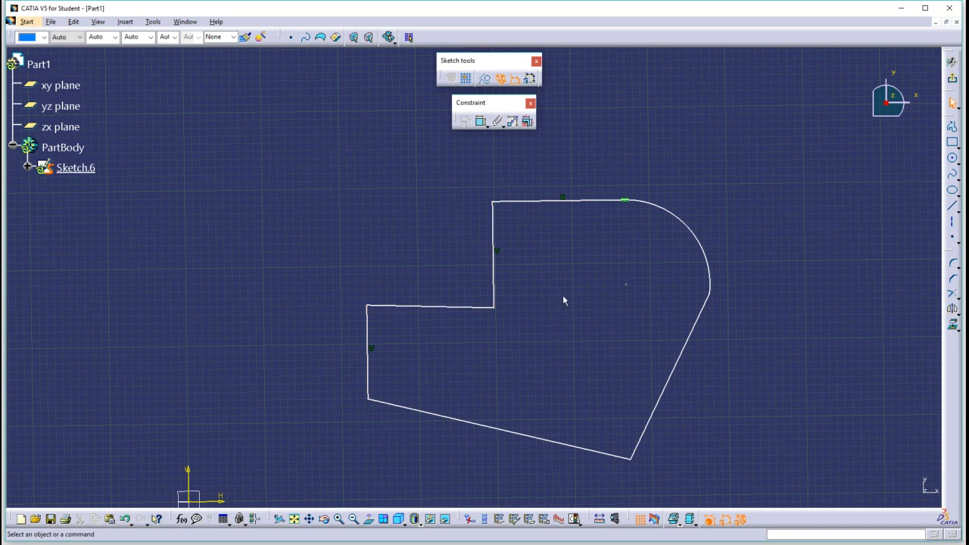
- Add a tangency constraint between the arc and the slanted right edge
left_click(711, 286)
left_click(698, 320, "ctrl")
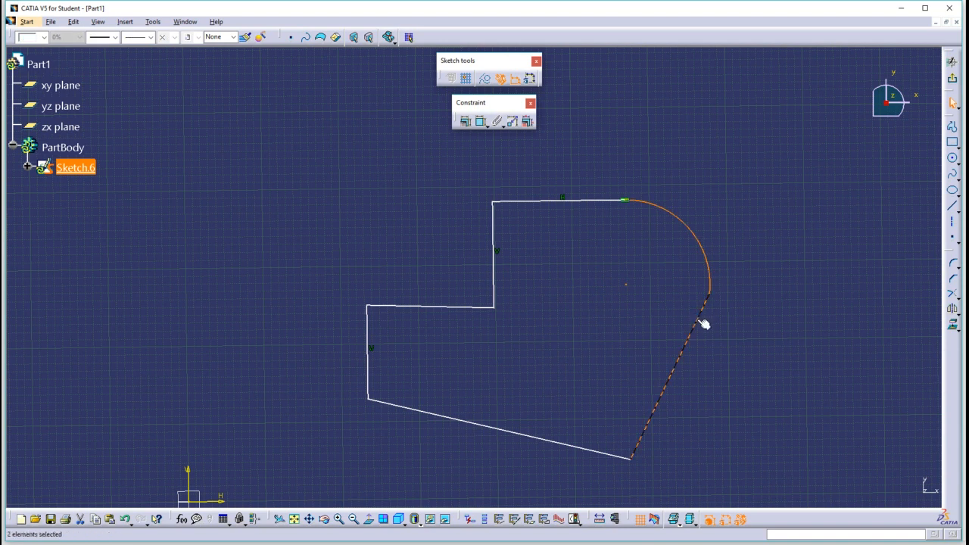
right_click(703, 324)
mouse_move(768, 486)
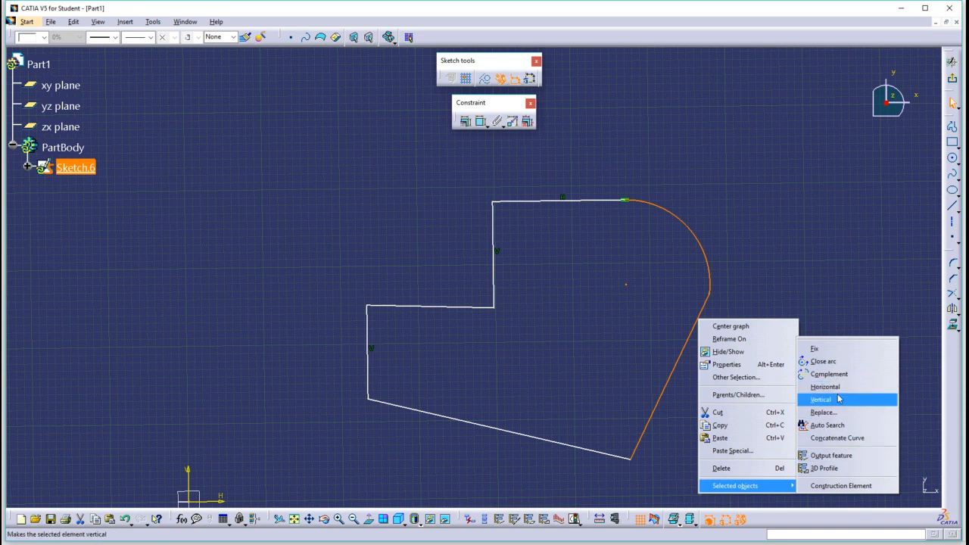
left_click(736, 258)
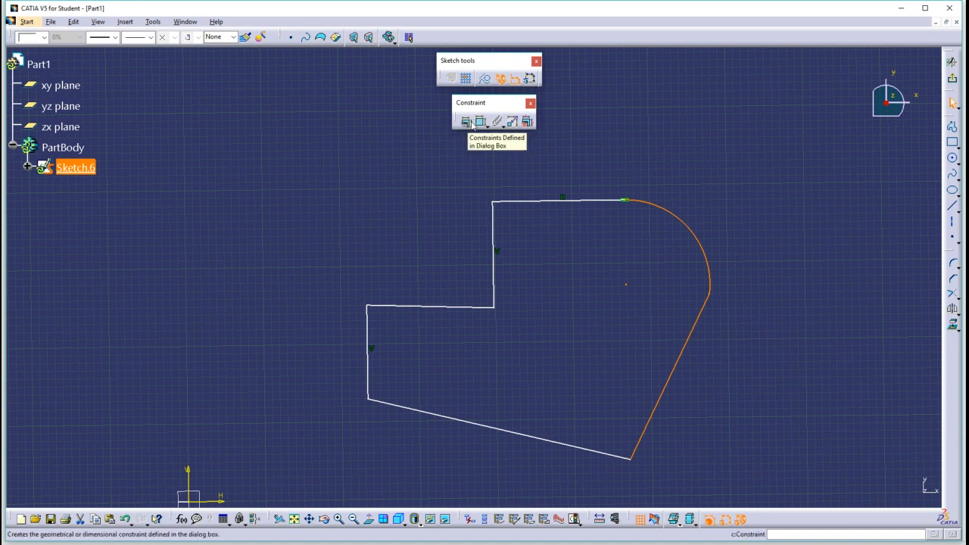
left_click(481, 123)
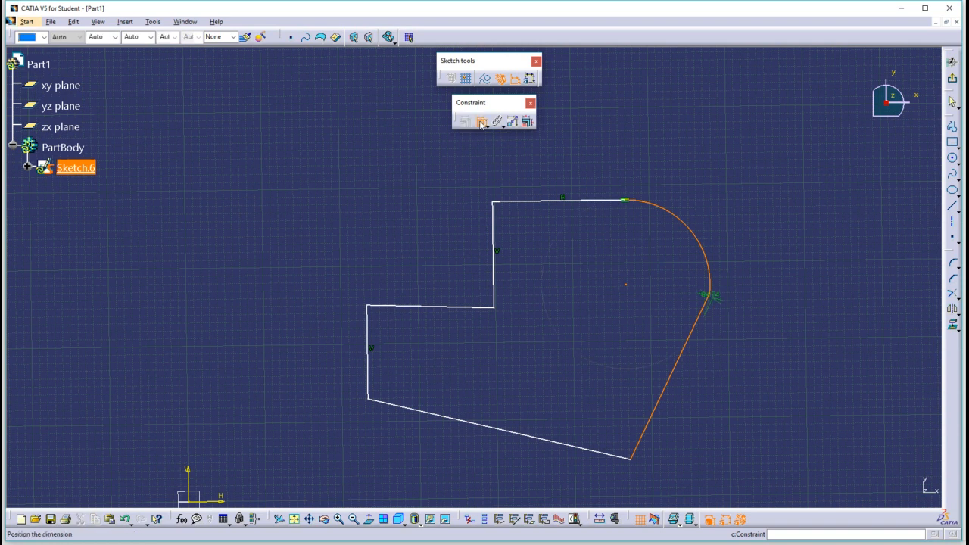
left_click(707, 296)
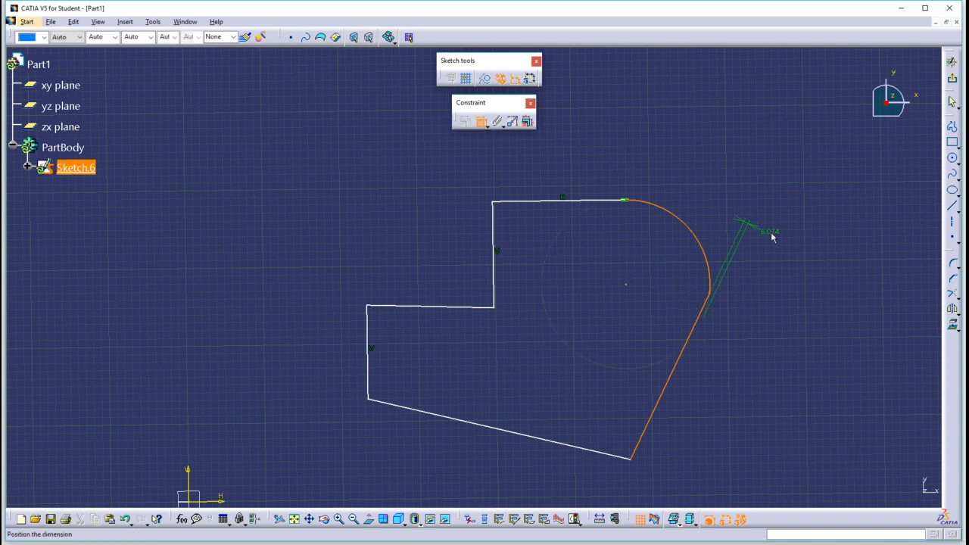
right_click(773, 233)
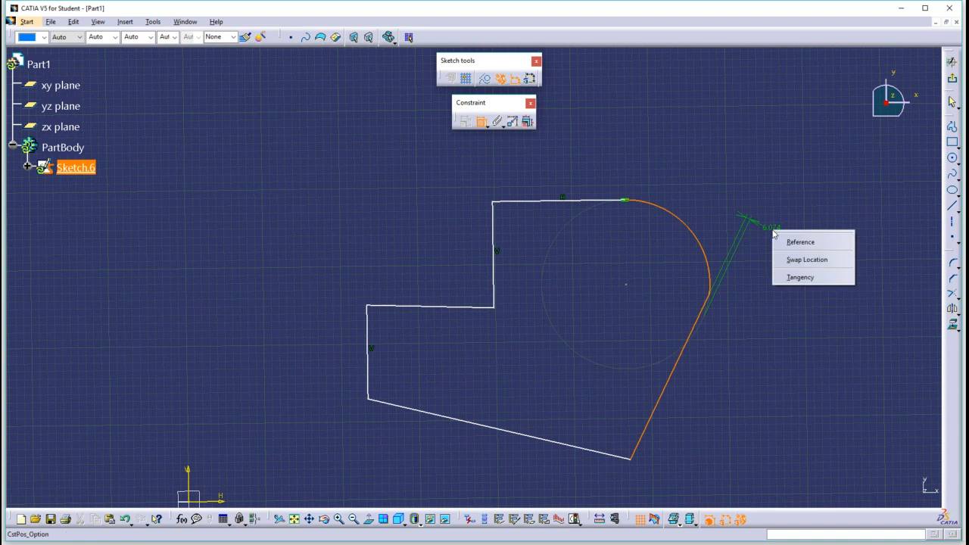
left_click(798, 279)
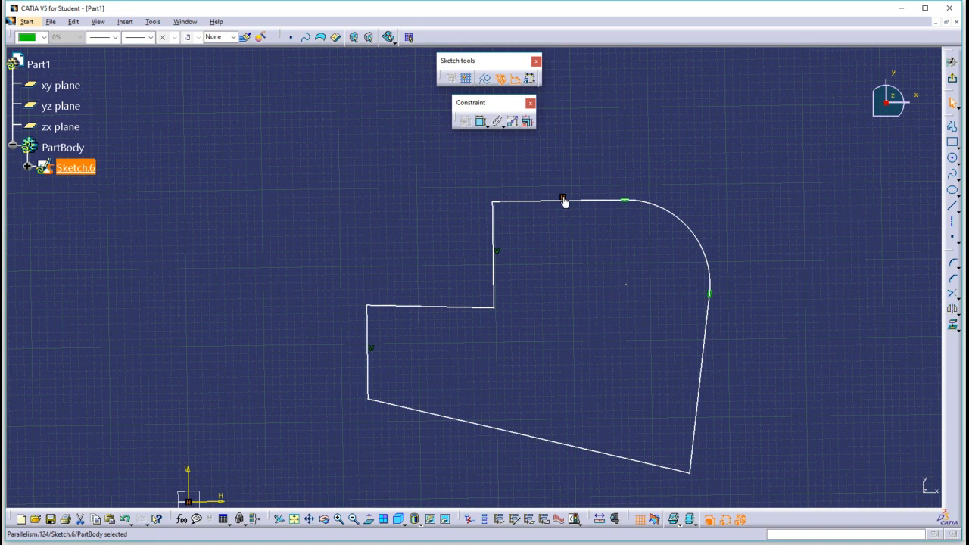
- Remove the uppermost edge's horizontal constraint and move its left corner up and outward so the edge slants
mouse_move(494, 202)
left_mouse_down()
mouse_move(421, 196)
mouse_move(413, 177)
mouse_move(442, 182)
left_mouse_up()
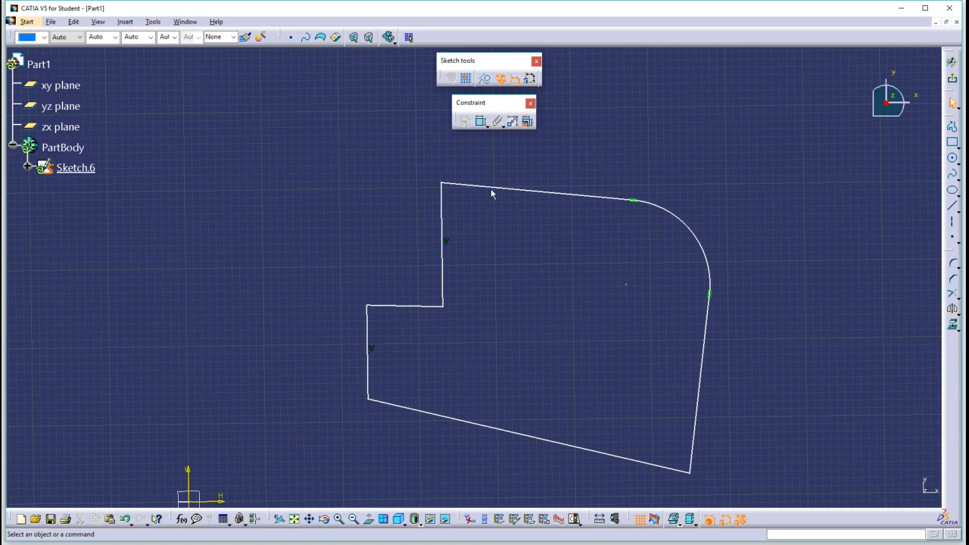
- Constrain the profile's uppermost edge and bottom edge to be parallel to each other
left_click(498, 190)
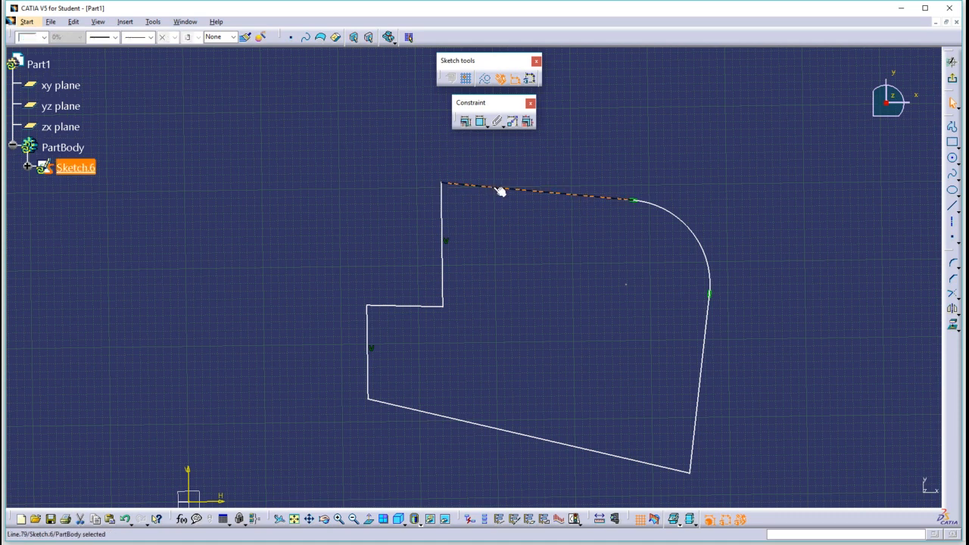
left_click(517, 434, "ctrl")
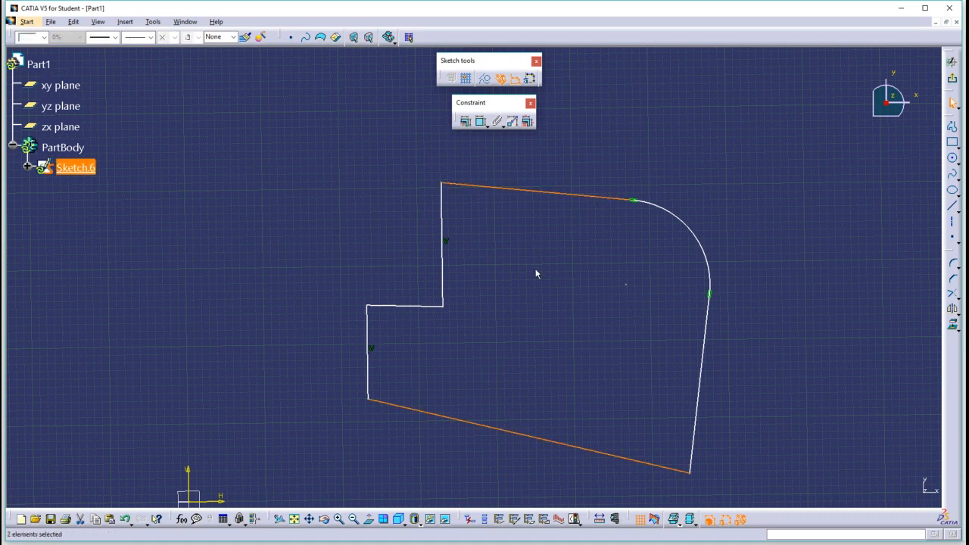
right_click(553, 192)
mouse_move(621, 365)
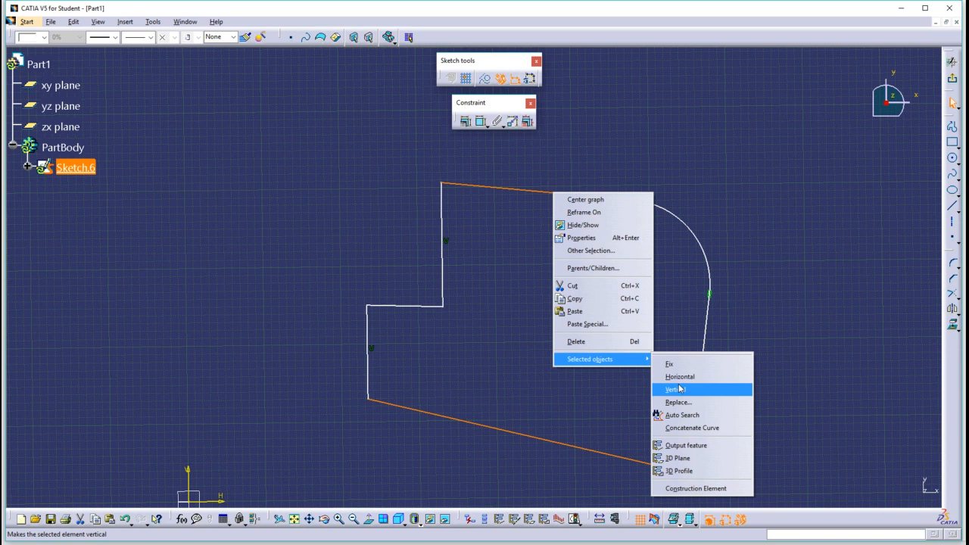
left_click(481, 122)
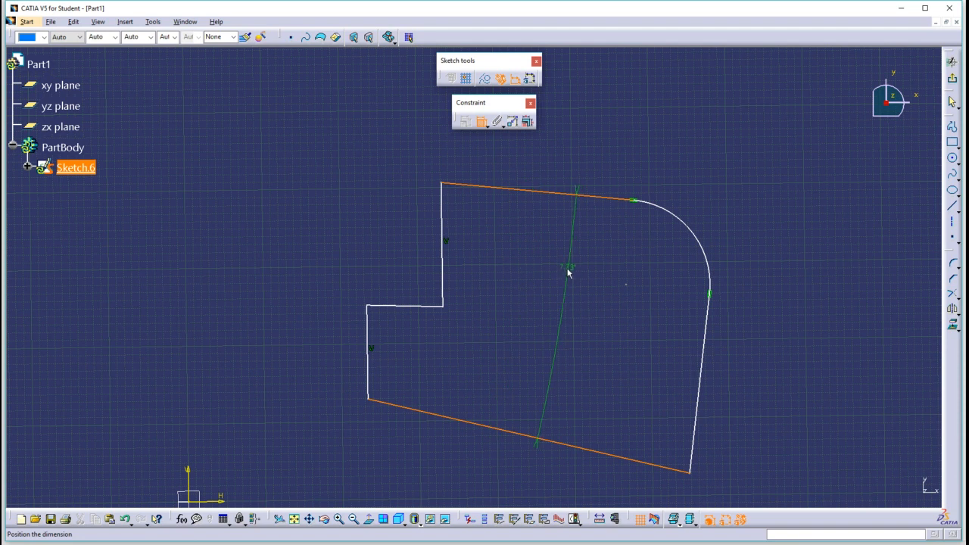
right_click(568, 273)
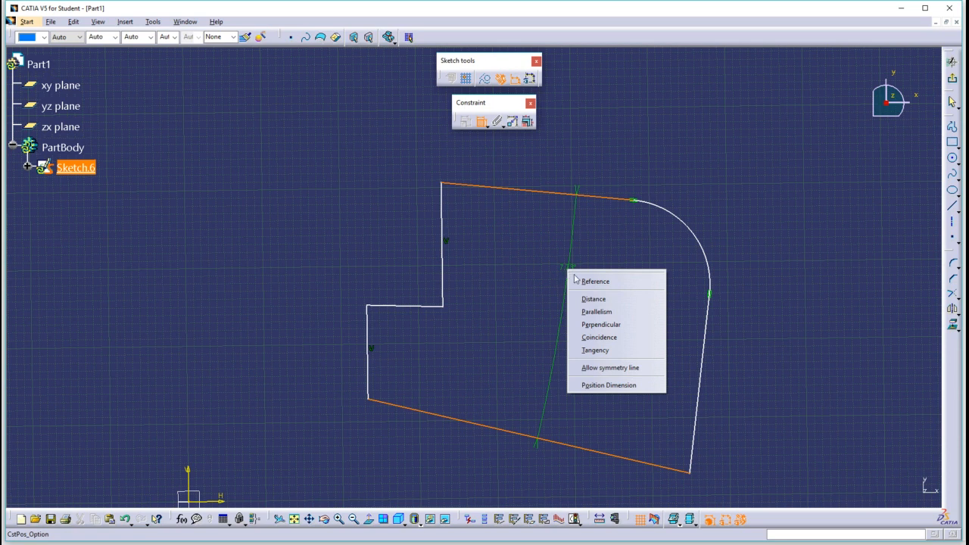
left_click(597, 311)
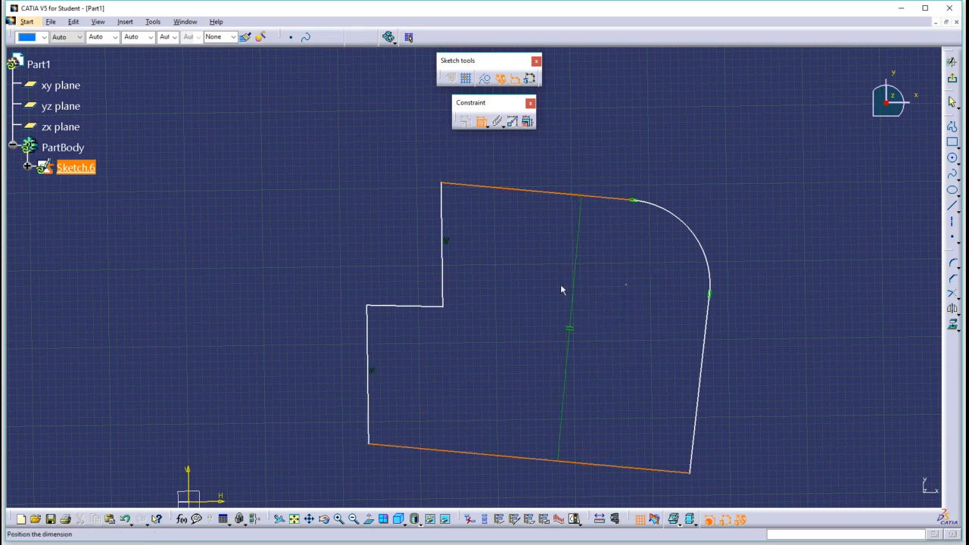
- Switch the parallelism to a distance constraint between the two edges and place the dimension inside the profile
right_click(518, 286)
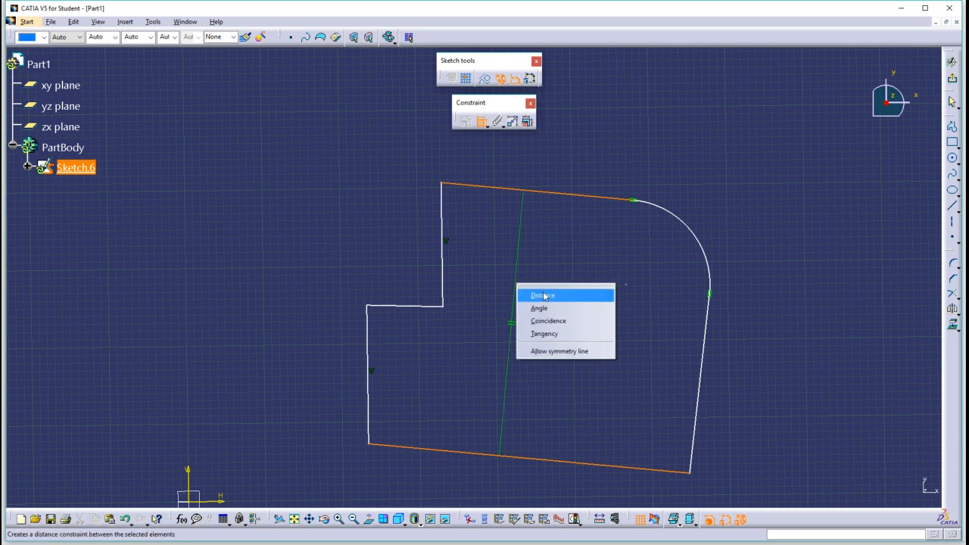
left_click(543, 295)
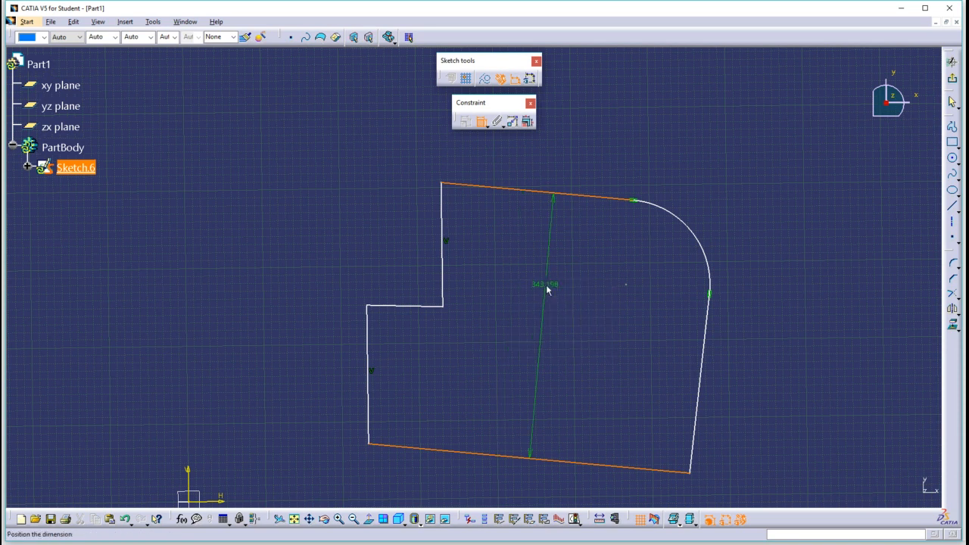
left_click(565, 273)
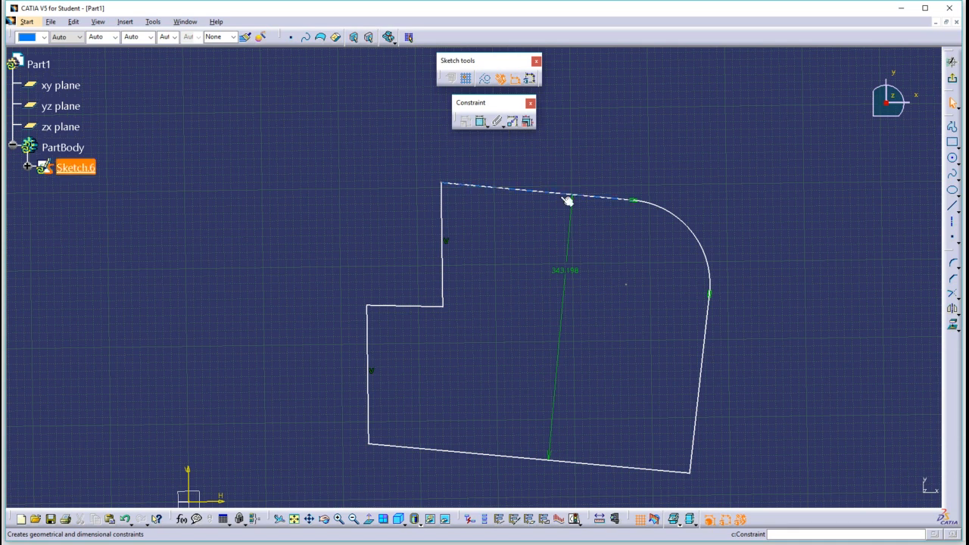
left_click(952, 158)
left_click(763, 168)
left_click(723, 166)
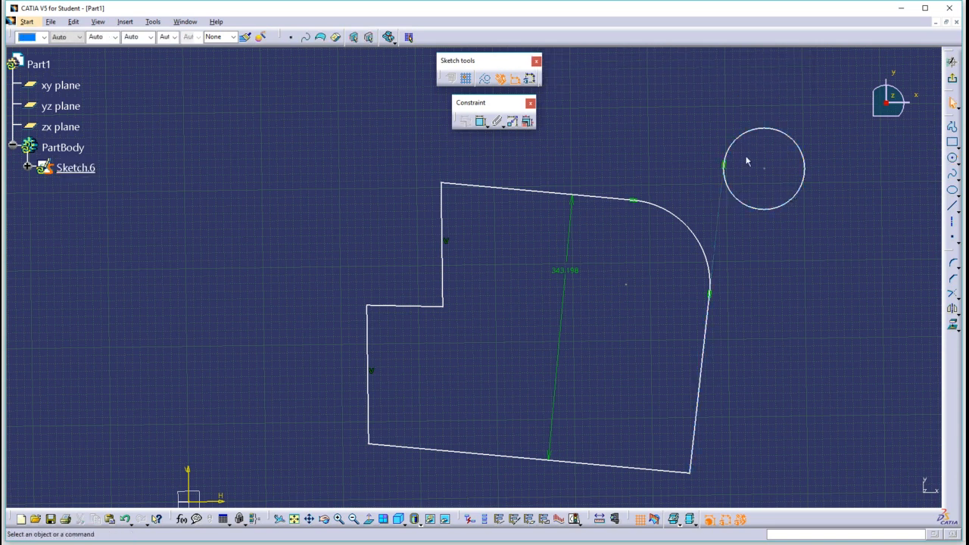
left_click(725, 168)
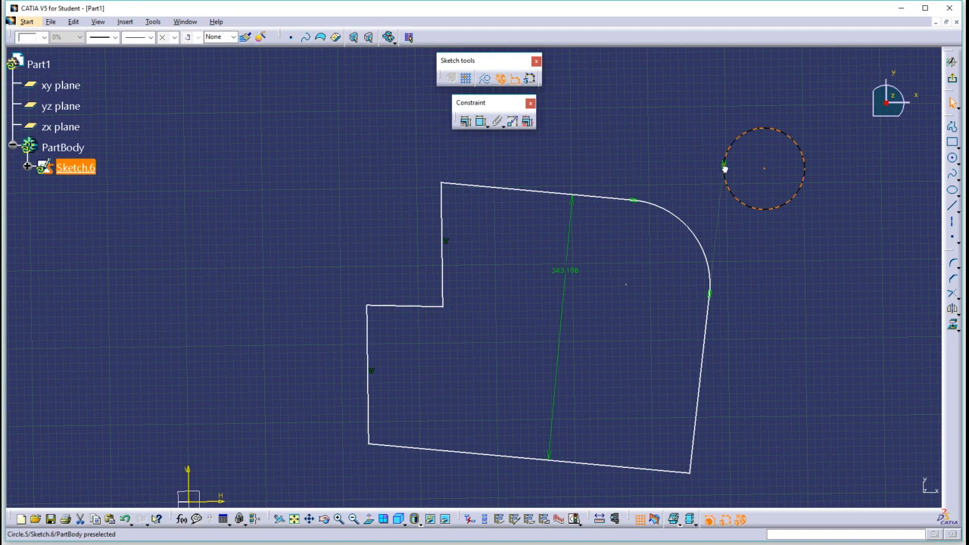
left_click(730, 165)
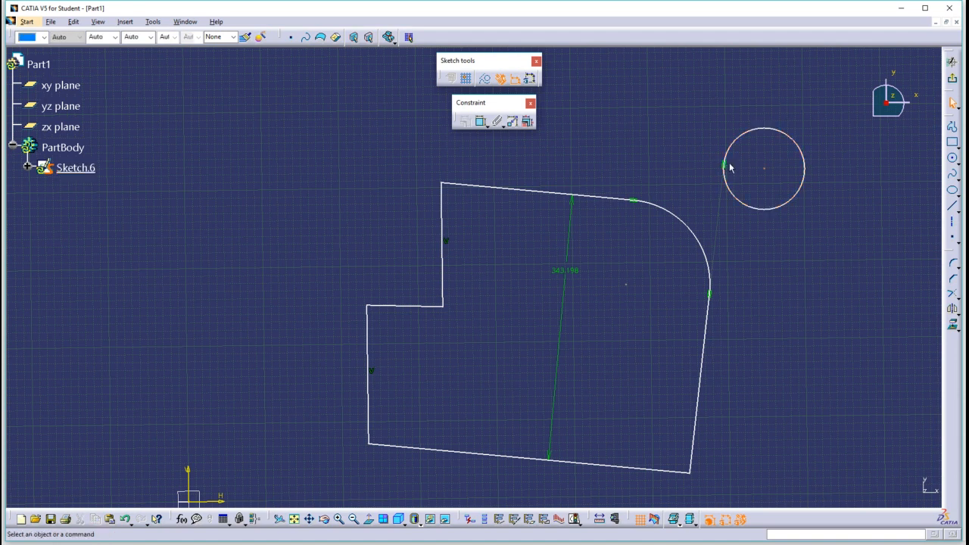
left_click(727, 165)
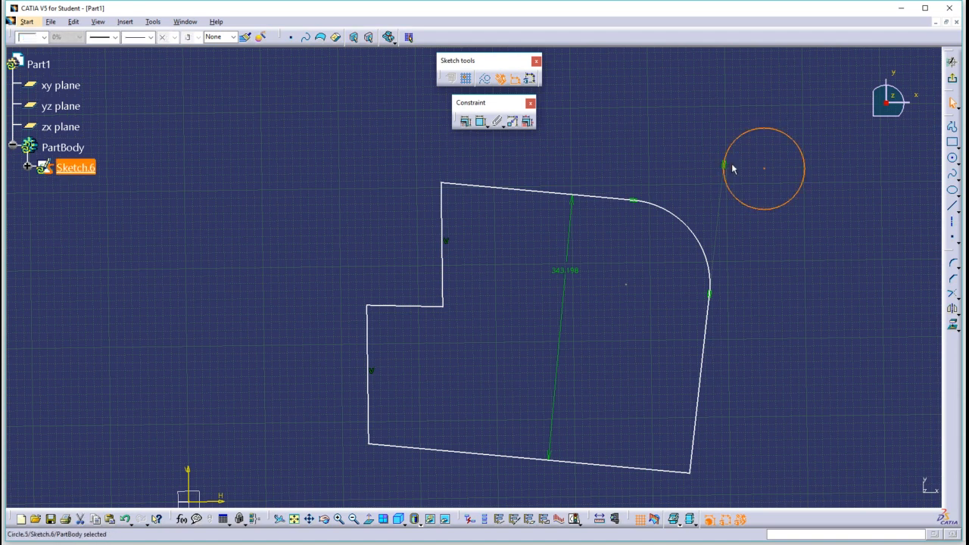
key("Delete")
- Draw a free circle with a radius of about 49 above and to the right of the profile's arc
left_click(952, 157)
left_click(800, 154)
left_click(811, 117)
left_click(786, 223)
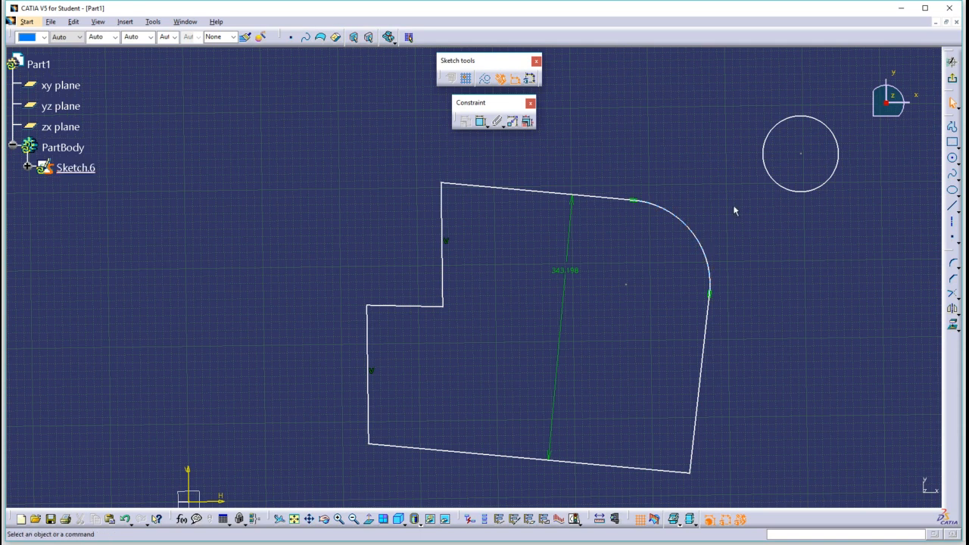
- Make the circle concentric with the profile's arc, and test it by moving the circle and the profile's lower-left corner
left_click(479, 124)
left_click(770, 181)
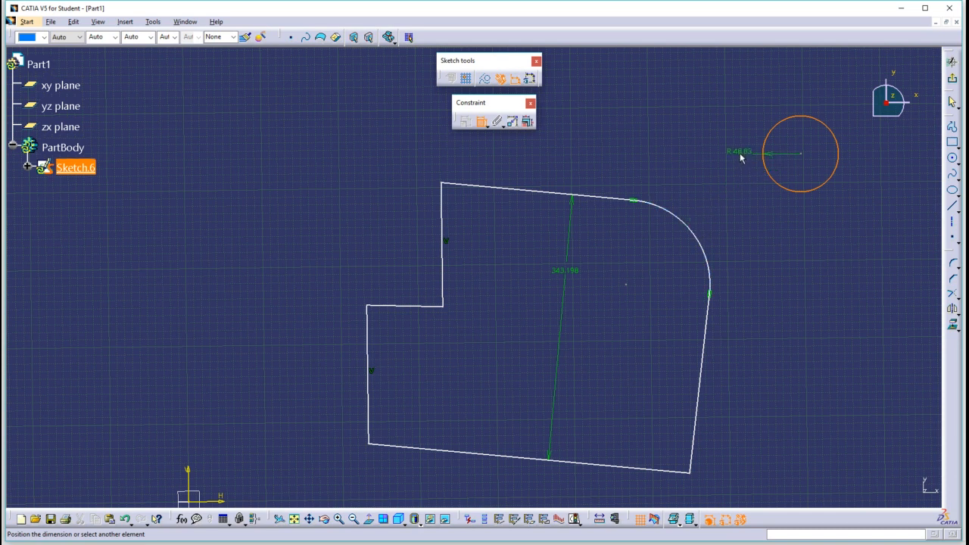
left_click(698, 238)
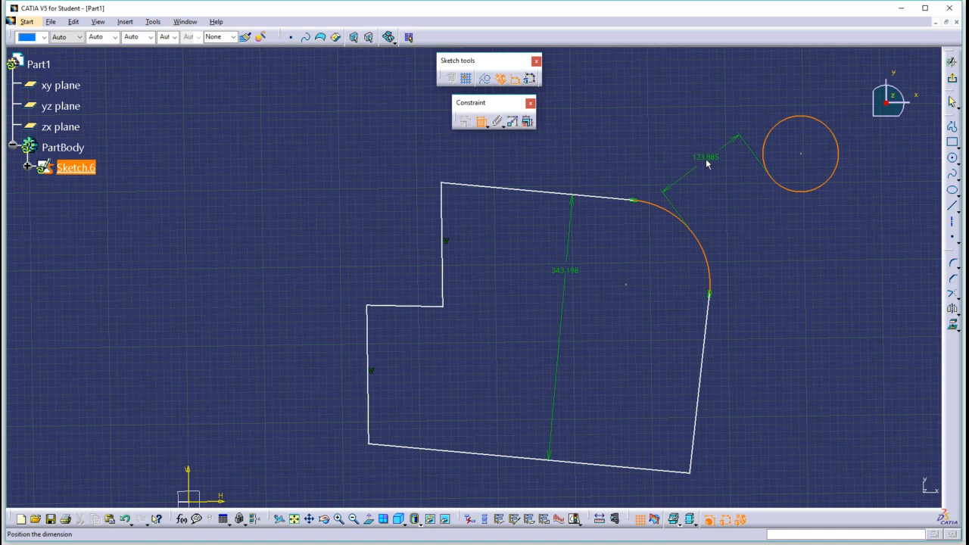
right_click(698, 153)
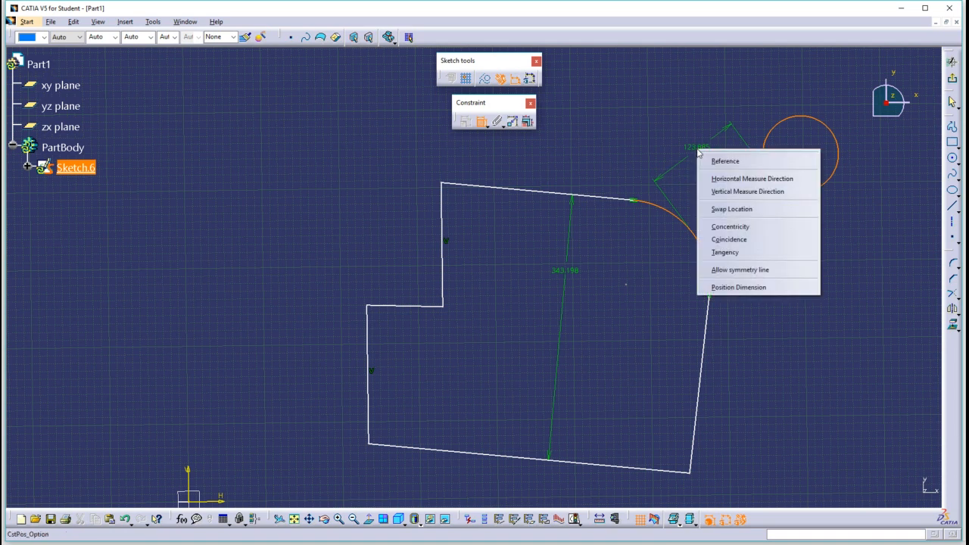
left_click(730, 227)
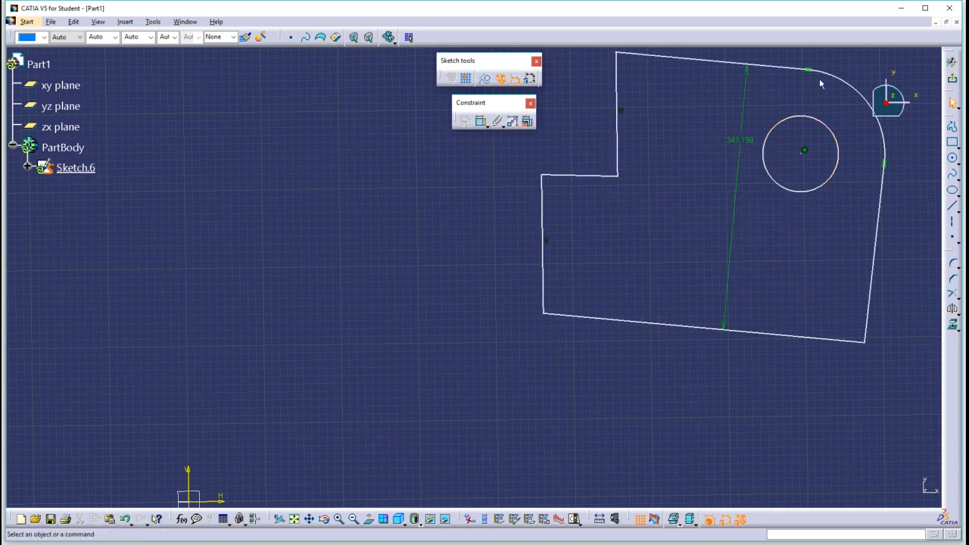
mouse_move(807, 157)
left_mouse_down()
mouse_move(674, 279)
mouse_move(718, 257)
mouse_move(769, 202)
left_mouse_up()
left_click_drag(552, 368, 514, 385)
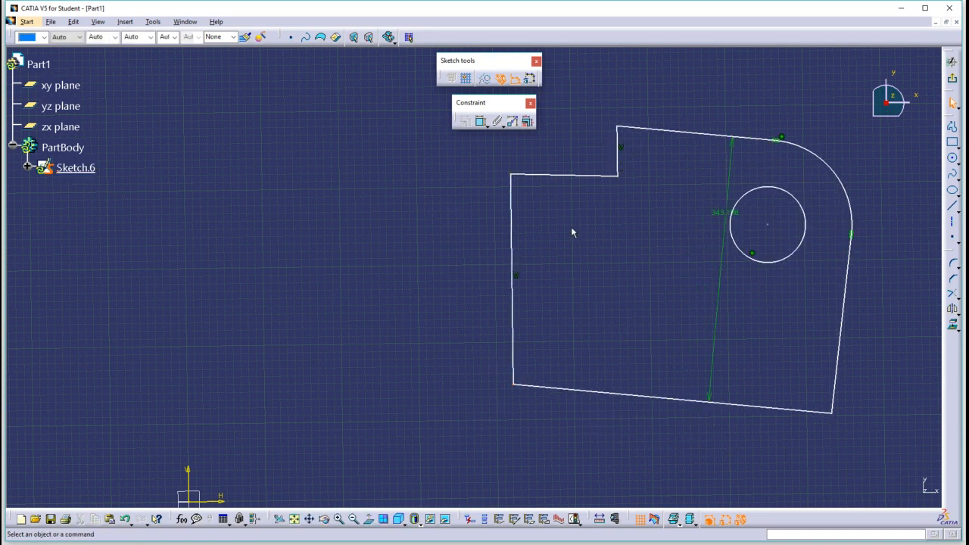
- Undo the test moves and the concentricity constraint between the circle and the arc
key("ctrl+z")
key("ctrl+z")
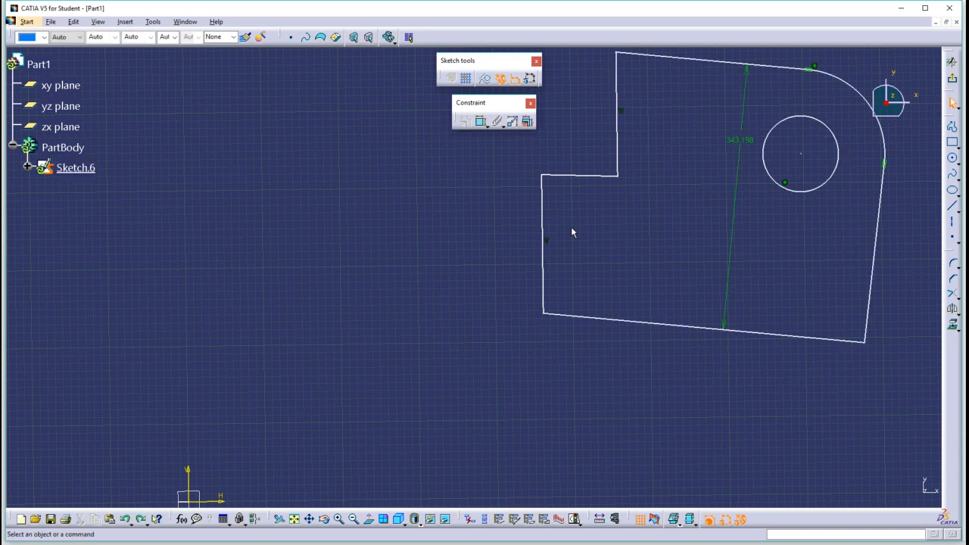
key("ctrl+z")
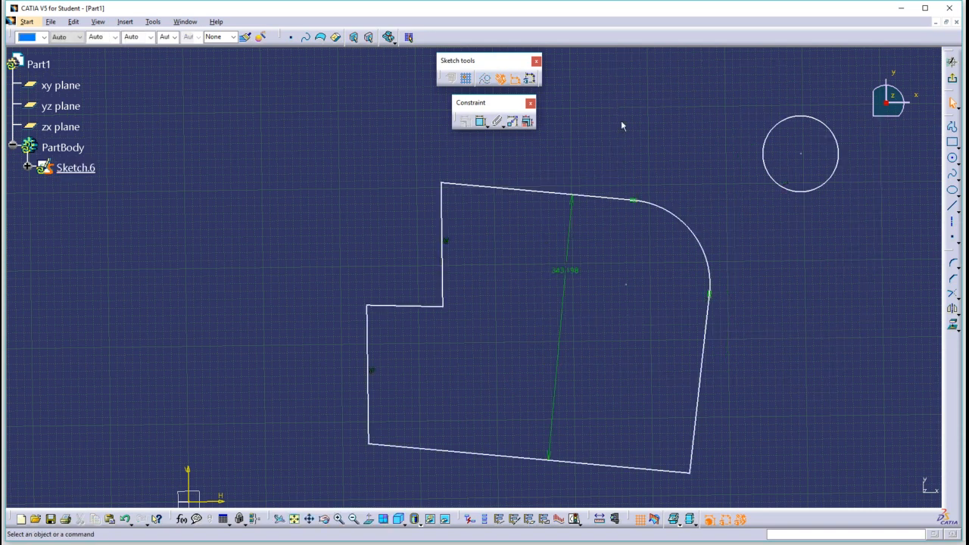
- Add a tangency constraint between the circle and the profile's arc
left_click(789, 195)
left_click(695, 237)
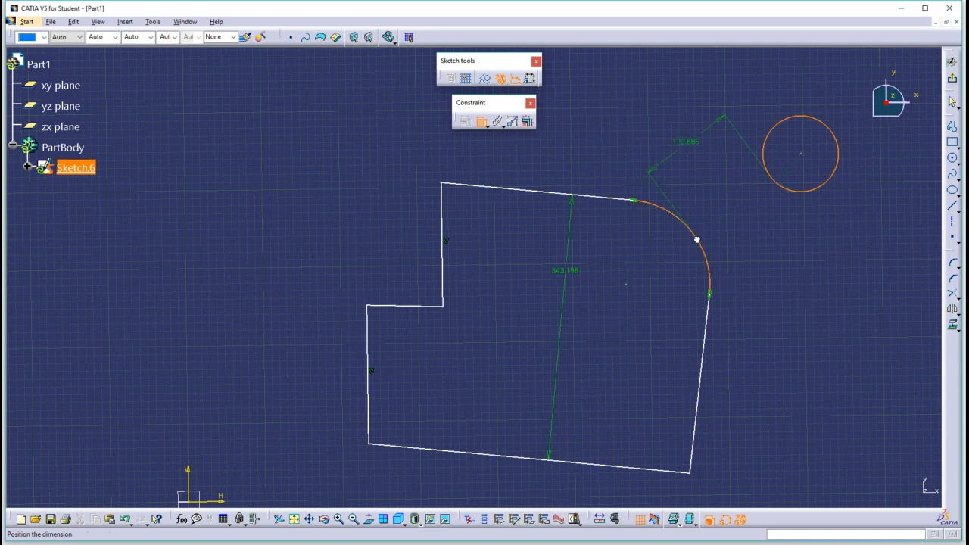
right_click(726, 187)
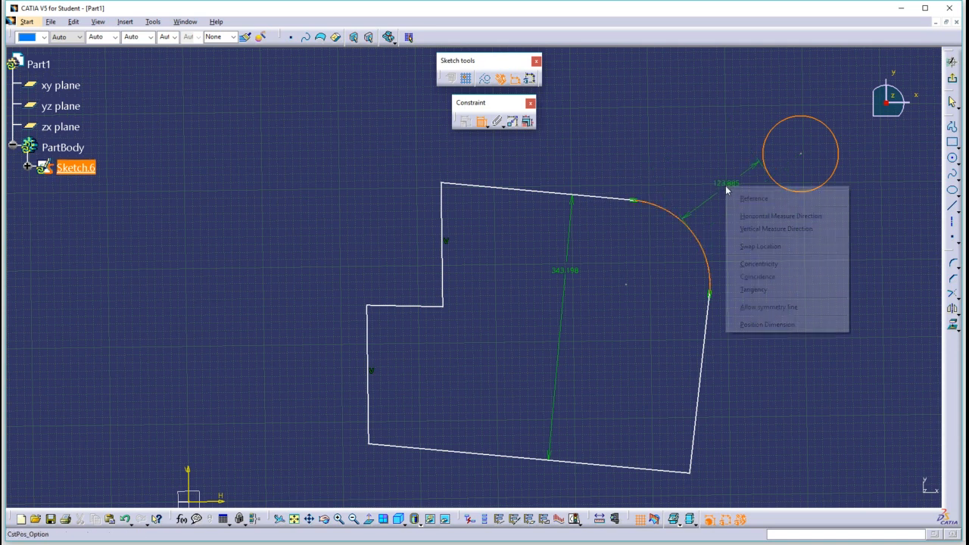
left_click(758, 289)
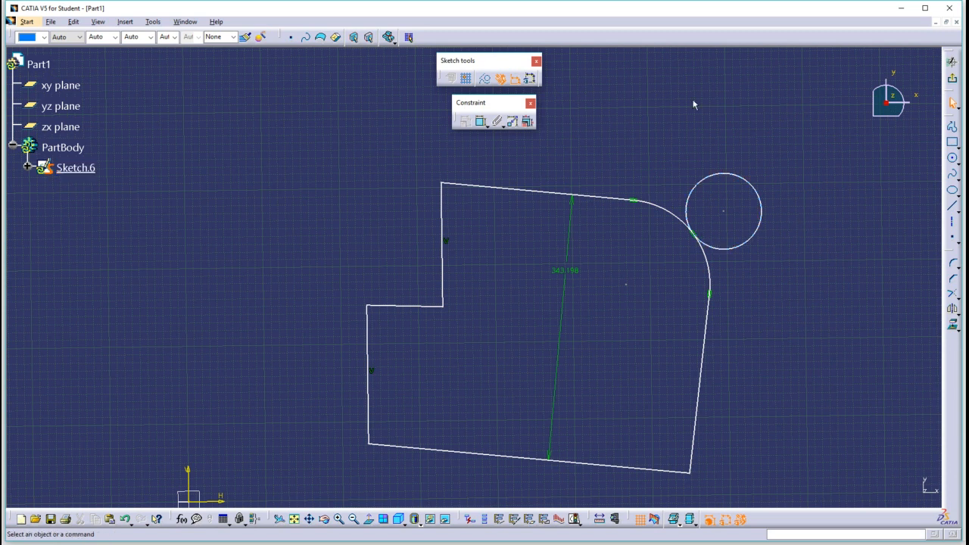
- Start an angle constraint between the uppermost edge and the adjoining vertical step edge, and bring up its alternative constraint types
left_click(481, 123)
left_click(486, 187)
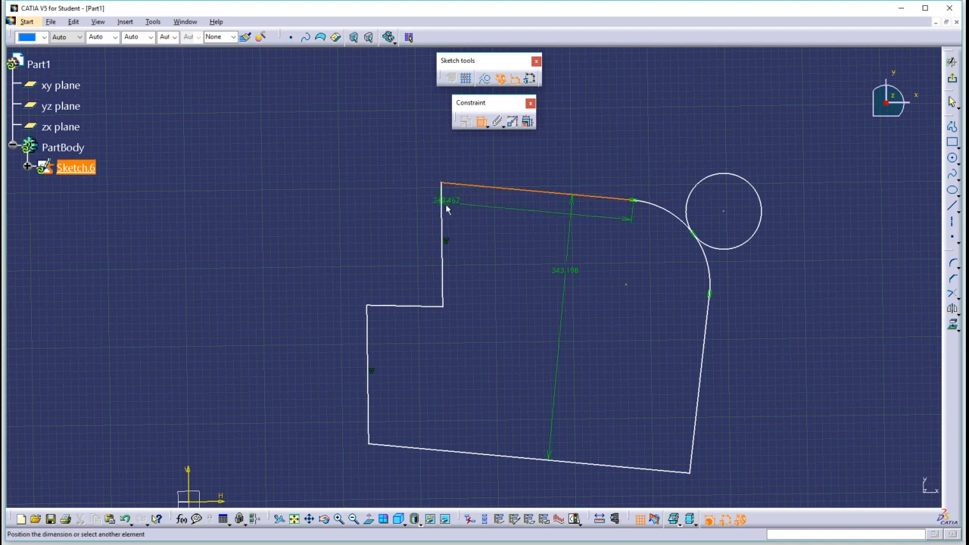
left_click(443, 219)
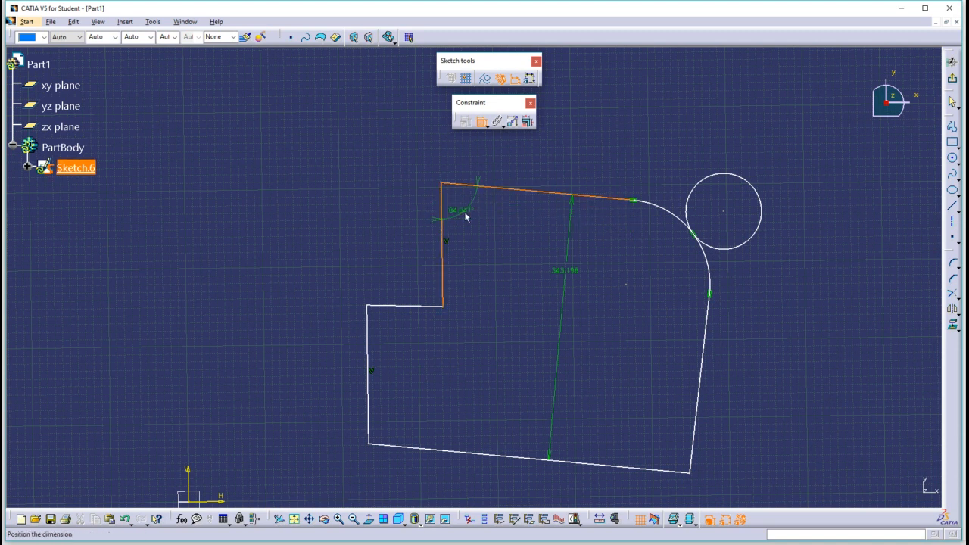
right_click(483, 221)
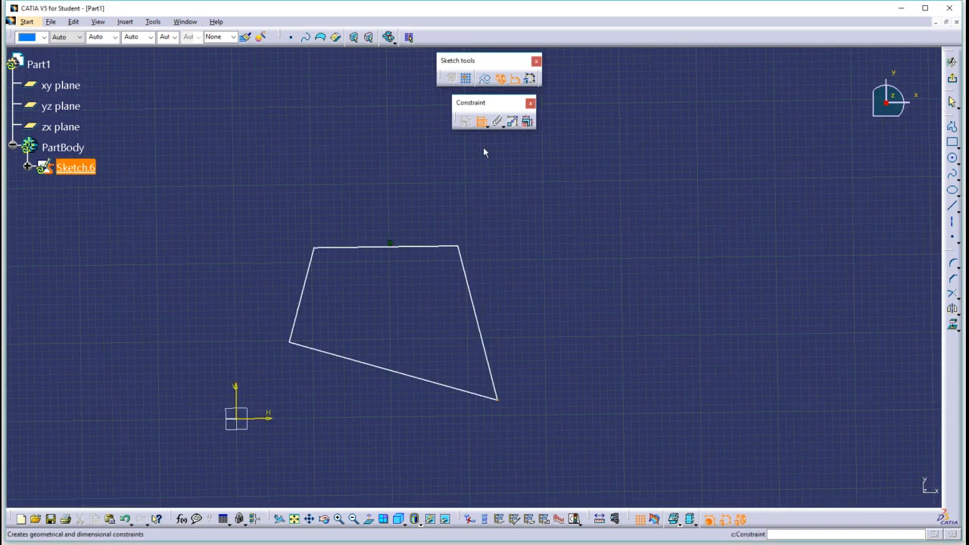
- Move the quadrilateral's lower-right corner up and outward until the bottom edge is nearly horizontal
left_click(483, 123)
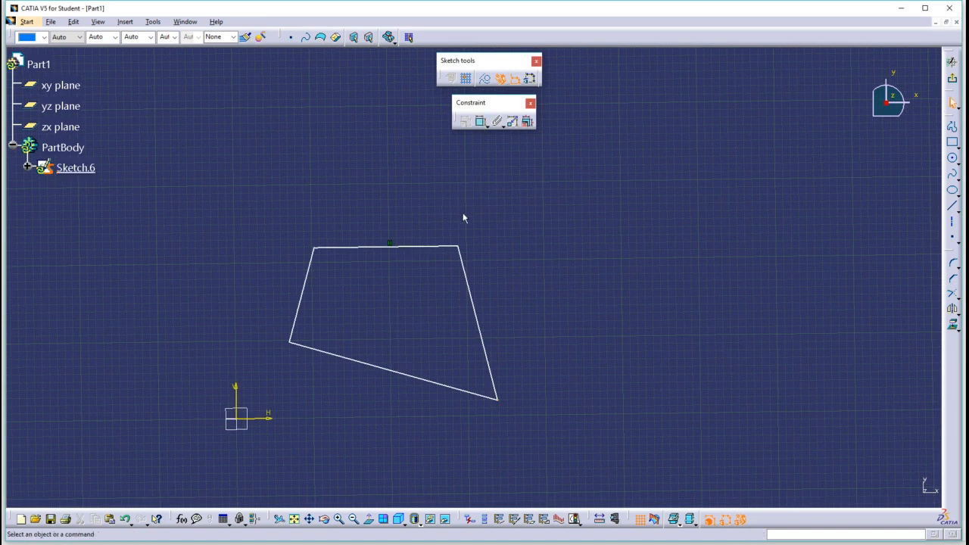
mouse_move(497, 400)
left_mouse_down()
mouse_move(376, 368)
mouse_move(466, 372)
mouse_move(543, 349)
left_mouse_up()
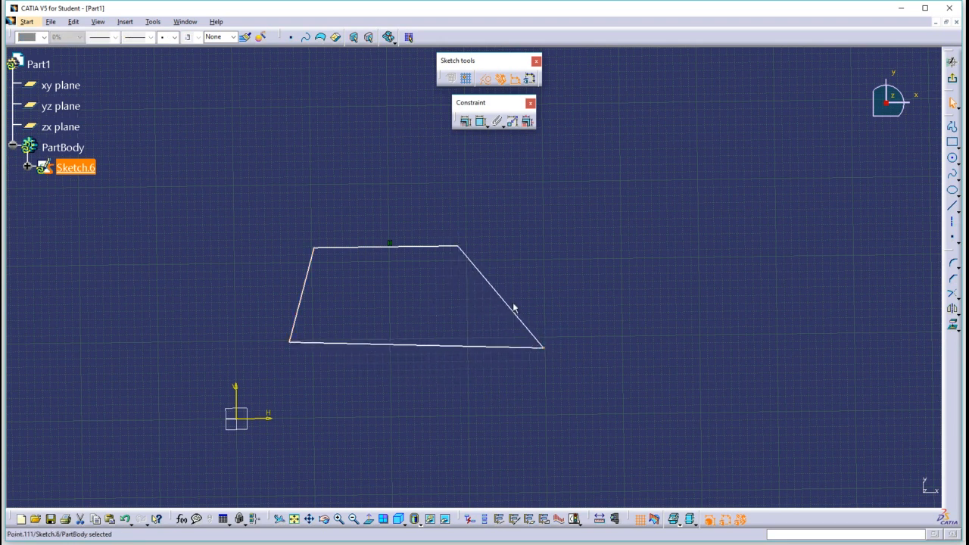
left_click(402, 286)
- Constrain the quadrilateral's left and right slanted sides to be symmetric about the sketch's vertical axis
left_click(482, 123)
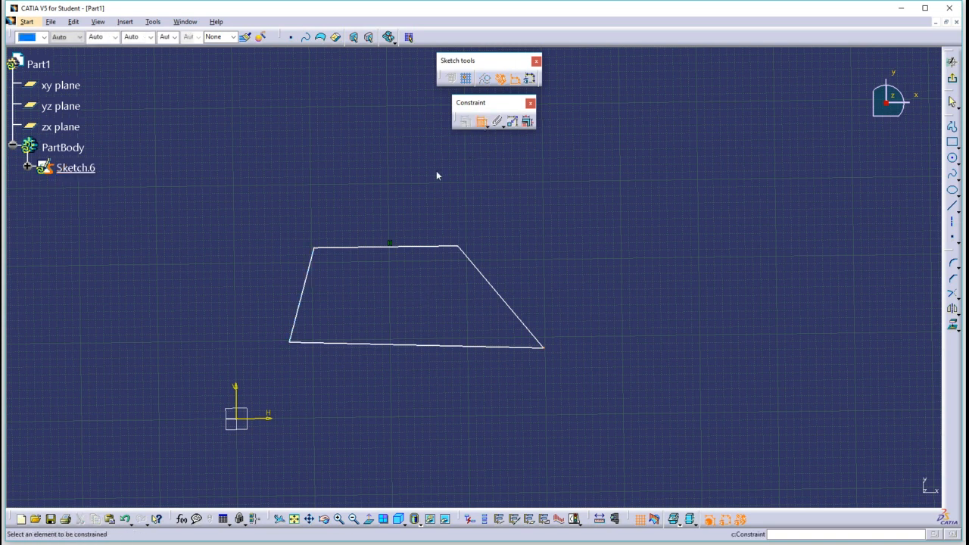
left_click(302, 300)
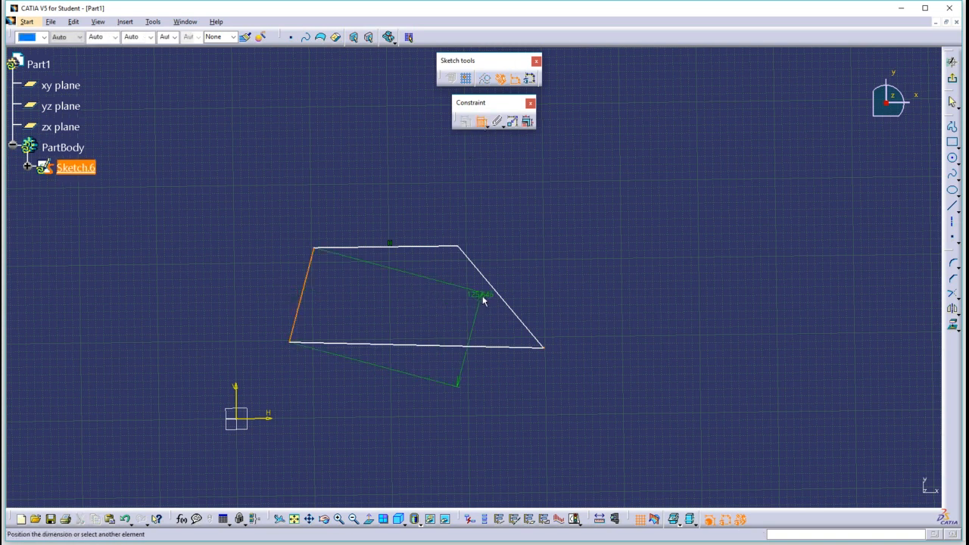
left_click(498, 292)
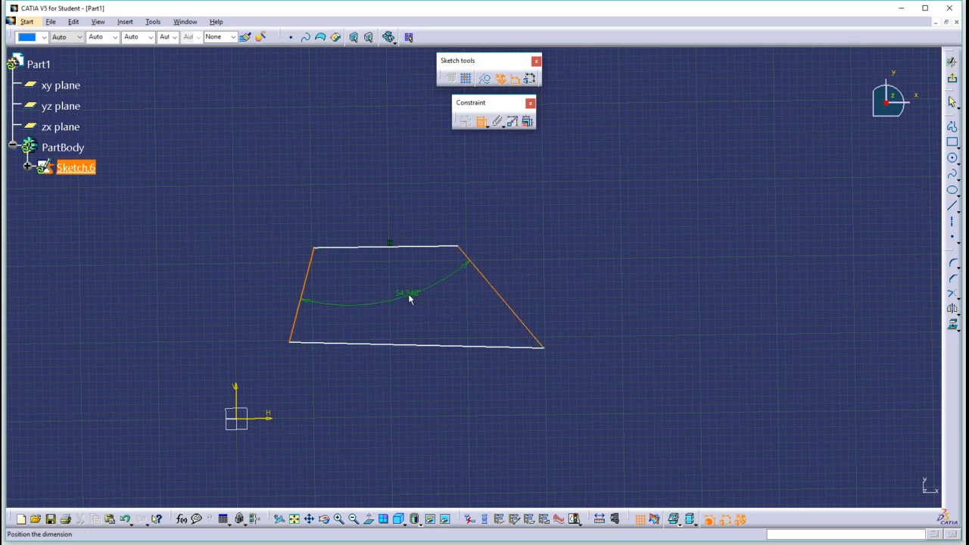
right_click(386, 299)
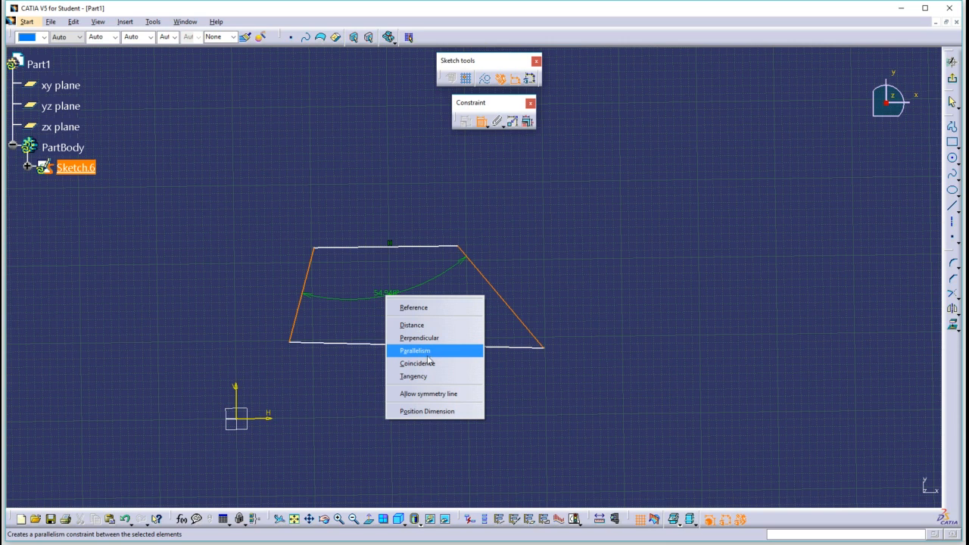
left_click(452, 394)
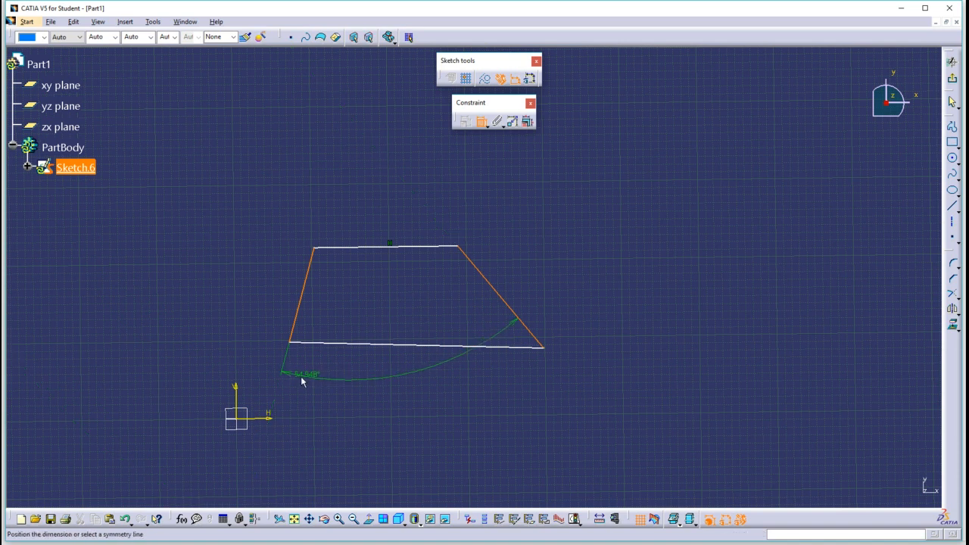
left_click(239, 405)
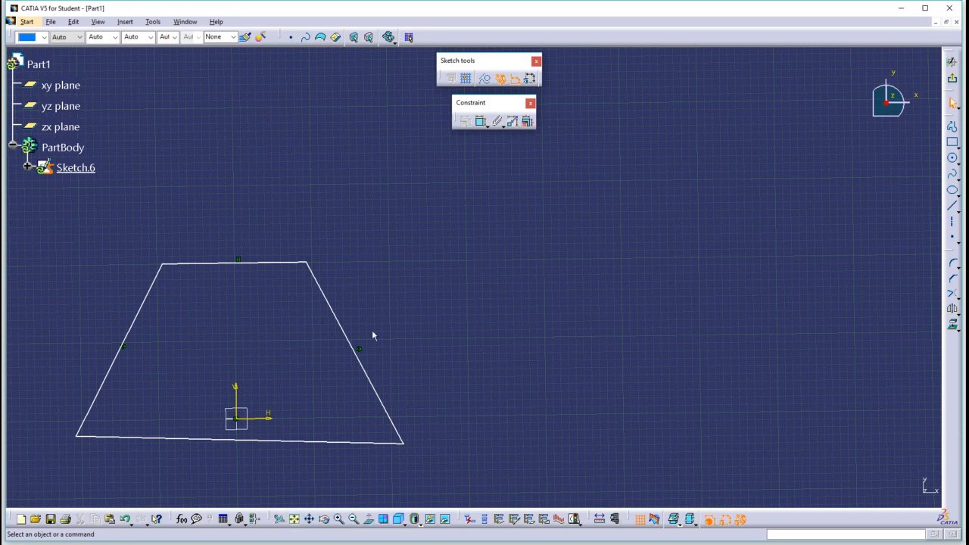
- Shift the quadrilateral's right slanted side inward and dimension the angle between that side and the top edge
mouse_move(398, 426)
left_mouse_down()
mouse_move(357, 407)
mouse_move(329, 428)
mouse_move(527, 432)
mouse_move(342, 432)
mouse_move(390, 435)
mouse_move(372, 437)
left_mouse_up()
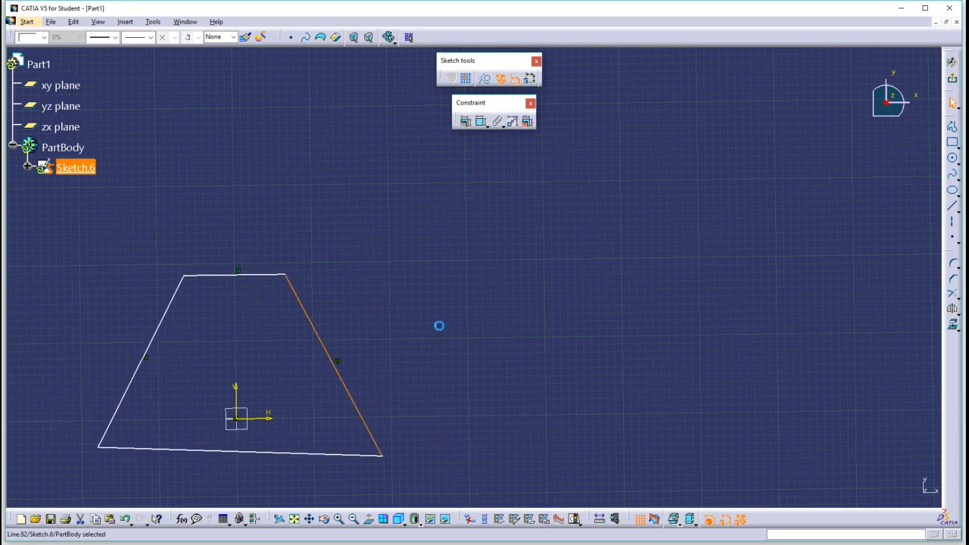
left_click(439, 325)
left_click(480, 121)
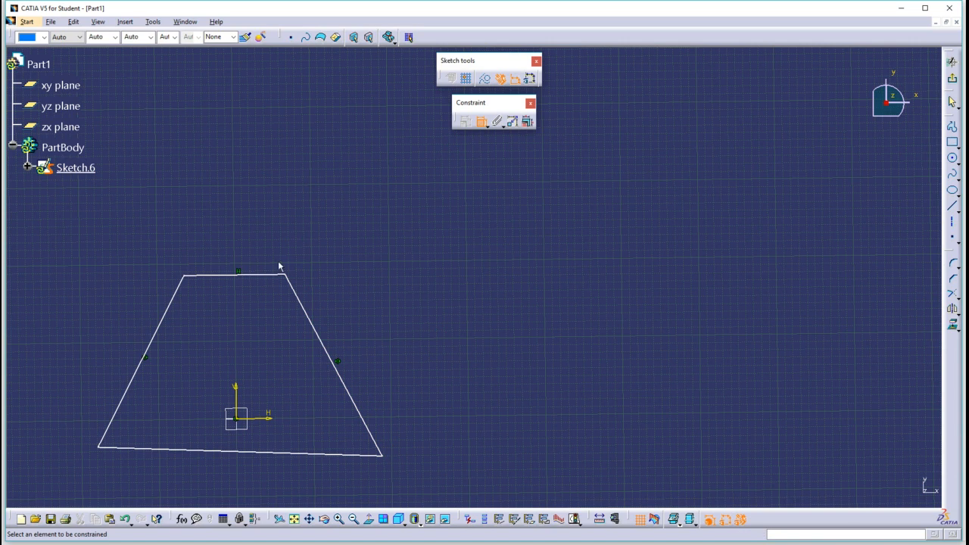
left_click(276, 276)
left_click(300, 297)
left_click(272, 299)
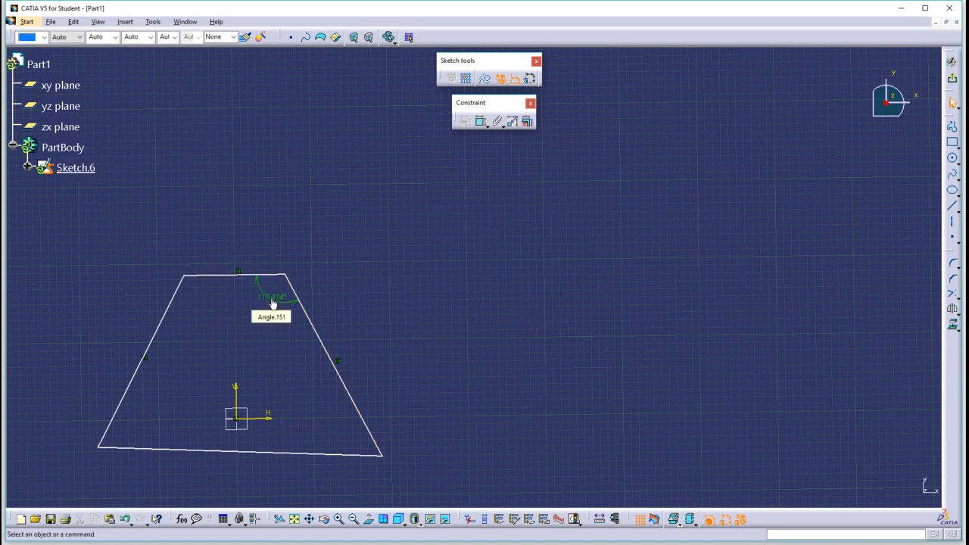
- Set the angle between the quadrilateral's top edge and right side to 80 degrees
left_click(274, 304)
double_click(273, 304)
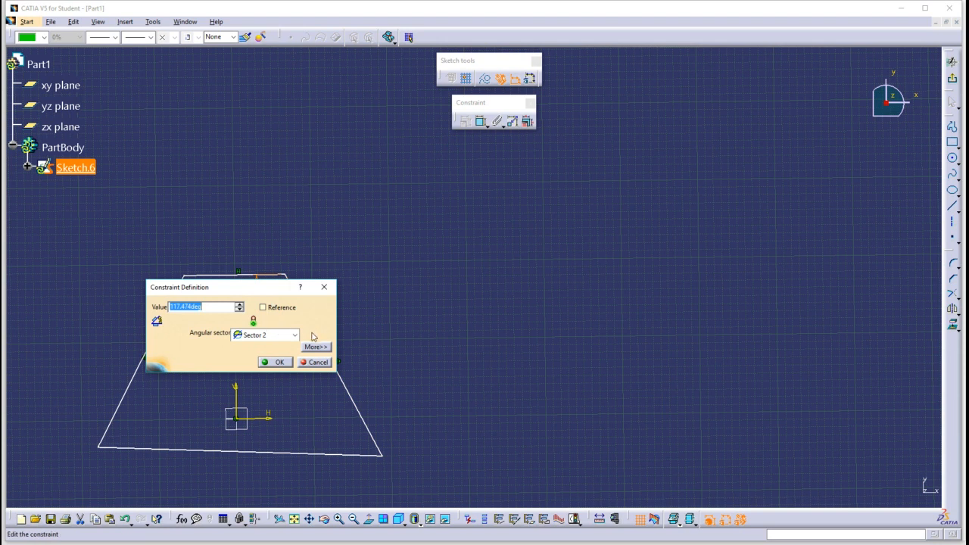
type("90")
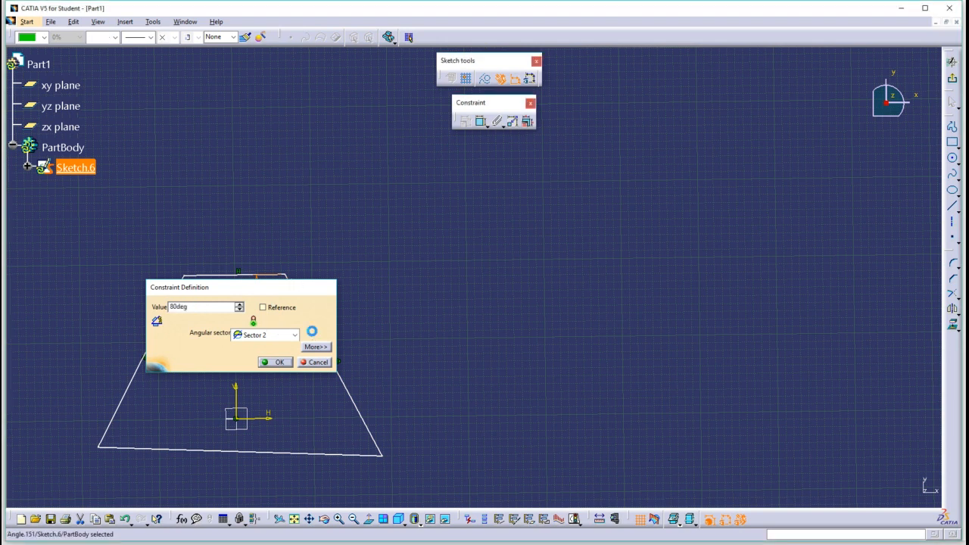
key("Return")
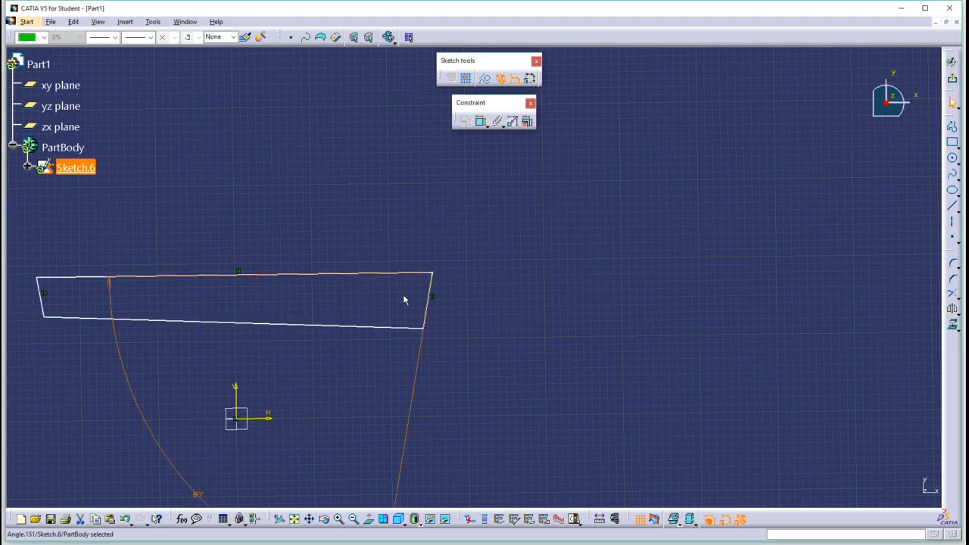
- Move the quadrilateral's right side down and inward to test the symmetry and the 80° angle
mouse_move(428, 310)
left_mouse_down()
mouse_move(301, 322)
mouse_move(210, 391)
mouse_move(220, 472)
mouse_move(266, 460)
mouse_move(270, 432)
mouse_move(265, 466)
left_mouse_up()
mouse_move(352, 285)
middle_mouse_down()
mouse_move(442, 242)
mouse_move(458, 195)
middle_mouse_up()
mouse_move(381, 249)
middle_mouse_down()
mouse_move(458, 218)
mouse_move(459, 199)
mouse_move(472, 206)
middle_mouse_up()
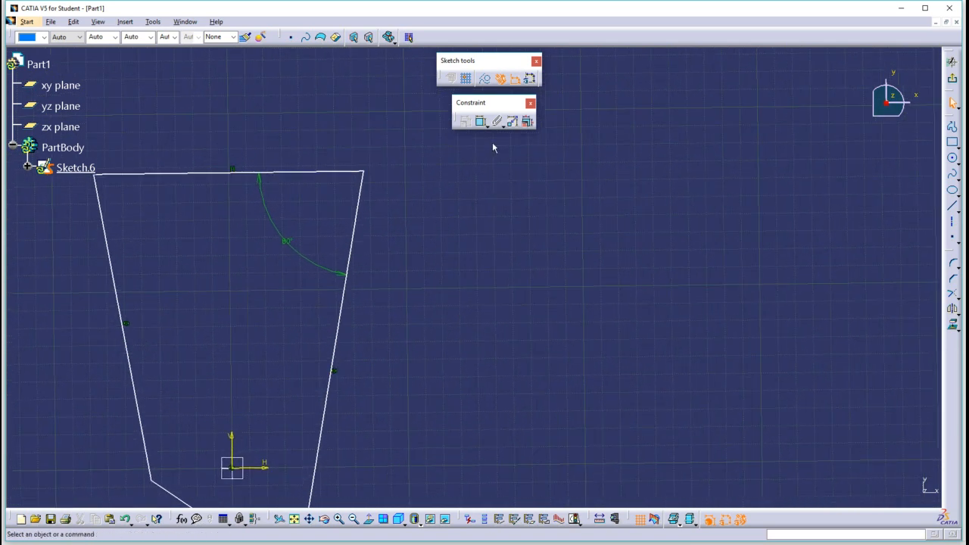
left_click(479, 121)
mouse_move(140, 287)
middle_mouse_down()
mouse_move(212, 288)
mouse_move(248, 233)
middle_mouse_up()
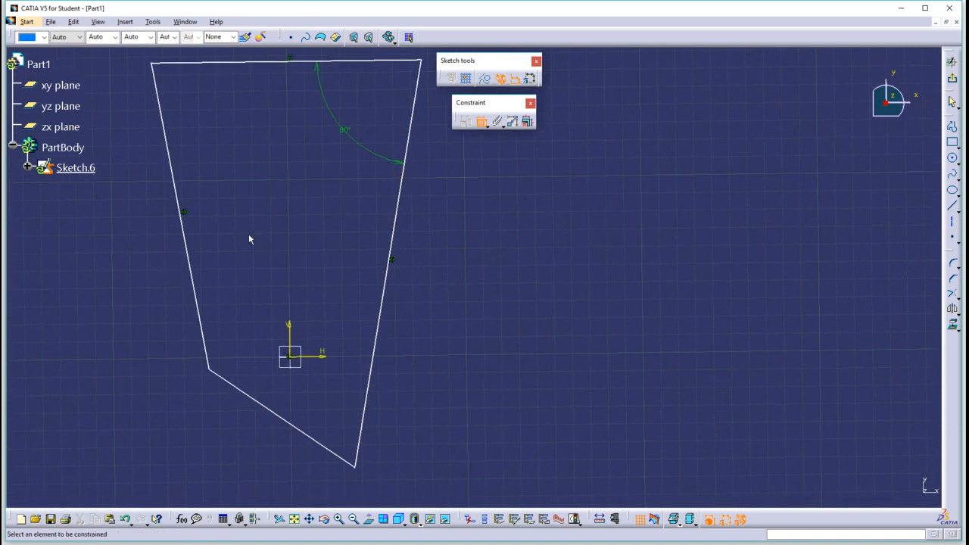
left_click(207, 336)
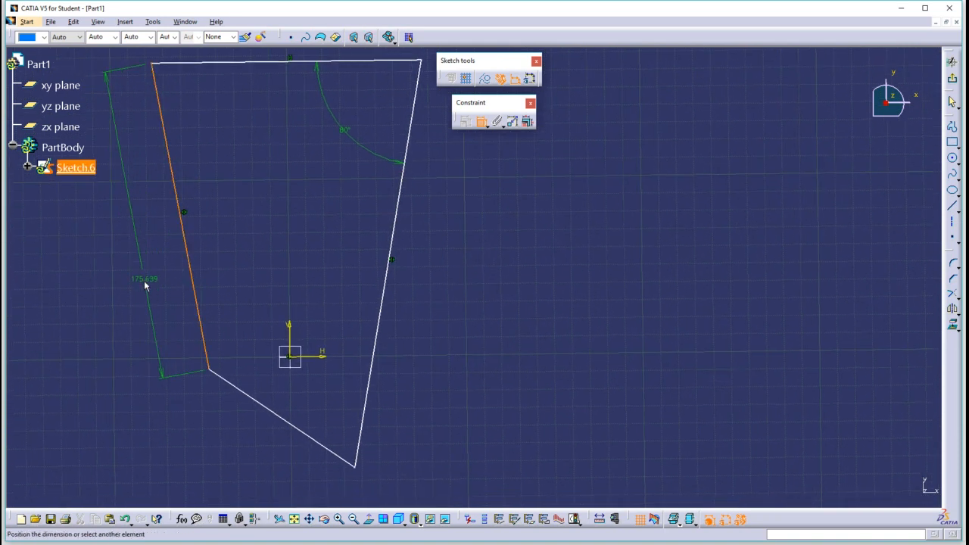
left_click(239, 390)
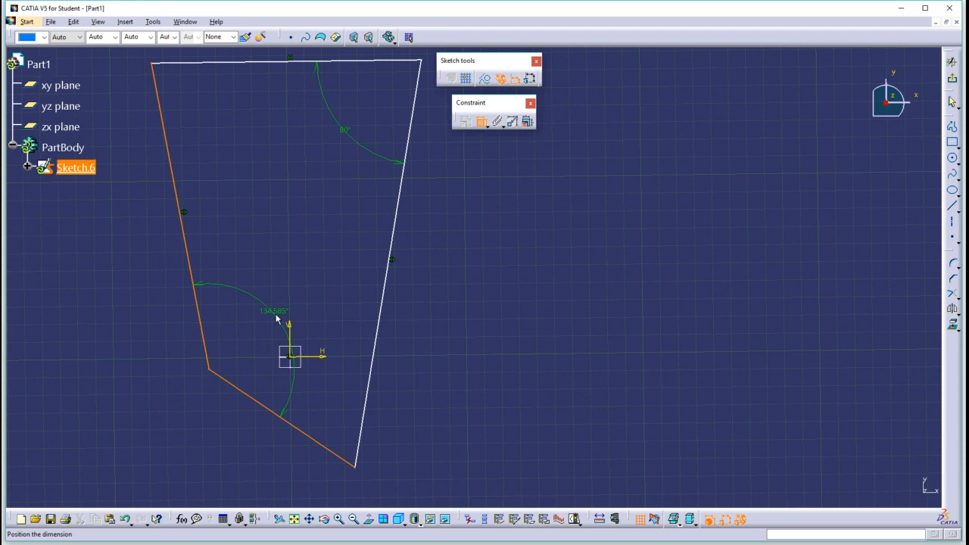
key("Escape")
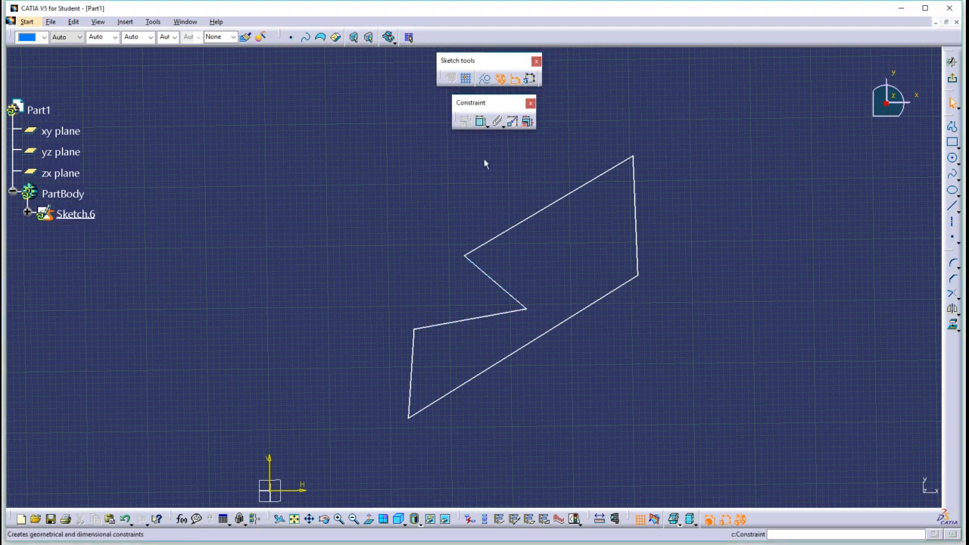
- Constrain the angle between the two notch edges of the profile and set it to 120 degrees
left_click(480, 121)
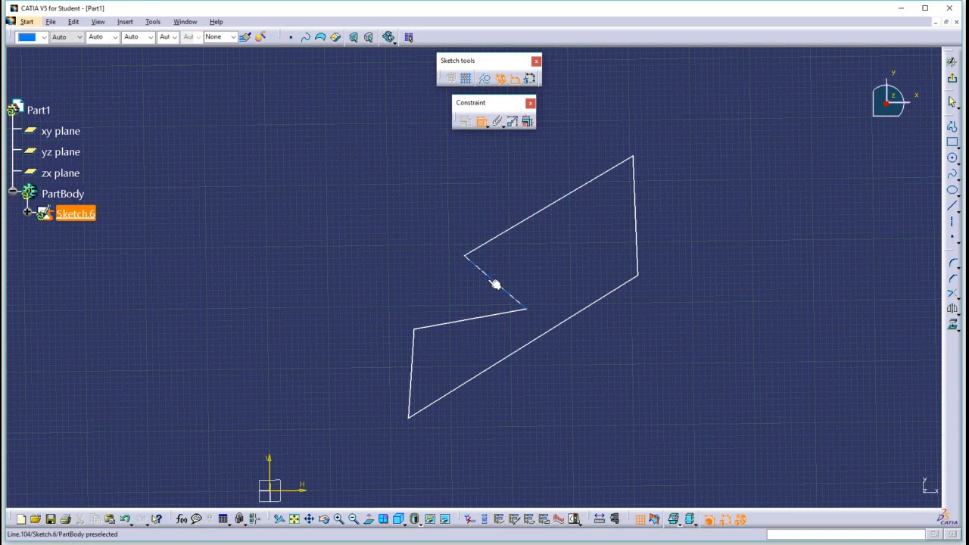
left_click(491, 279)
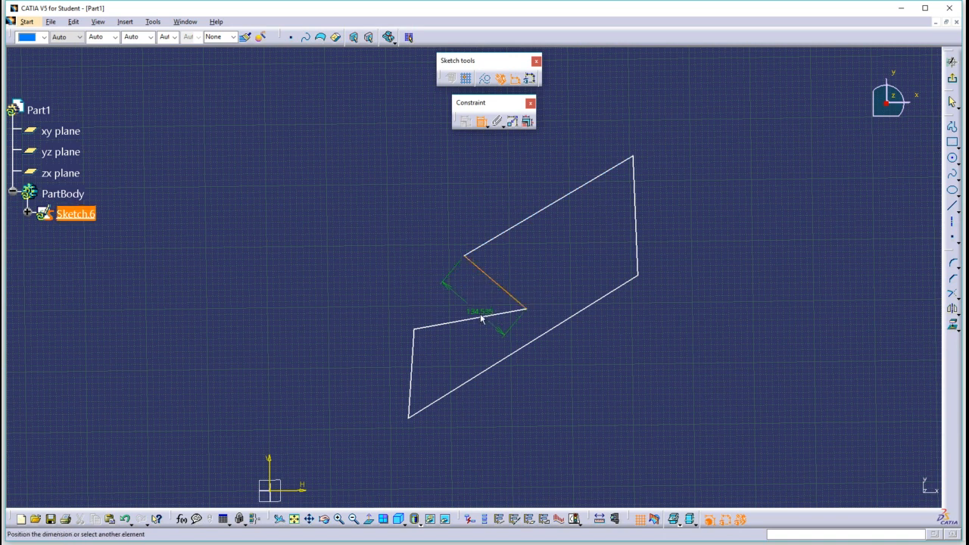
left_click(485, 319)
left_click(460, 300)
double_click(458, 298)
type("120")
key("Return")
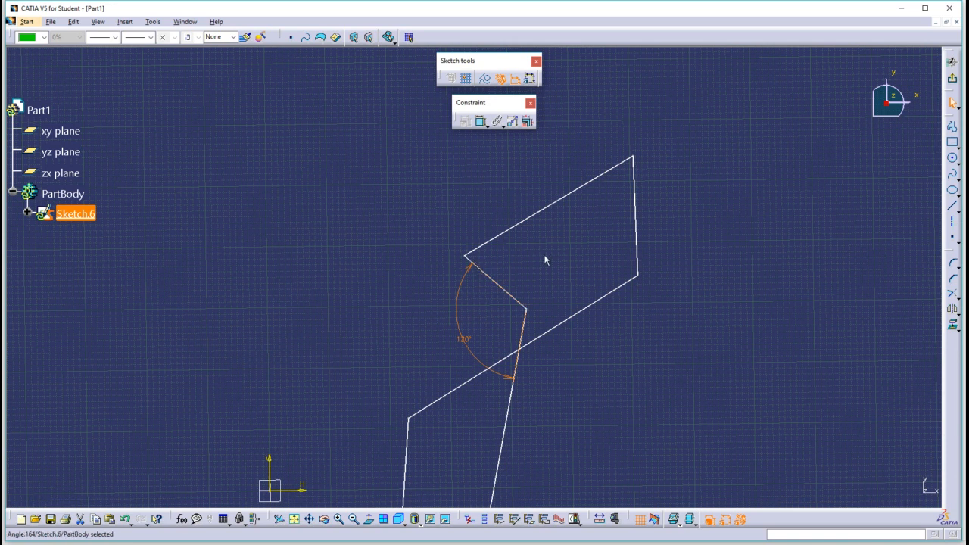
- Undo the 120° angle change and delete the angle constraint between the notch edges
left_click(533, 277)
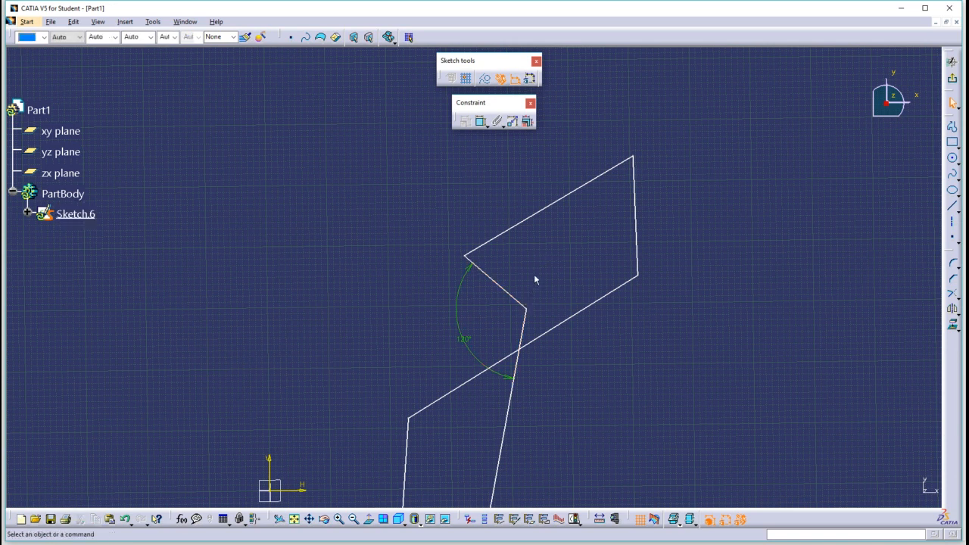
key("ctrl+z")
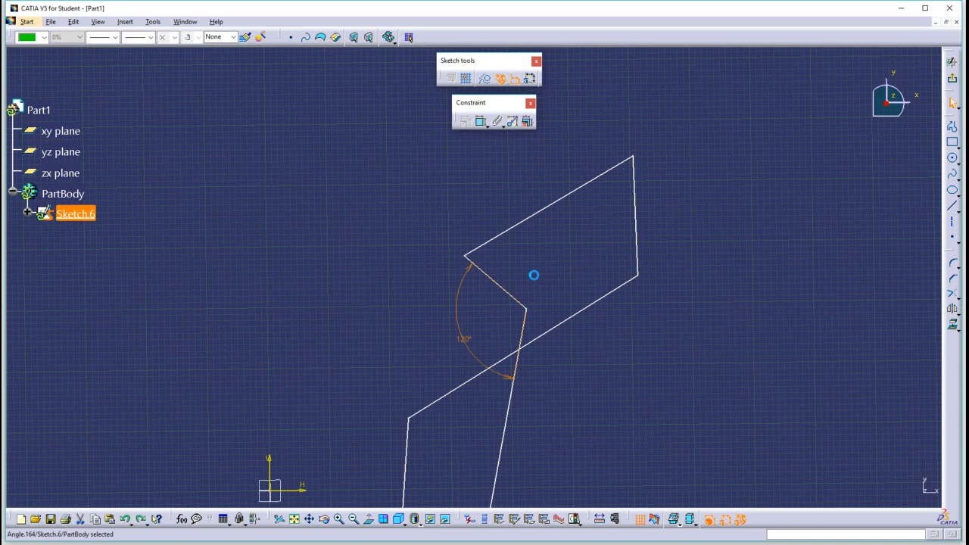
left_click(534, 278)
double_click(456, 295)
key("Delete")
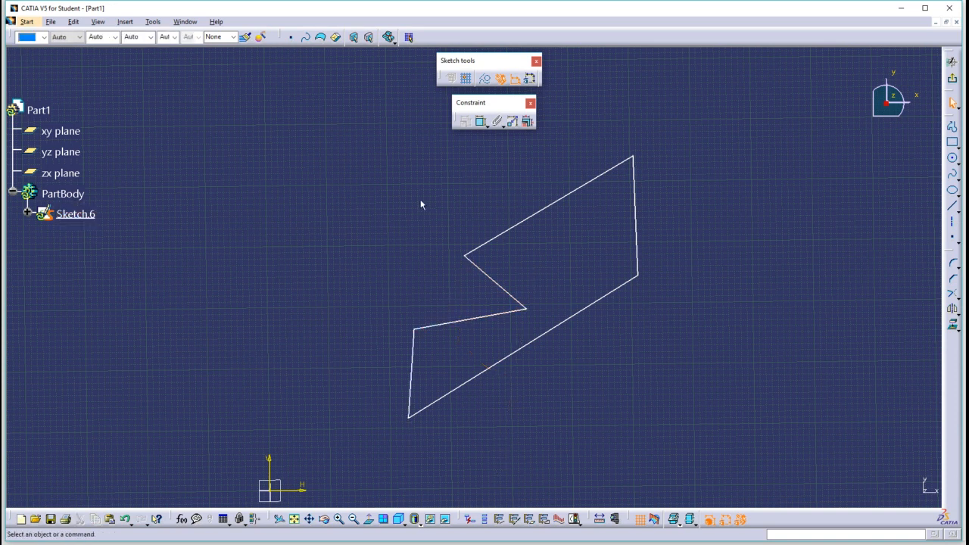
- Apply a Fix constraint to the notch's lower edge and shift the profile's adjoining left edge outward
left_click(479, 324)
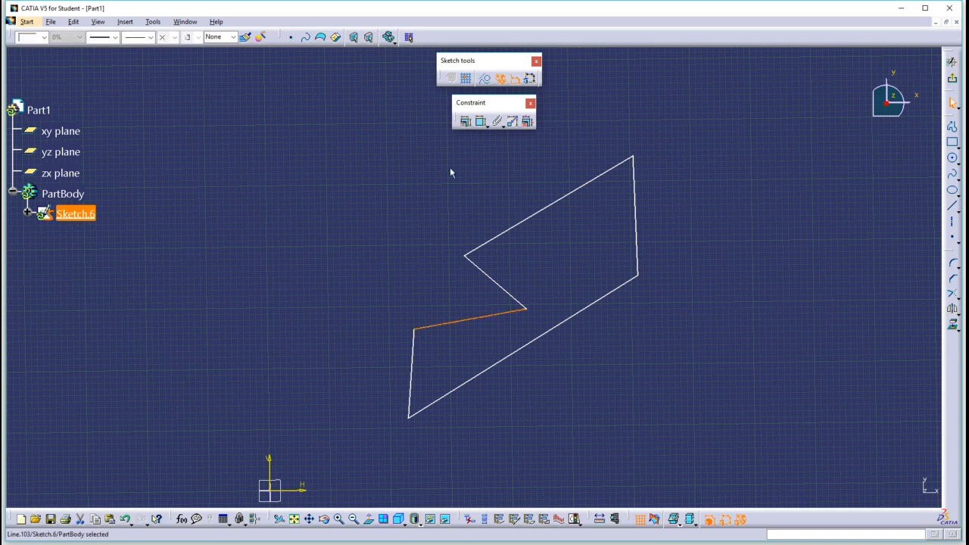
left_click(466, 122)
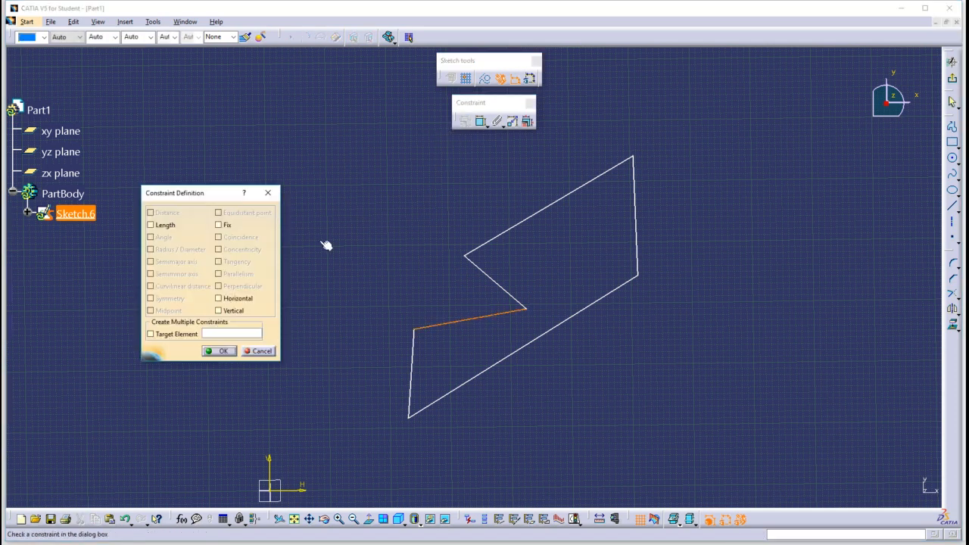
left_click(220, 225)
left_click(222, 351)
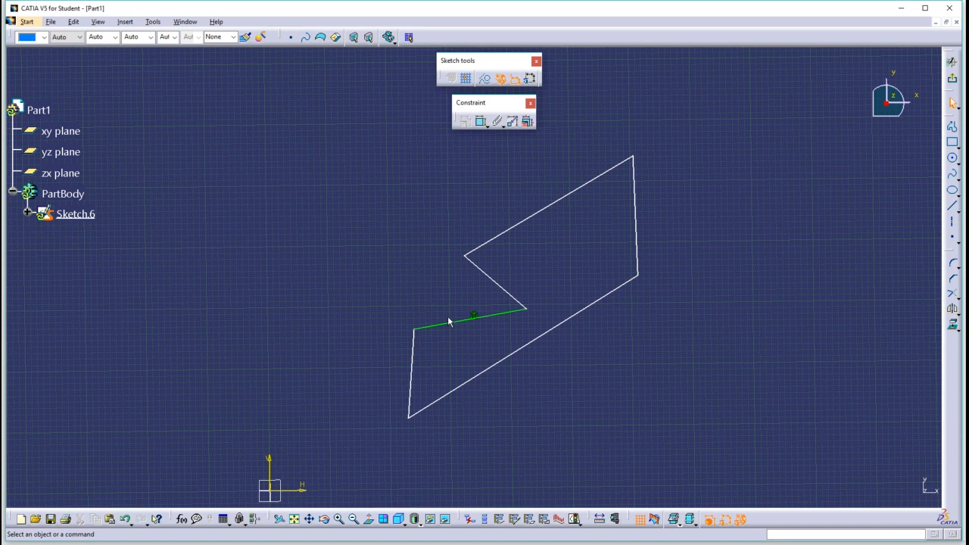
mouse_move(417, 336)
left_mouse_down()
mouse_move(352, 335)
mouse_move(405, 338)
mouse_move(388, 339)
left_mouse_up()
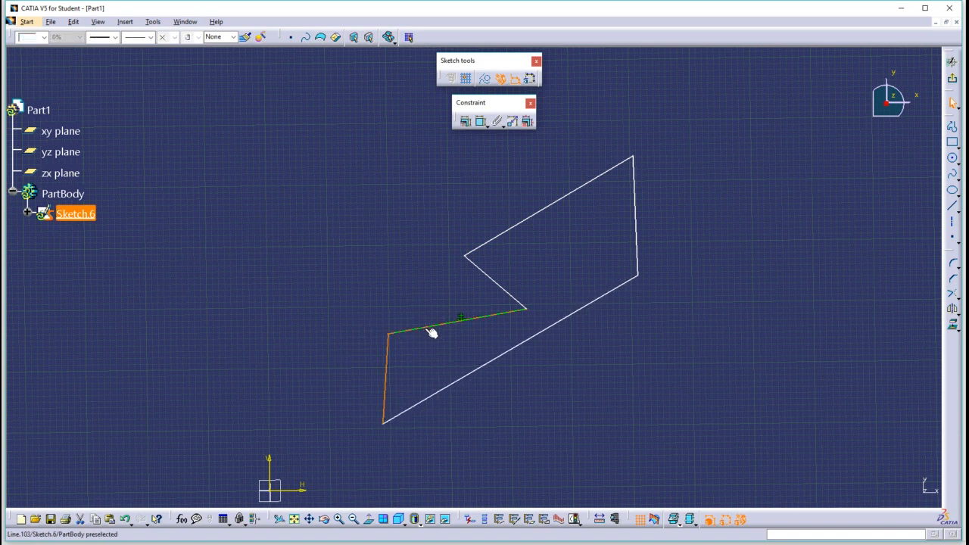
left_click(492, 333)
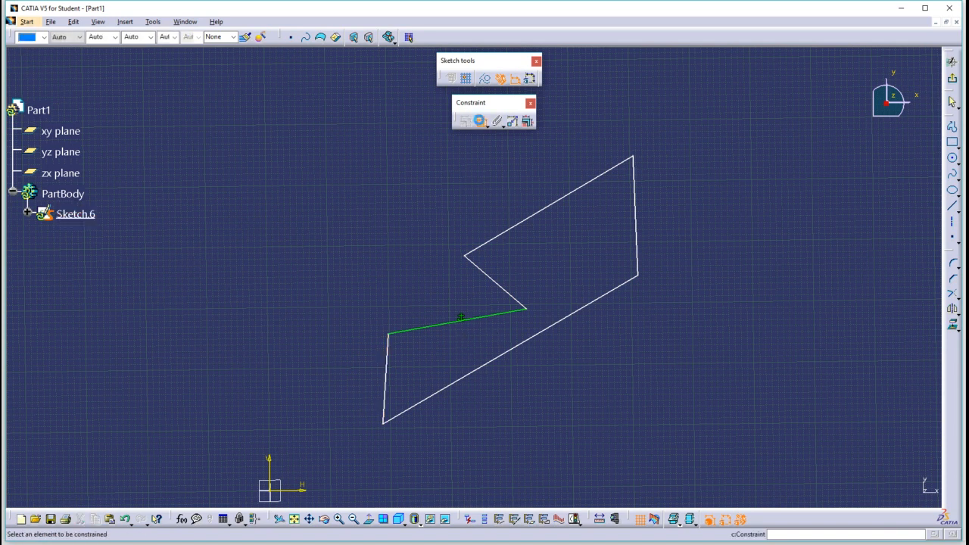
- Constrain the angle between the notch's upper edge and its fixed lower edge to 90 degrees
left_click(498, 284)
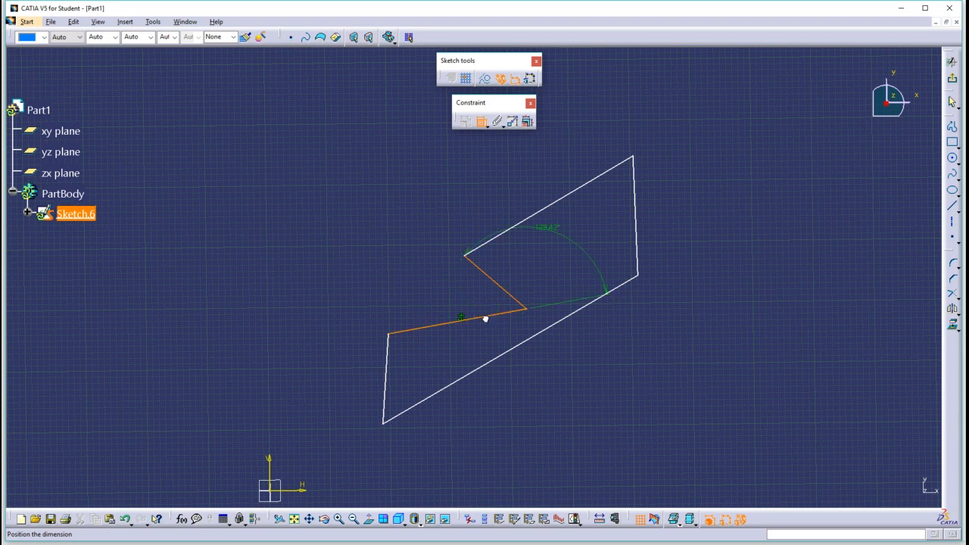
left_click(469, 303)
double_click(470, 297)
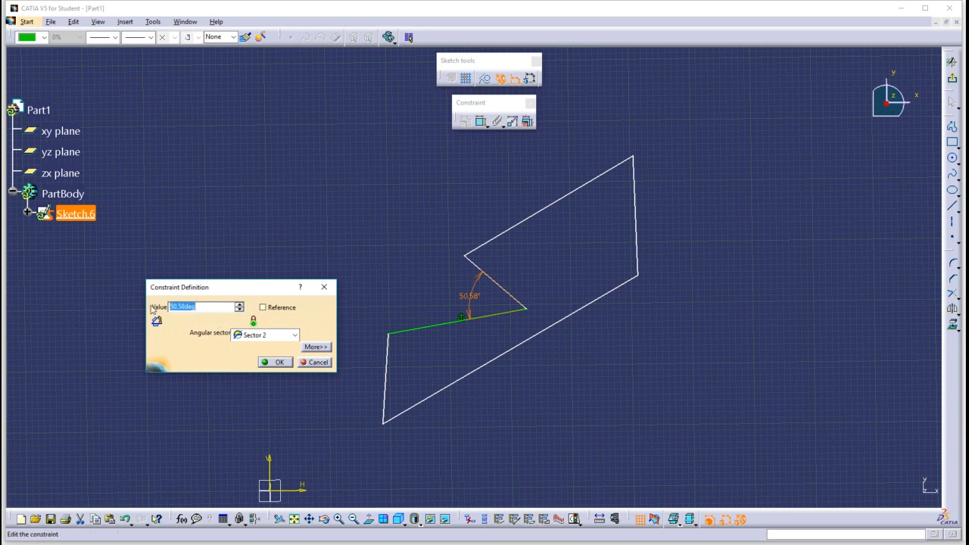
type("90")
key("Return")
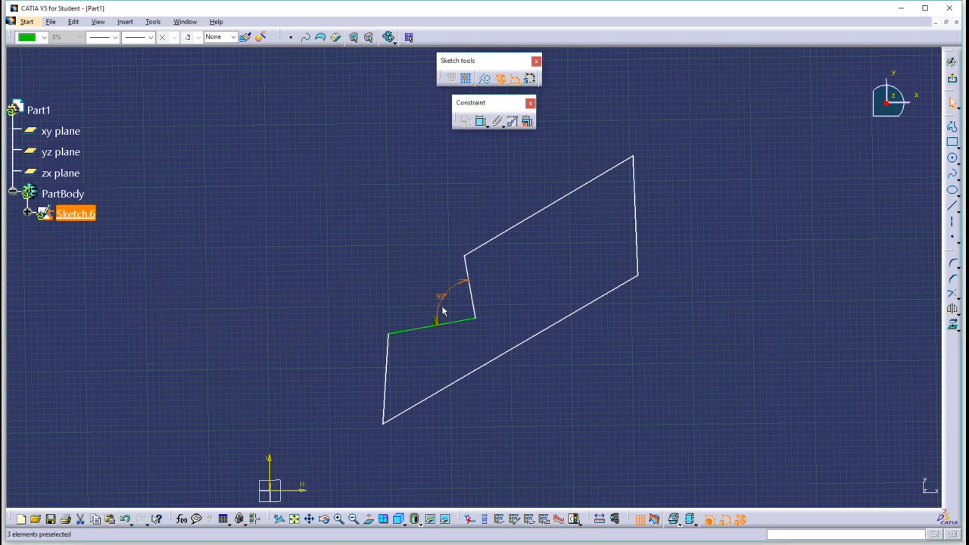
left_click(499, 287)
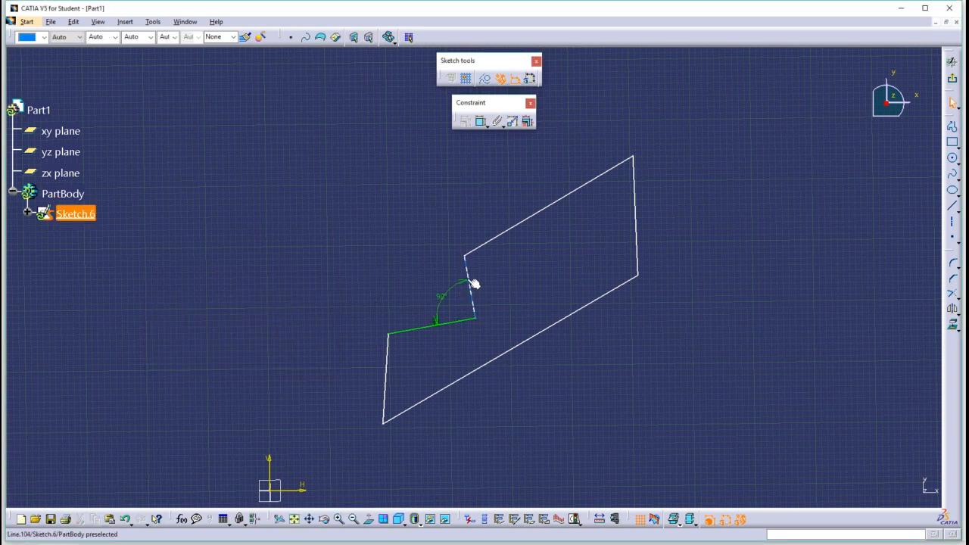
- Reposition the 90° angle dimension and delete the Fix constraint from the notch's lower edge
left_click(442, 309)
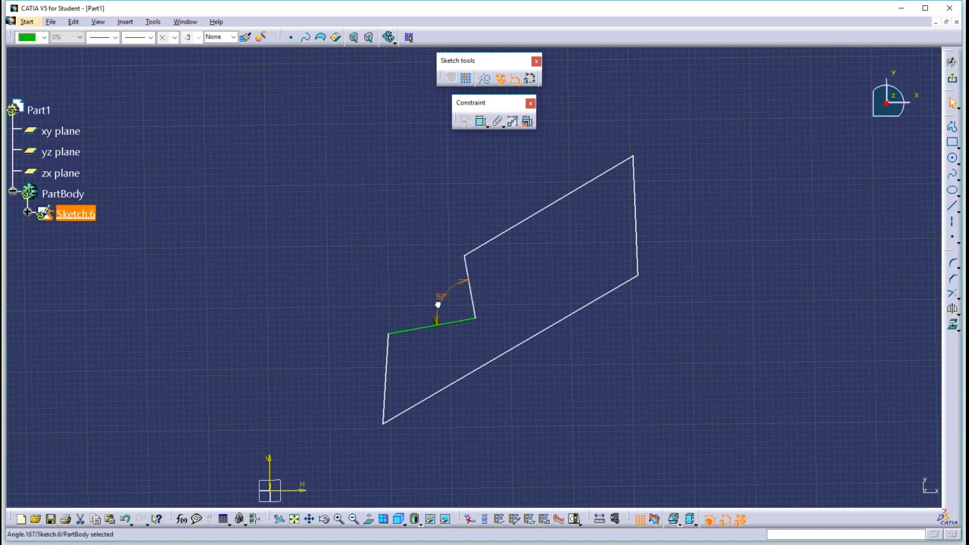
left_click(422, 301)
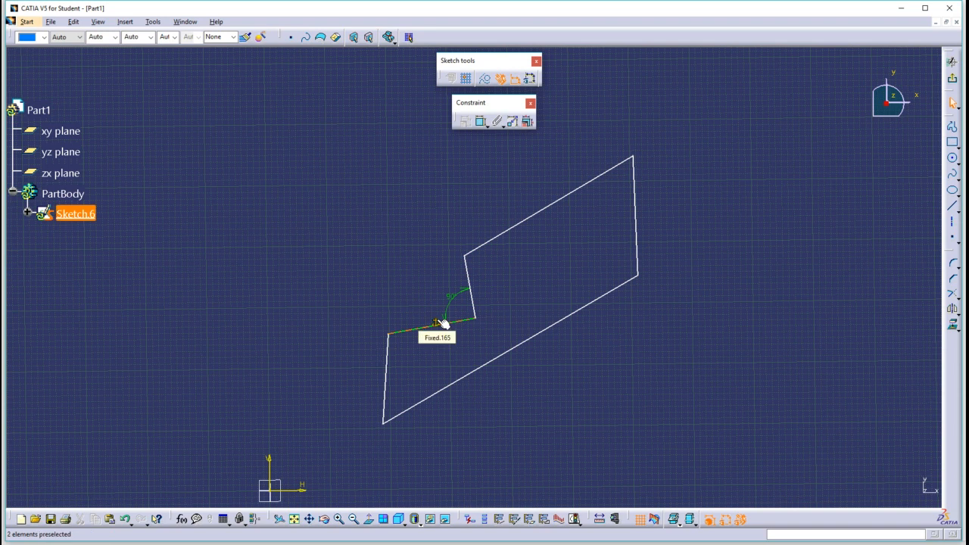
left_click(439, 323)
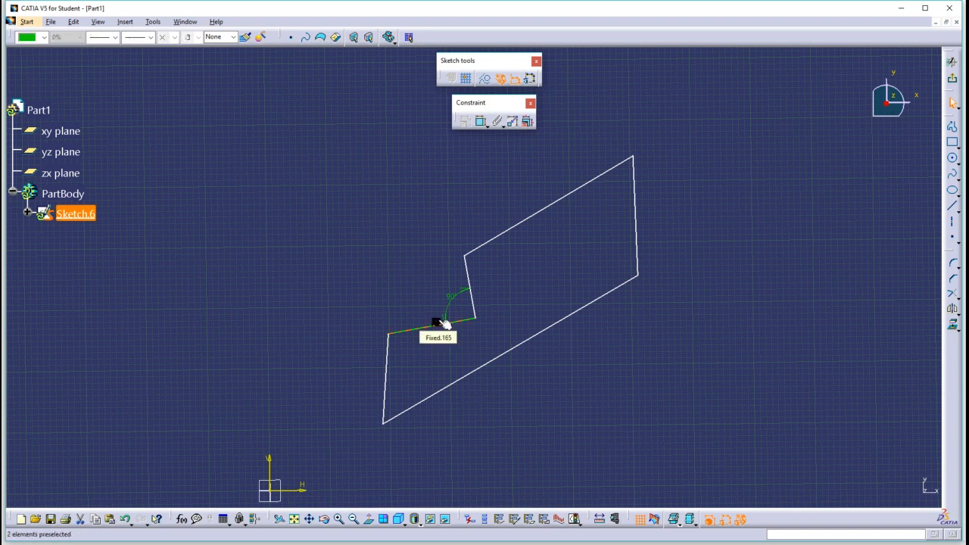
key("Delete")
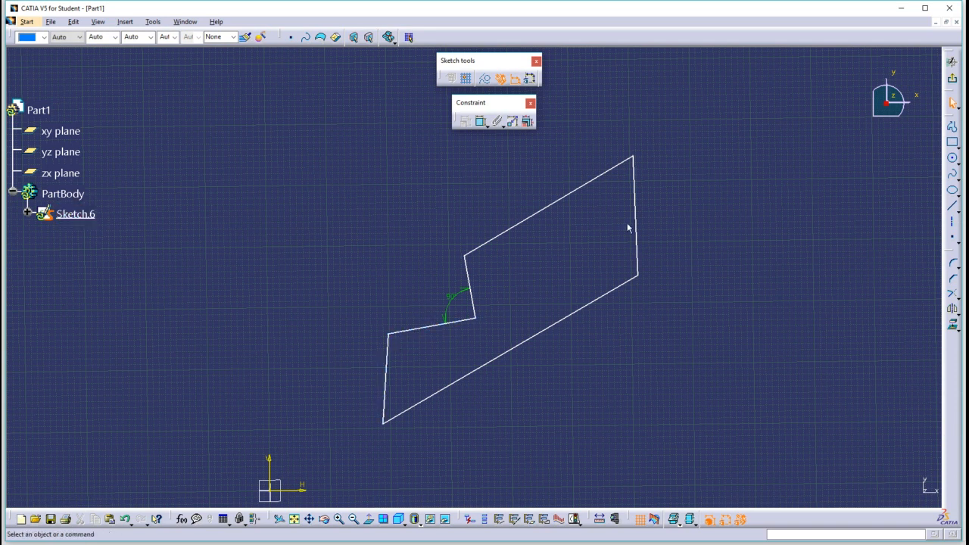
- Pull the profile's lower-right corner far outward, and delete the whole profile together with its angle constraint
mouse_move(641, 278)
left_mouse_down()
mouse_move(652, 342)
mouse_move(613, 277)
mouse_move(648, 351)
left_mouse_up()
mouse_move(749, 373)
left_mouse_down()
mouse_move(781, 331)
mouse_move(772, 299)
mouse_move(780, 304)
left_mouse_up()
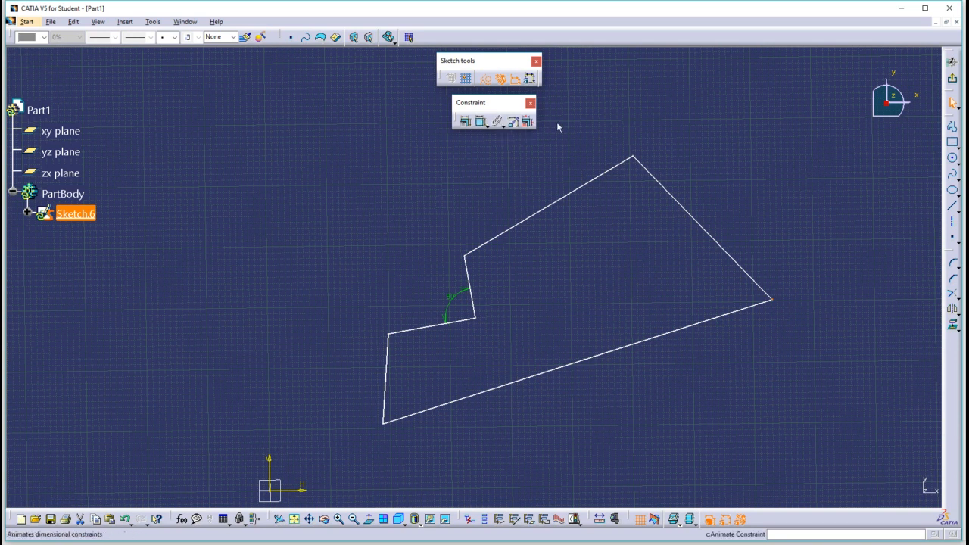
mouse_move(832, 148)
left_mouse_down()
mouse_move(265, 508)
mouse_move(342, 448)
left_mouse_up()
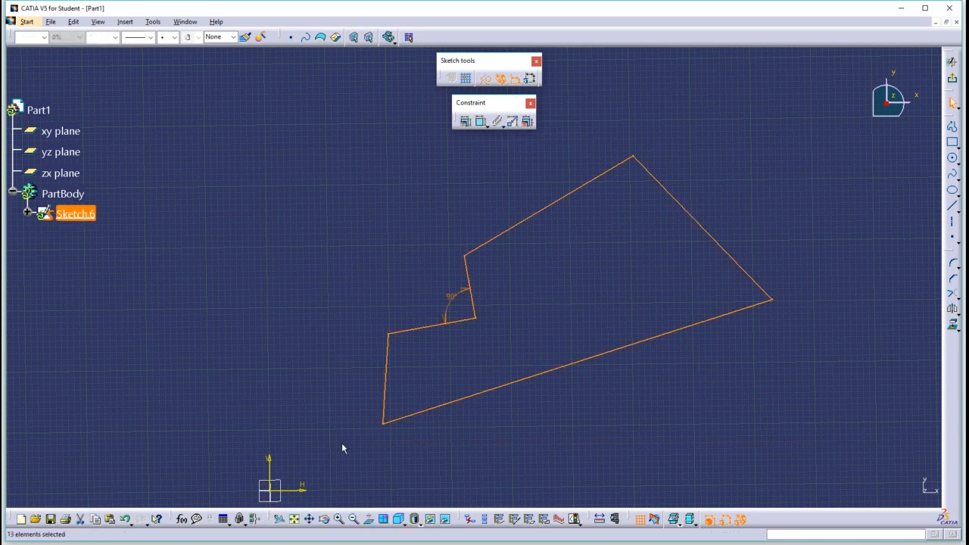
key("Delete")
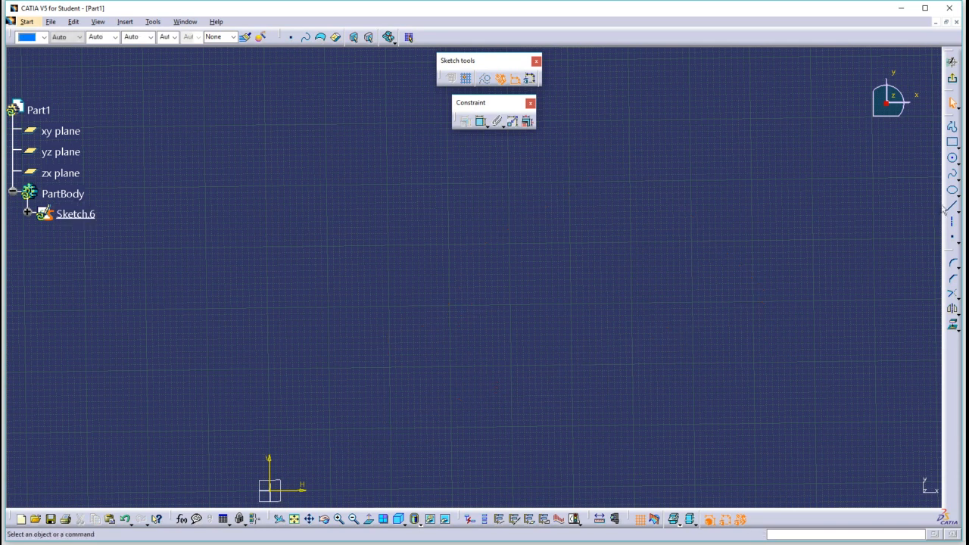
- Sketch a single line rising to the right at about 53° above and to the right of the origin
left_click(952, 207)
left_click(428, 355)
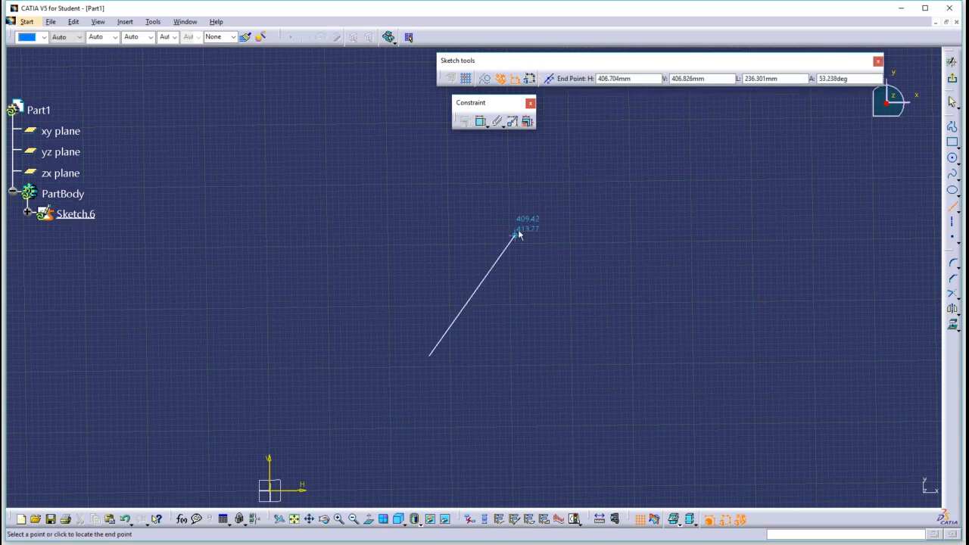
left_click(523, 228)
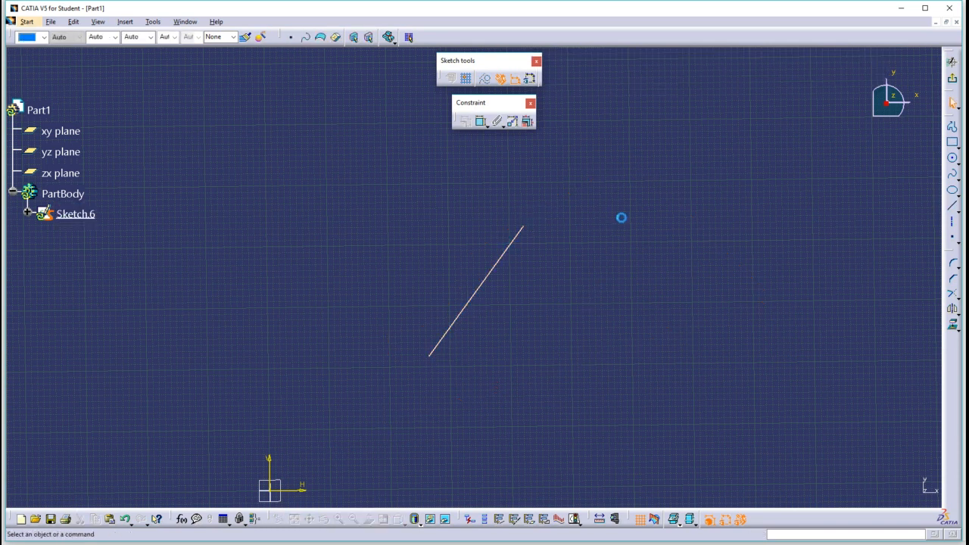
- Sketch a circle with a radius of about 38.6 mm beside the slanted line, on the side away from the origin
left_click(953, 159)
left_click(583, 305)
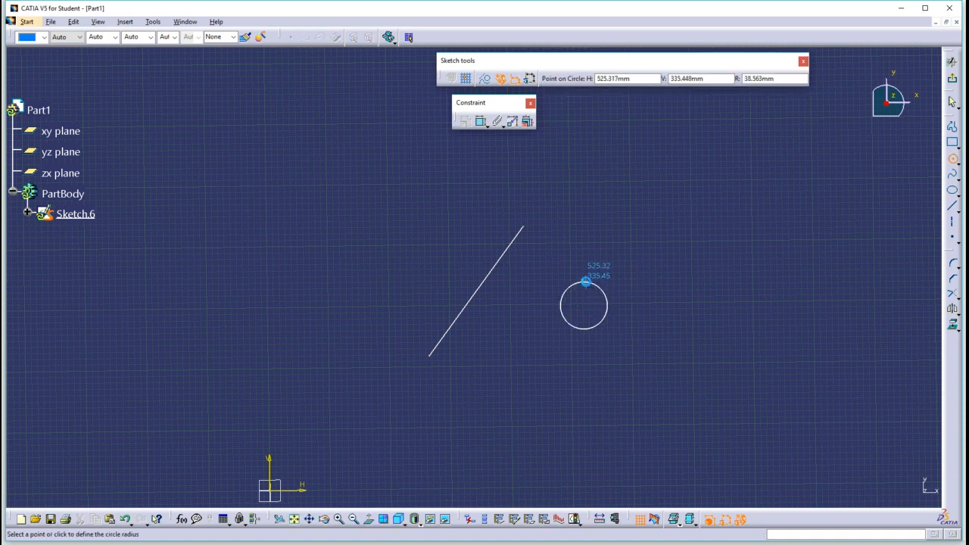
left_click(586, 282)
- Shift the circle slightly and pull both endpoints of the line separately toward it to test their free movement
mouse_move(588, 311)
left_mouse_down()
mouse_move(512, 300)
mouse_move(583, 300)
left_mouse_up()
left_click_drag(524, 230, 556, 231)
left_click_drag(430, 357, 493, 343)
left_click(673, 245)
- Fix together the whole line and circle, including their points, as one rigid set
left_click_drag(667, 177, 424, 408)
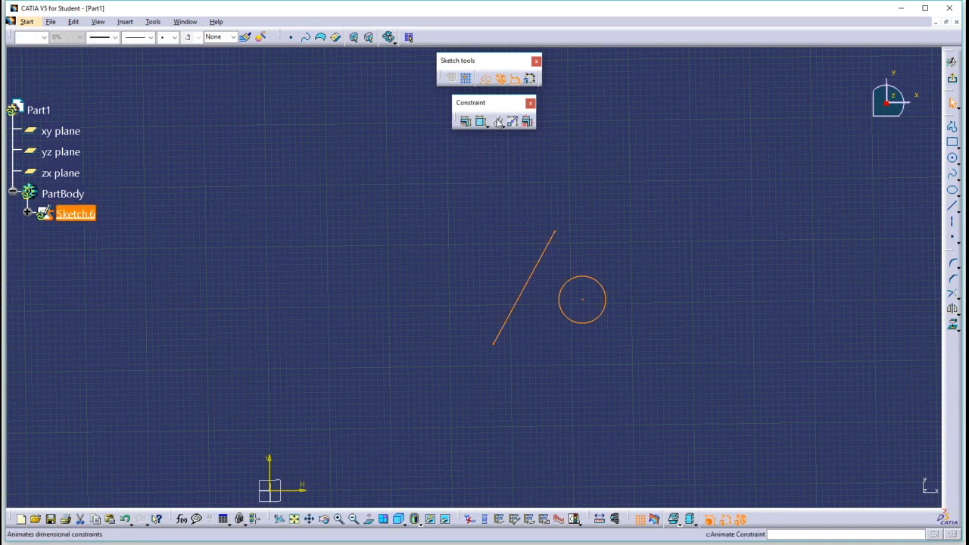
left_click(498, 122)
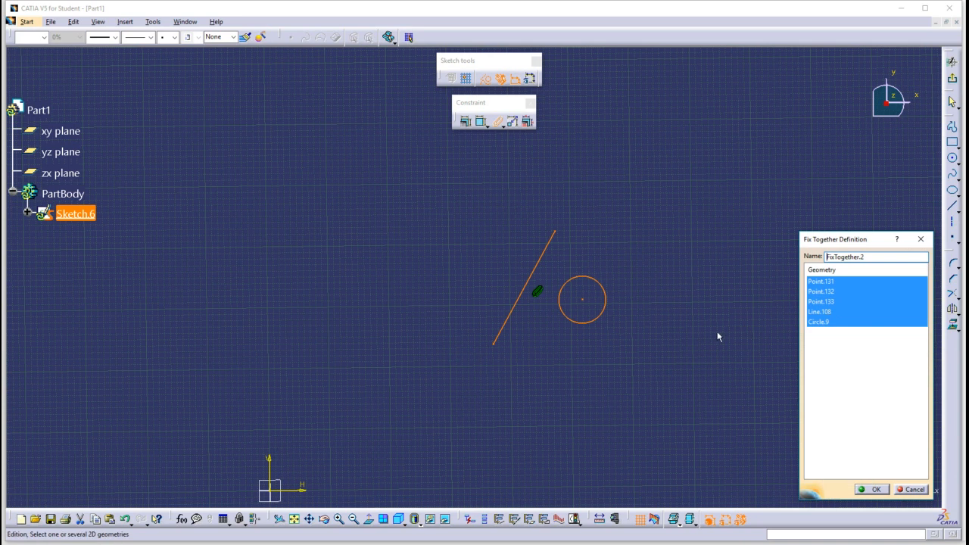
left_click(875, 490)
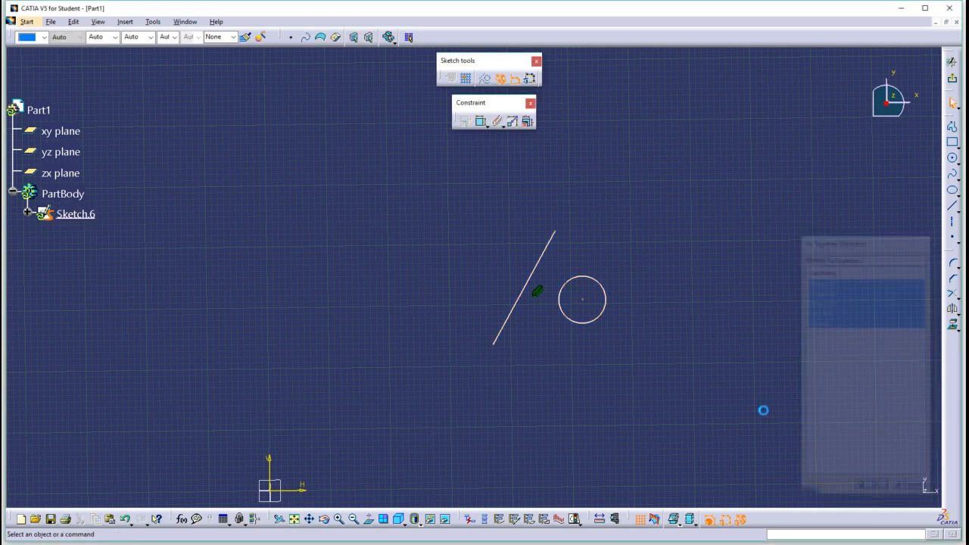
- Test the rigid set by moving it from the line's endpoint, the line and the circle
left_click(542, 253)
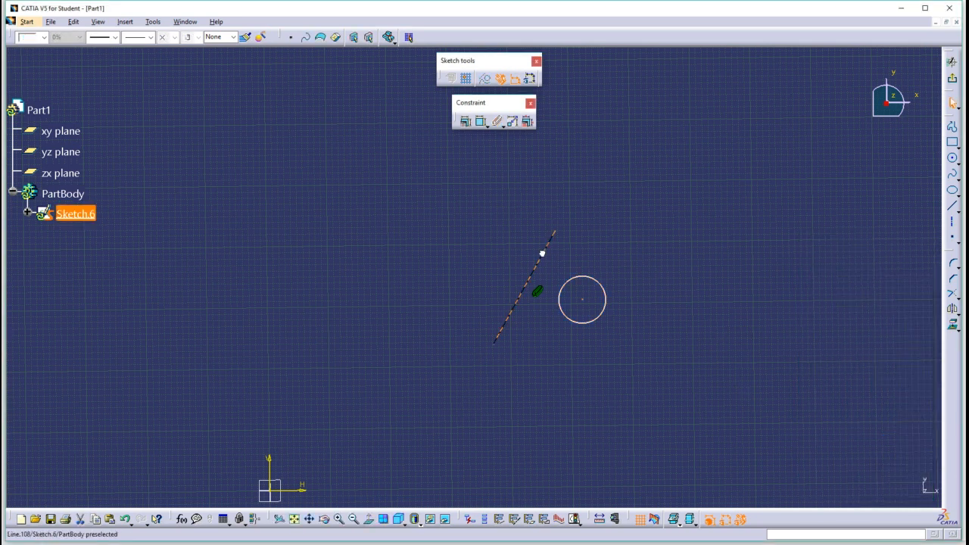
mouse_move(556, 231)
left_mouse_down()
mouse_move(579, 190)
mouse_move(554, 240)
mouse_move(564, 217)
left_mouse_up()
left_click_drag(505, 328, 526, 356)
left_click_drag(619, 293, 561, 279)
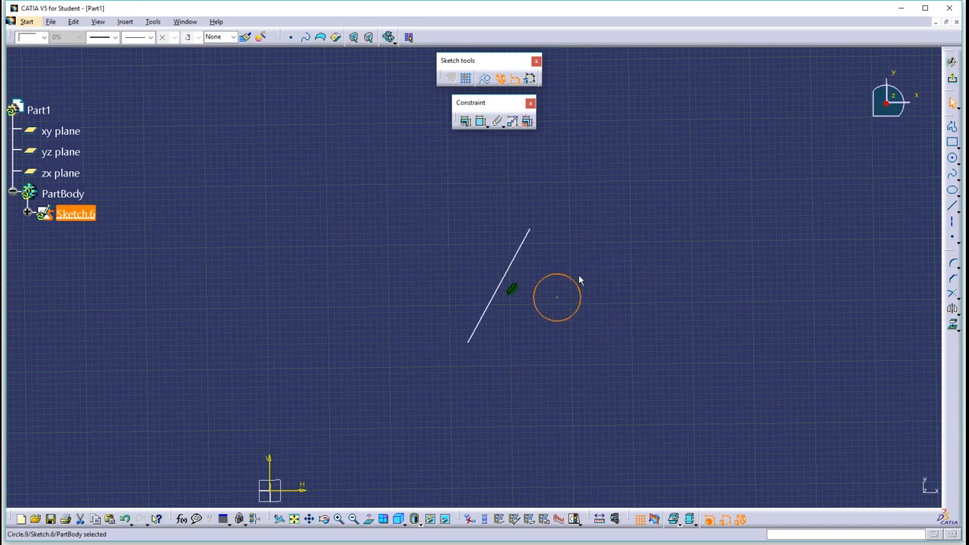
left_click(602, 279)
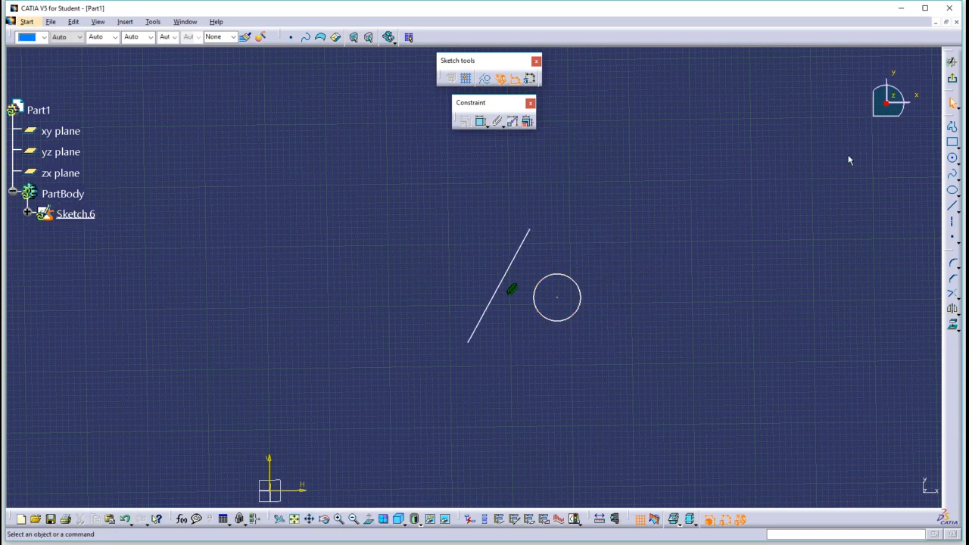
- Add a radius dimension to the circle in the rigid set and delete it again
left_click(481, 123)
left_click(583, 286)
left_click(622, 250)
left_click(627, 249)
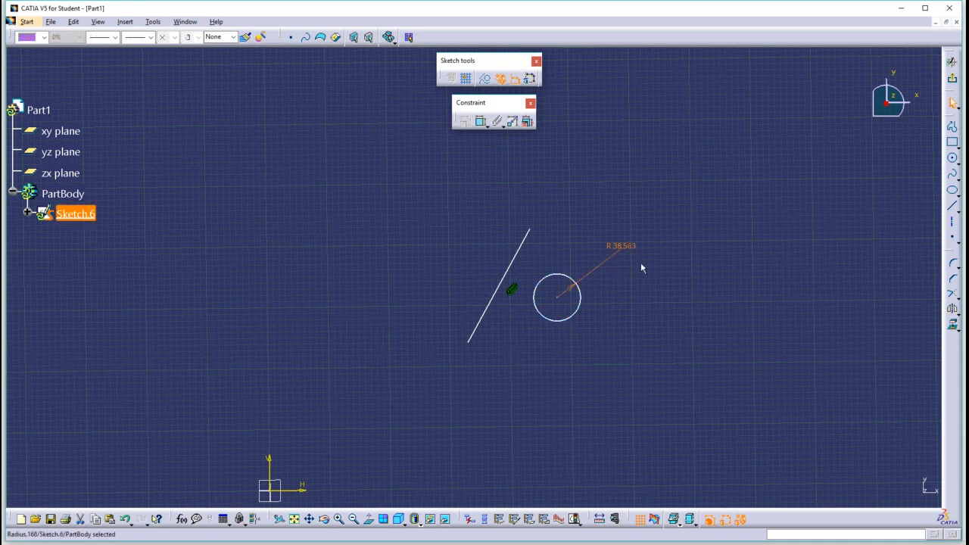
key("Delete")
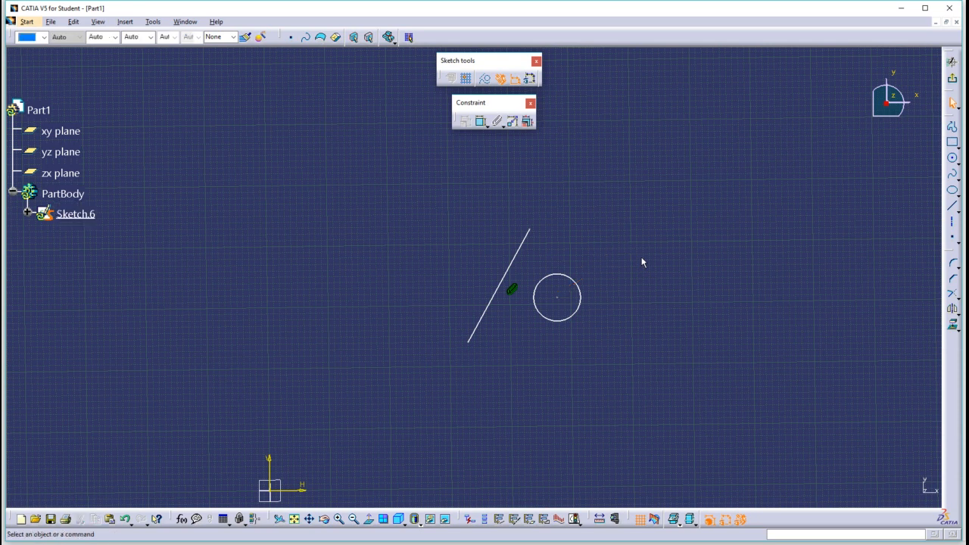
- Add a length dimension to the line in the rigid set and delete it again
left_click(481, 122)
left_click(520, 243)
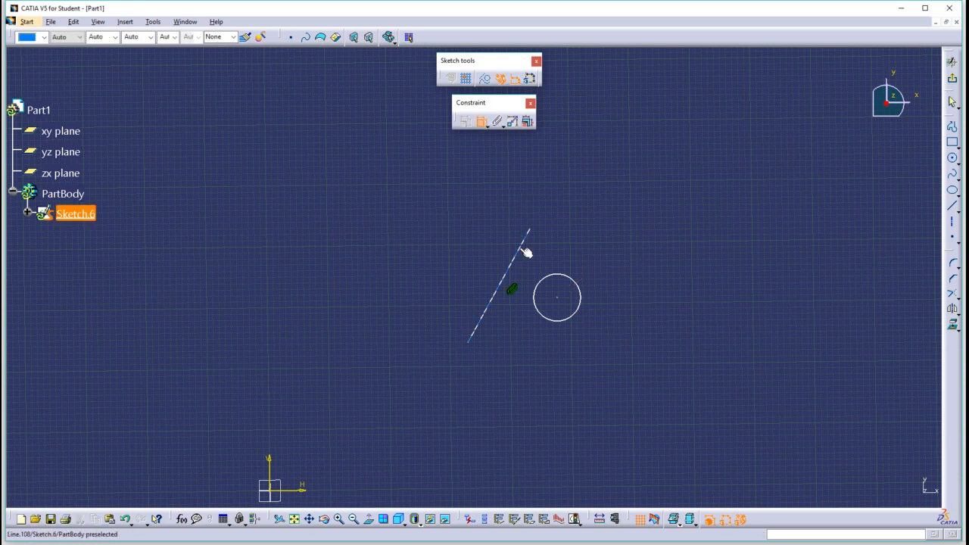
left_click(450, 245)
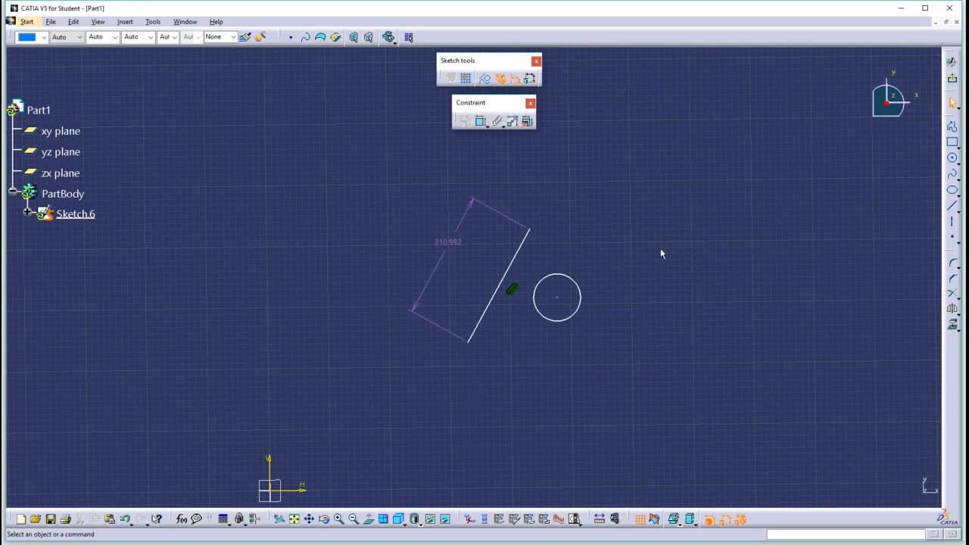
left_click(452, 244)
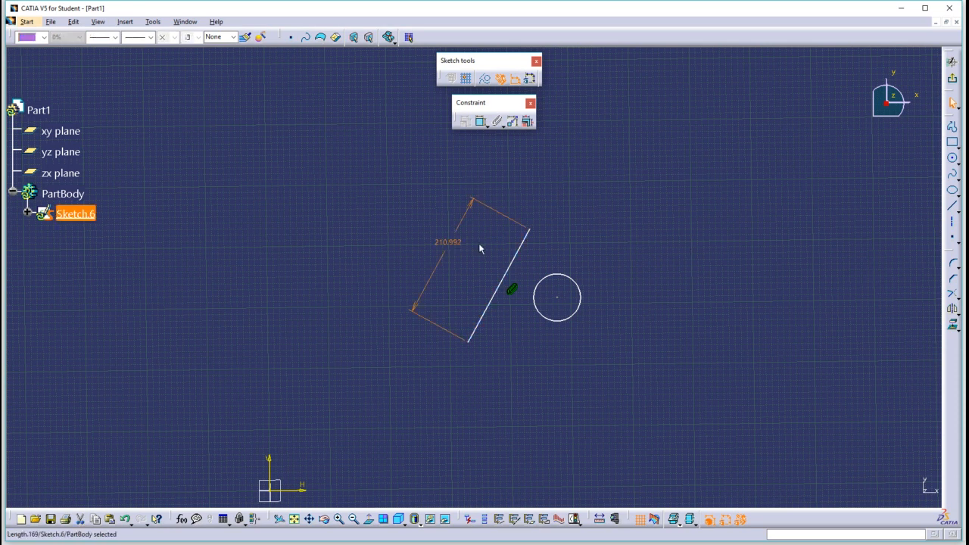
key("Delete")
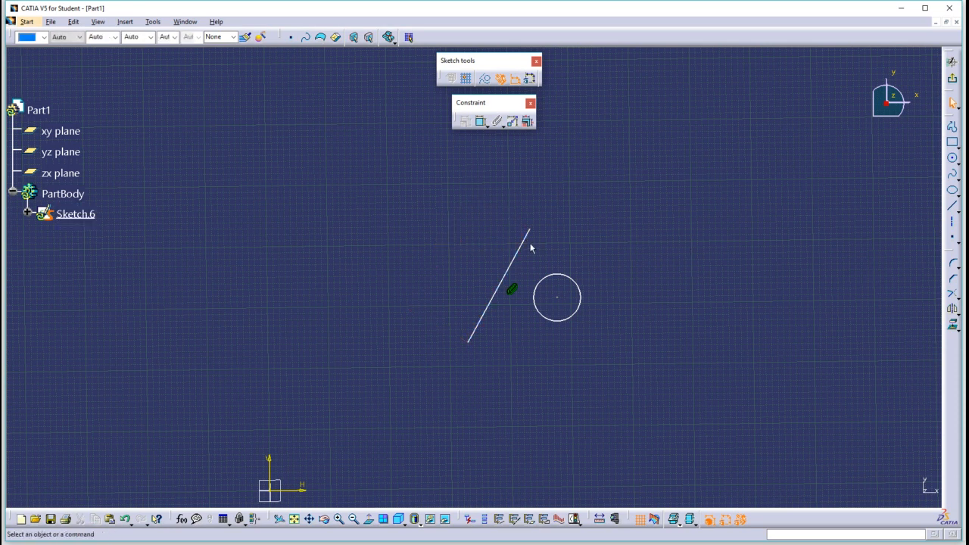
- Move the fixed-together line and circle closer to the sketch origin
mouse_move(476, 295)
middle_mouse_down()
mouse_move(573, 169)
mouse_move(580, 145)
middle_mouse_up()
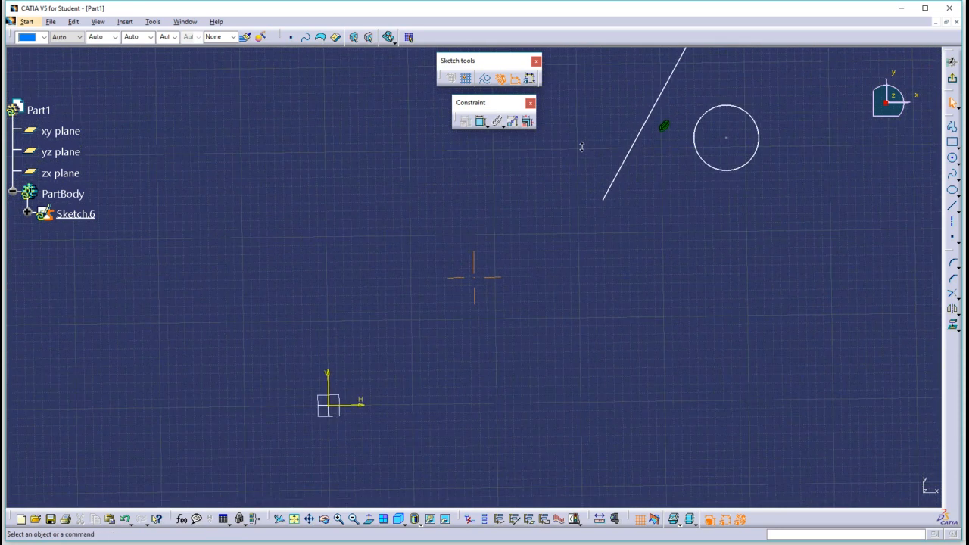
mouse_move(613, 171)
left_mouse_down()
mouse_move(622, 179)
mouse_move(504, 281)
mouse_move(404, 335)
mouse_move(394, 321)
left_mouse_up()
left_click(452, 383)
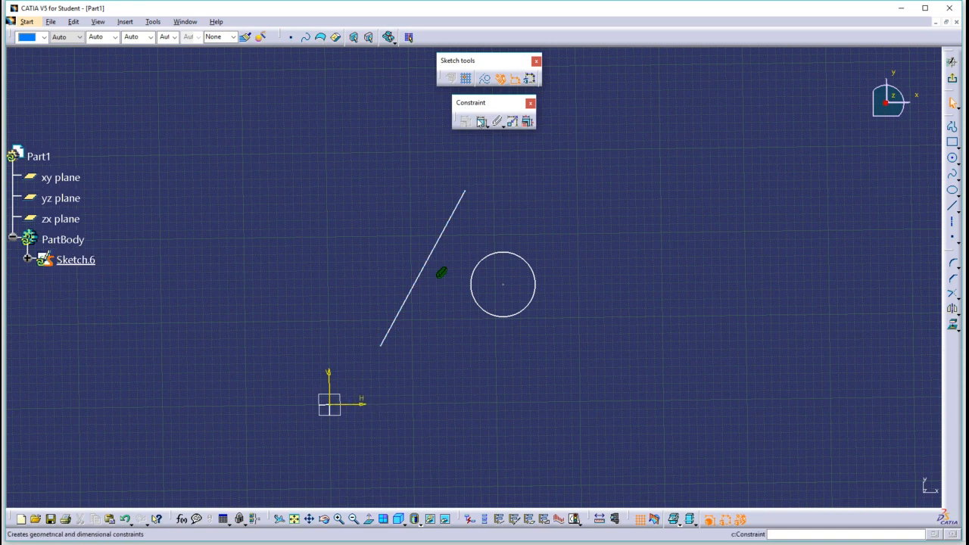
- Constrain the angle between the line and the horizontal axis to 20 degrees
left_click(480, 121)
left_click(416, 286)
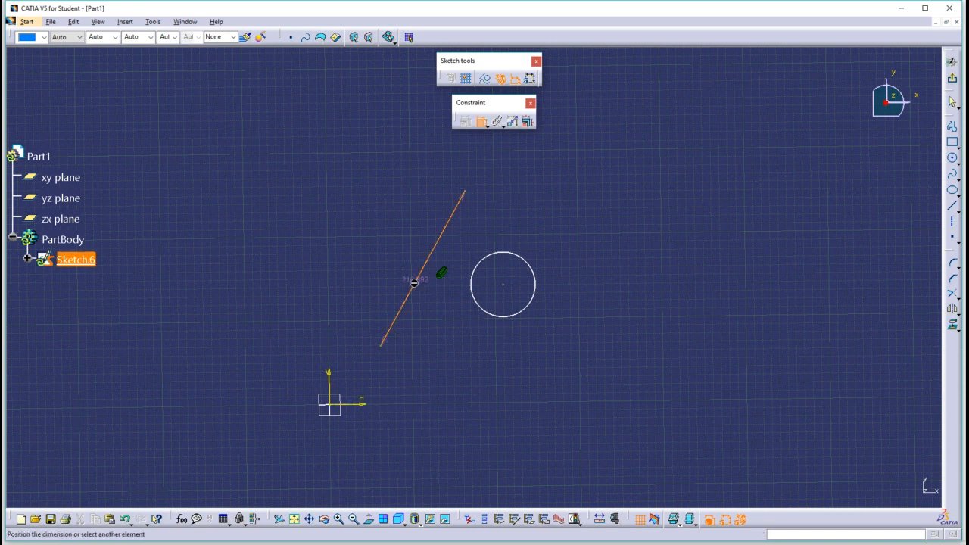
left_click(358, 404)
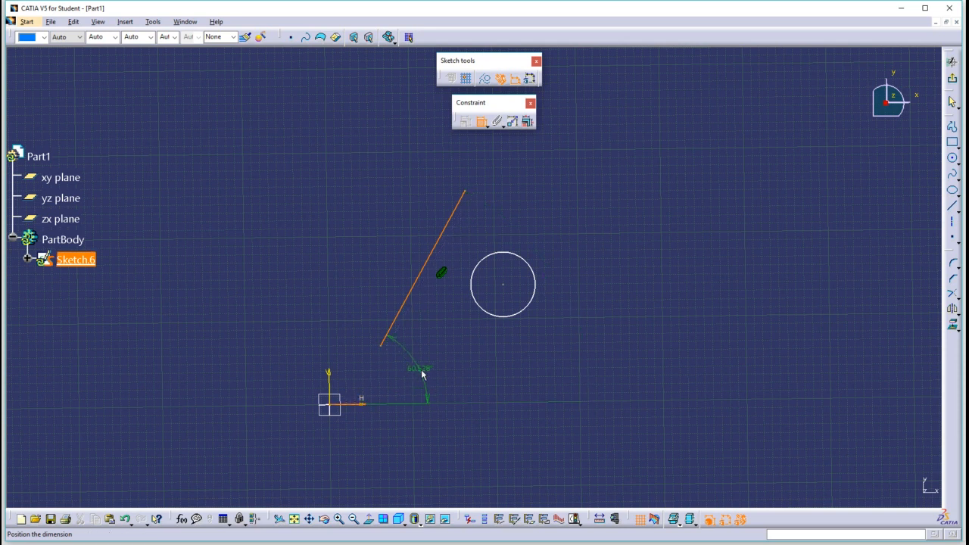
left_click(436, 367)
double_click(437, 359)
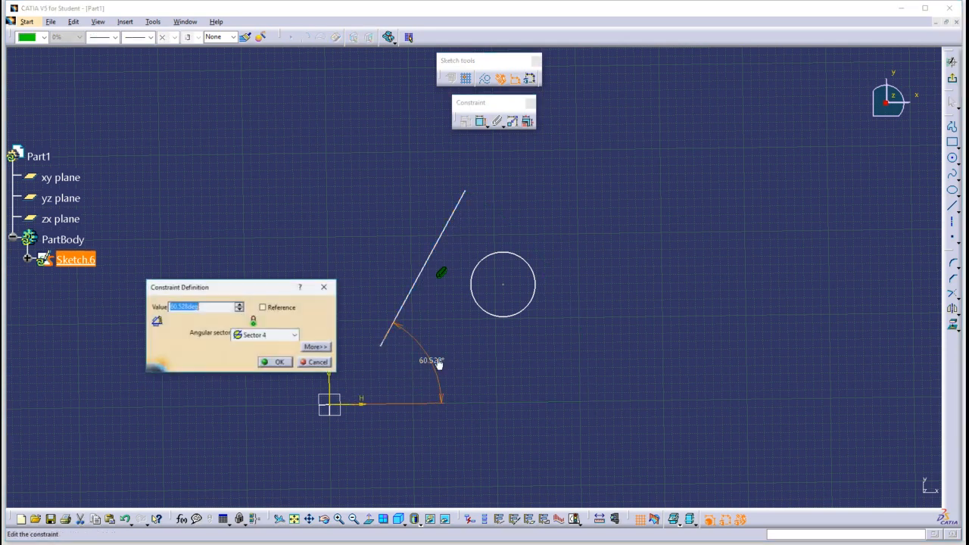
type("20")
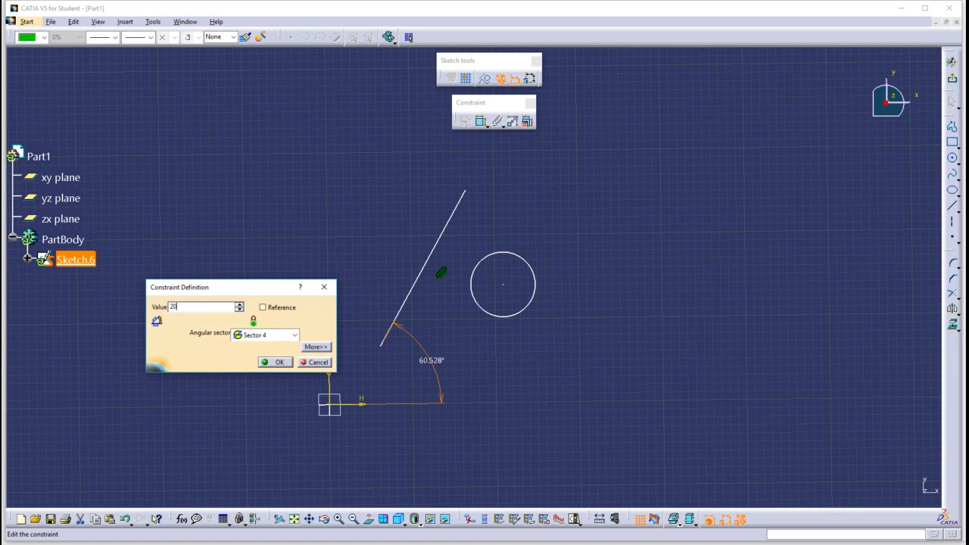
key("Return")
- Move the tilted line and its attached circle back above the horizontal axis, to the right of the origin
mouse_move(523, 270)
middle_mouse_down()
mouse_move(527, 165)
mouse_move(537, 225)
middle_mouse_up()
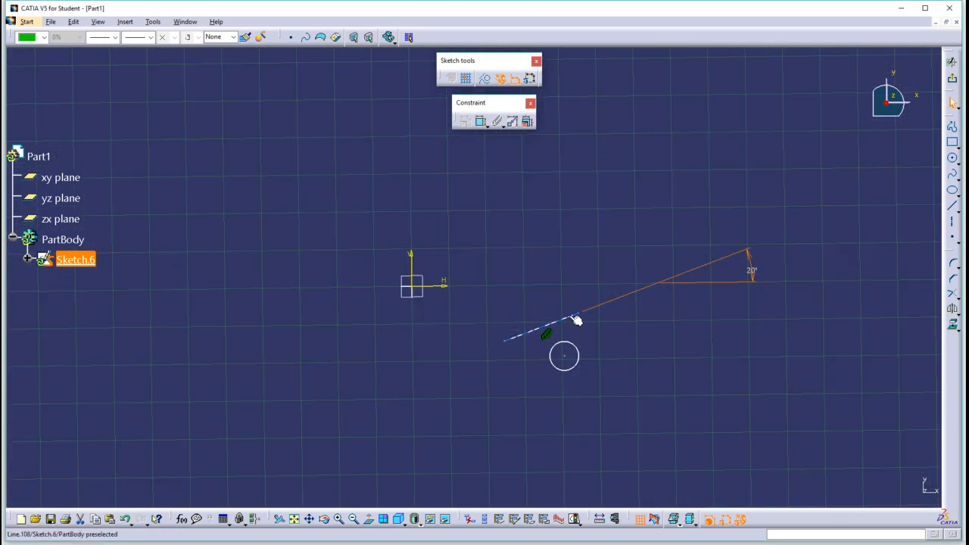
left_click_drag(579, 315, 493, 227)
mouse_move(487, 247)
middle_mouse_down()
mouse_move(460, 296)
mouse_move(461, 219)
mouse_move(541, 324)
mouse_move(666, 222)
mouse_move(668, 246)
middle_mouse_up()
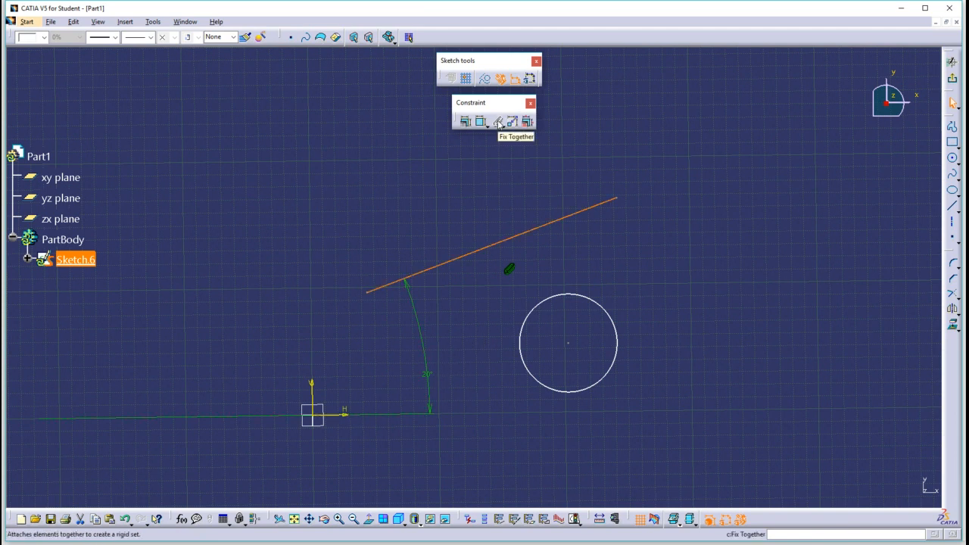
- Delete the 20° angle constraint between the line and the horizontal axis
left_click(442, 385)
left_click(427, 380)
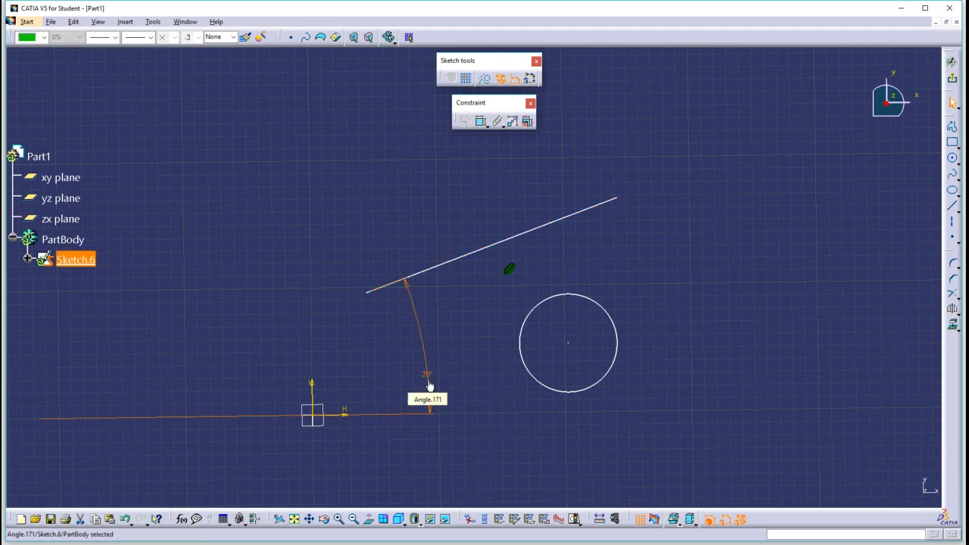
key("Delete")
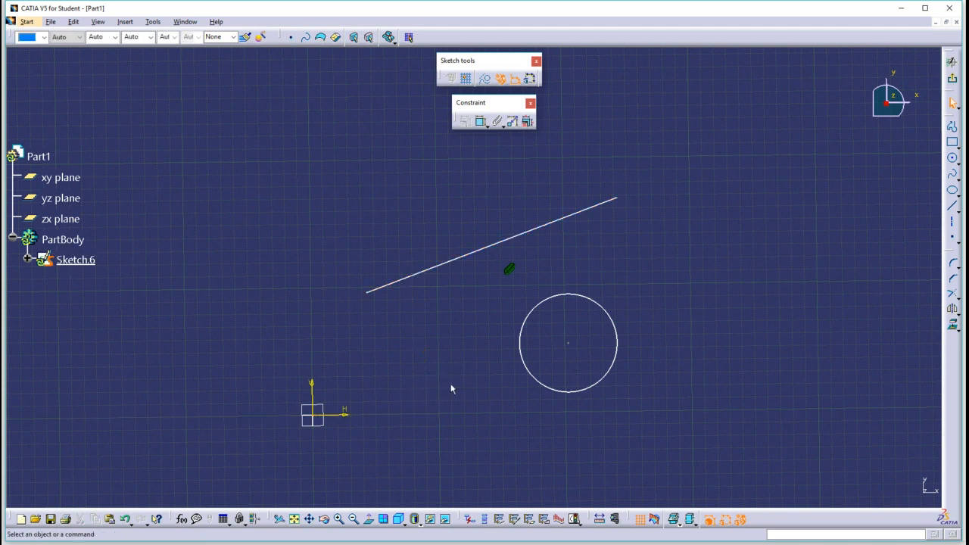
- Apply a Fix constraint to the line of the rigid set
left_click(490, 252)
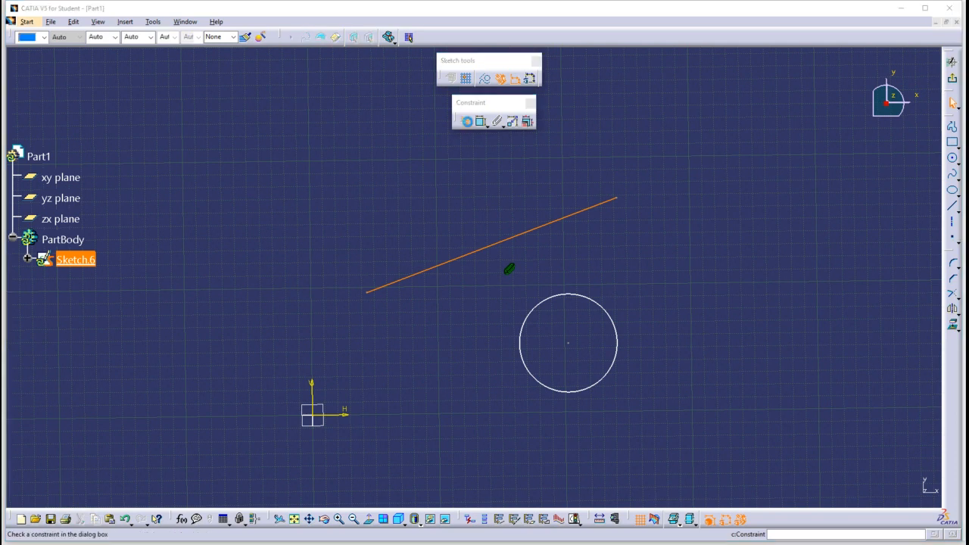
left_click(466, 121)
left_click(222, 224)
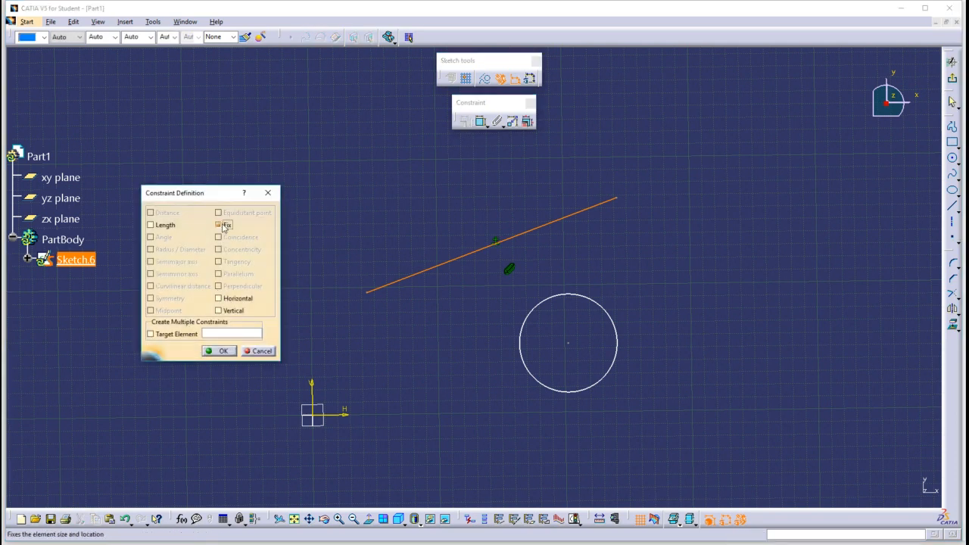
left_click(223, 351)
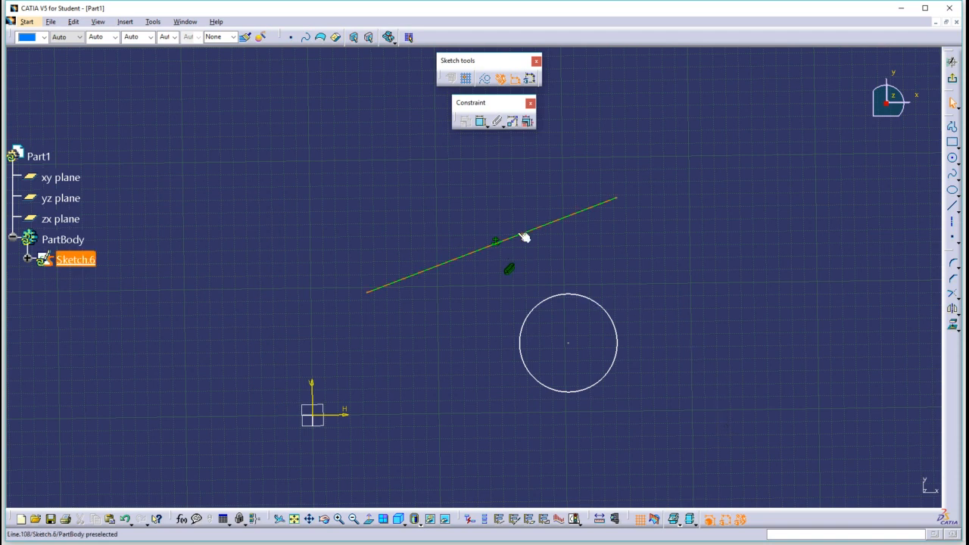
- Try to move the fixed line and the circle attached to it
left_click_drag(517, 236, 630, 239)
left_click_drag(688, 262, 582, 277)
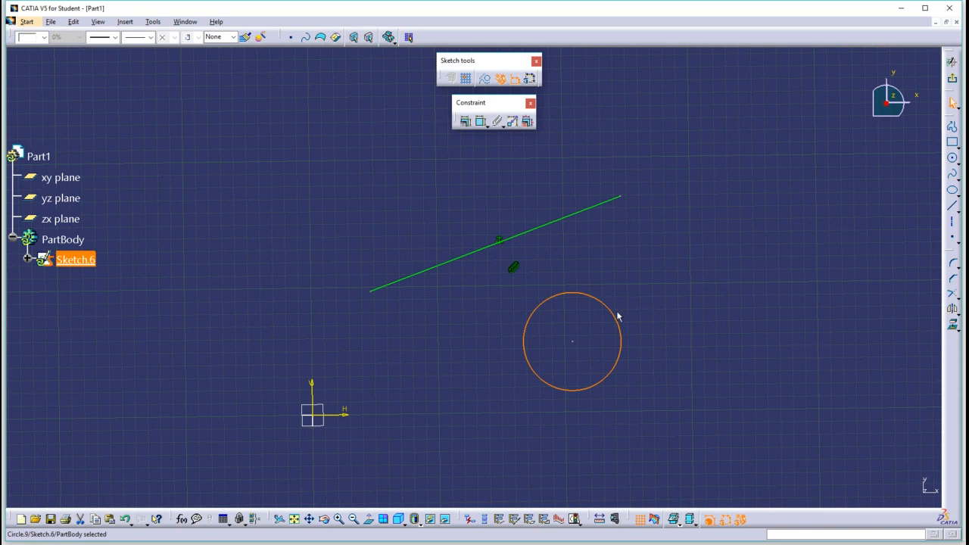
left_click(565, 296)
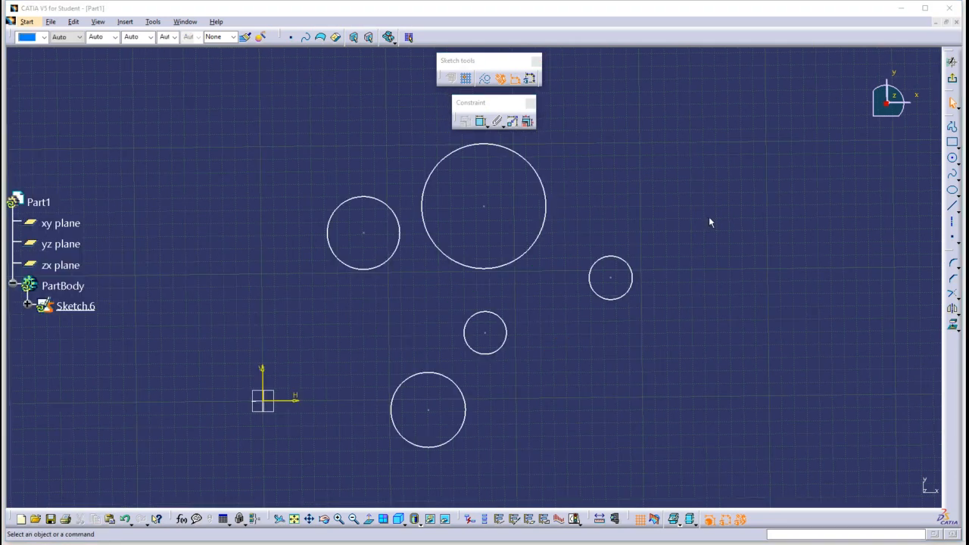
- Sketch the first four alternating vertical and horizontal lines of a stepped profile in the empty area above and right of the circles
mouse_move(705, 231)
middle_mouse_down()
mouse_move(695, 244)
mouse_move(650, 242)
middle_mouse_up()
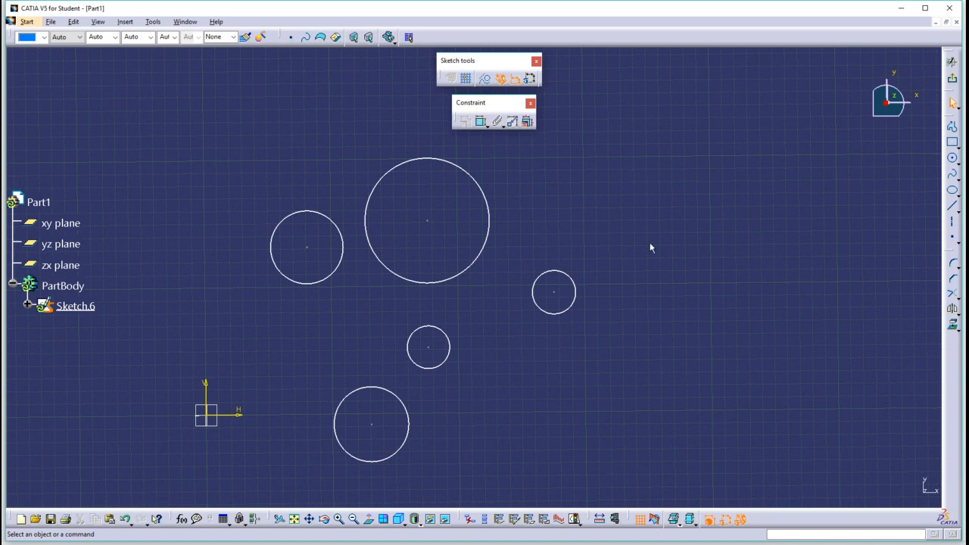
left_click(953, 129)
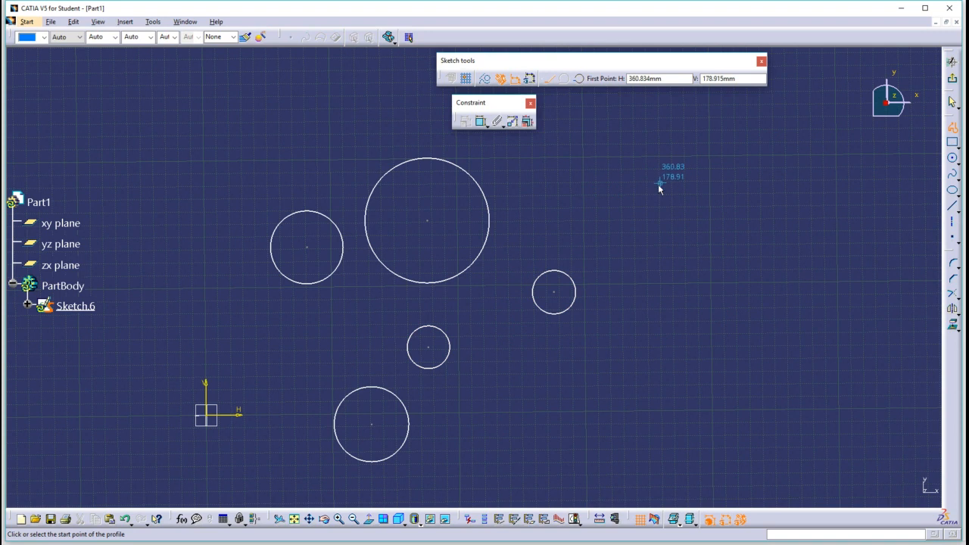
scroll(614, 173, "down", 2)
middle_click_drag(614, 173, 483, 368)
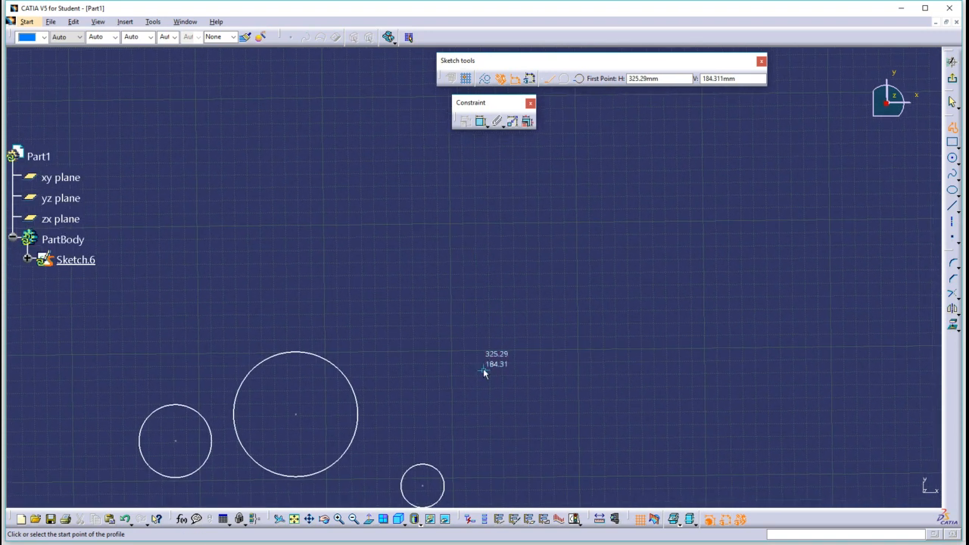
left_click(632, 243)
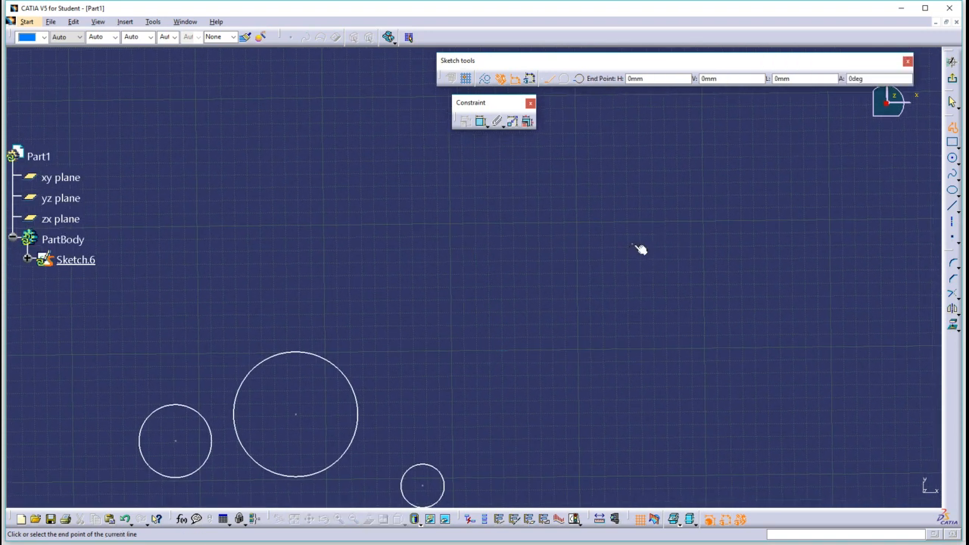
left_click(630, 177)
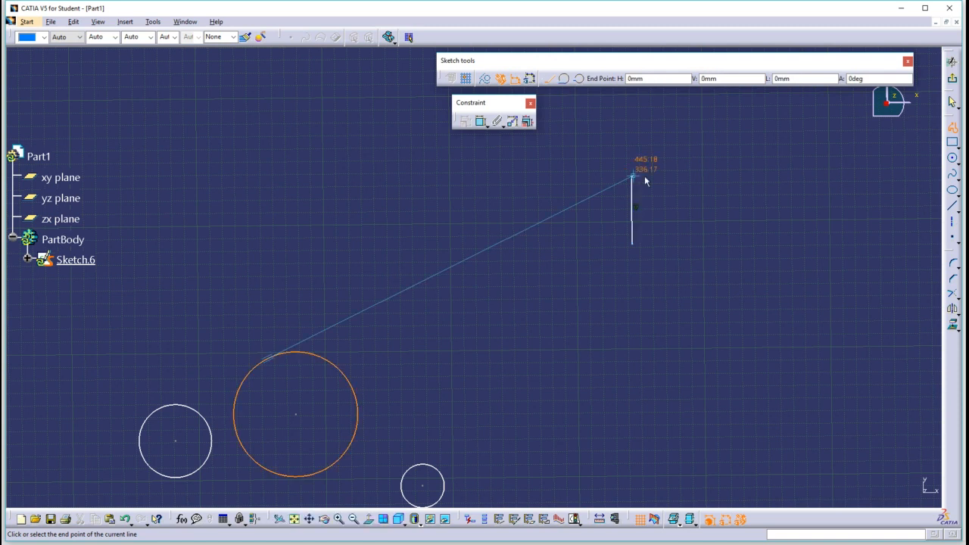
left_click(702, 175)
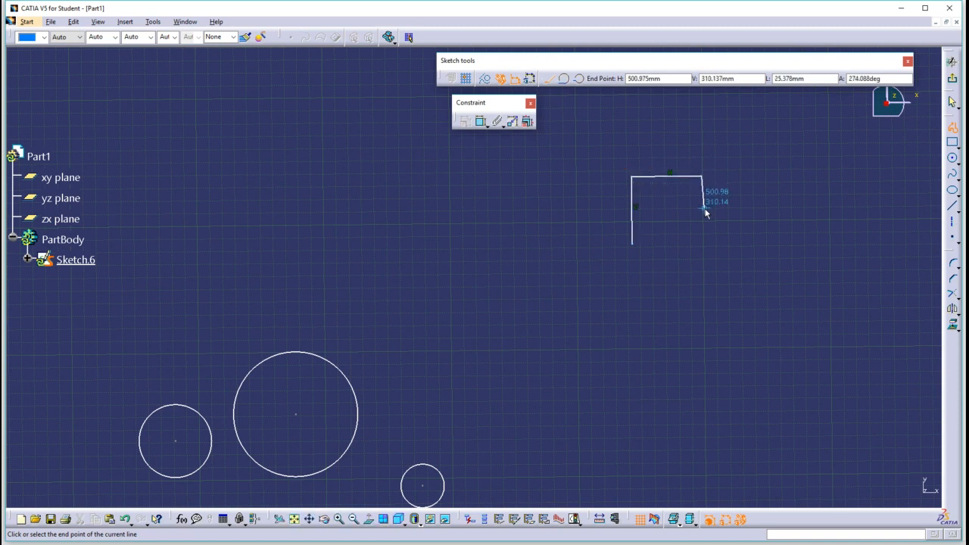
left_click(703, 211)
left_click(738, 211)
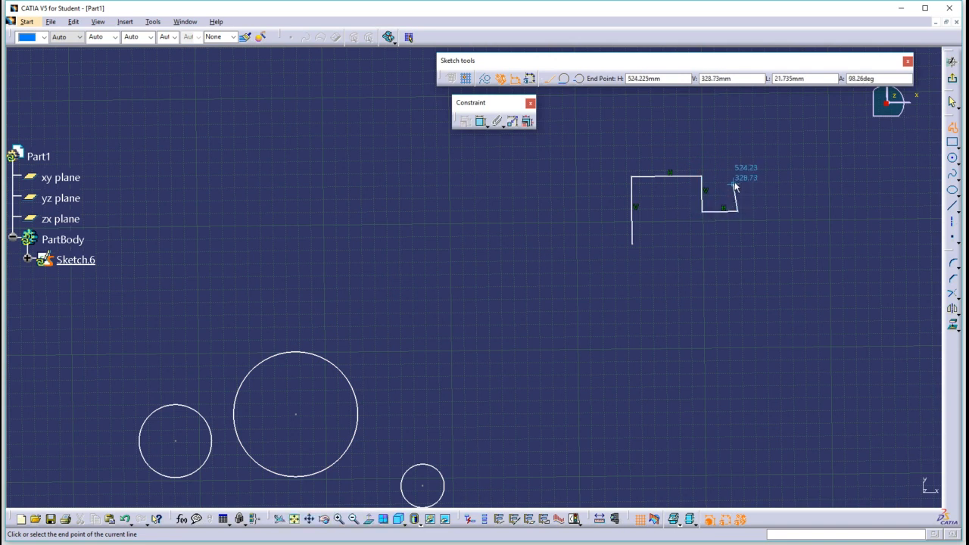
- Continue the profile up to the level of its first top edge, adding a shorter top edge, a drop and a horizontal end line
mouse_move(742, 180)
middle_mouse_down()
mouse_move(659, 238)
mouse_move(443, 317)
mouse_move(485, 272)
mouse_move(512, 152)
middle_mouse_up()
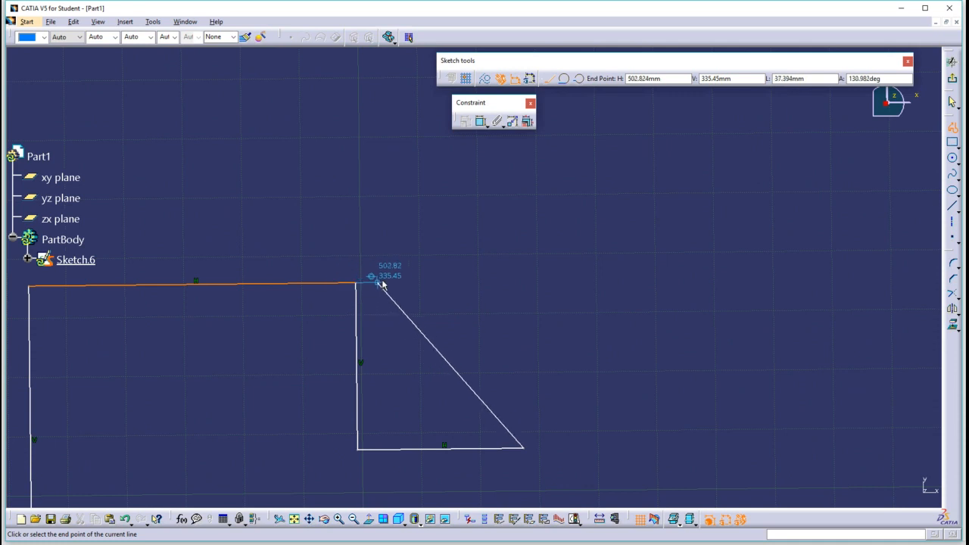
left_click(522, 282)
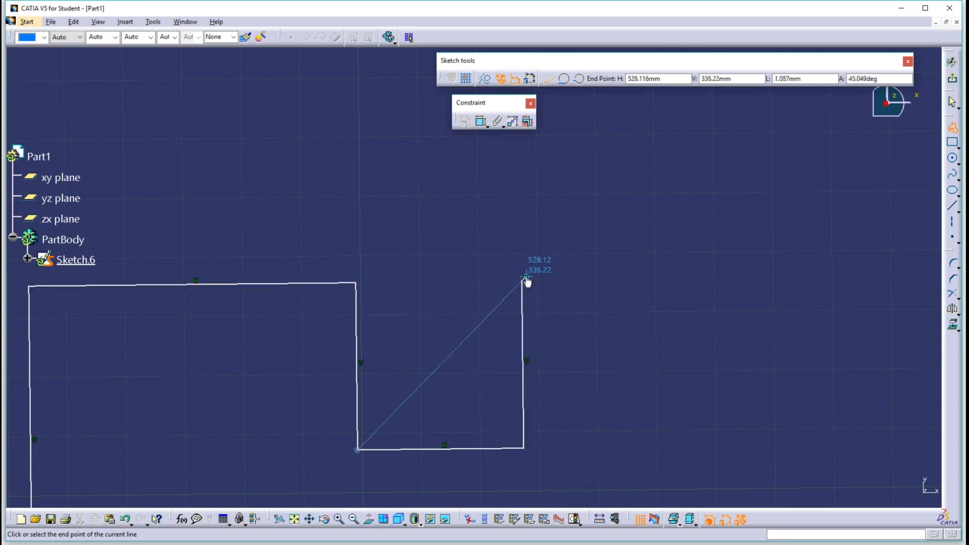
left_click(615, 280)
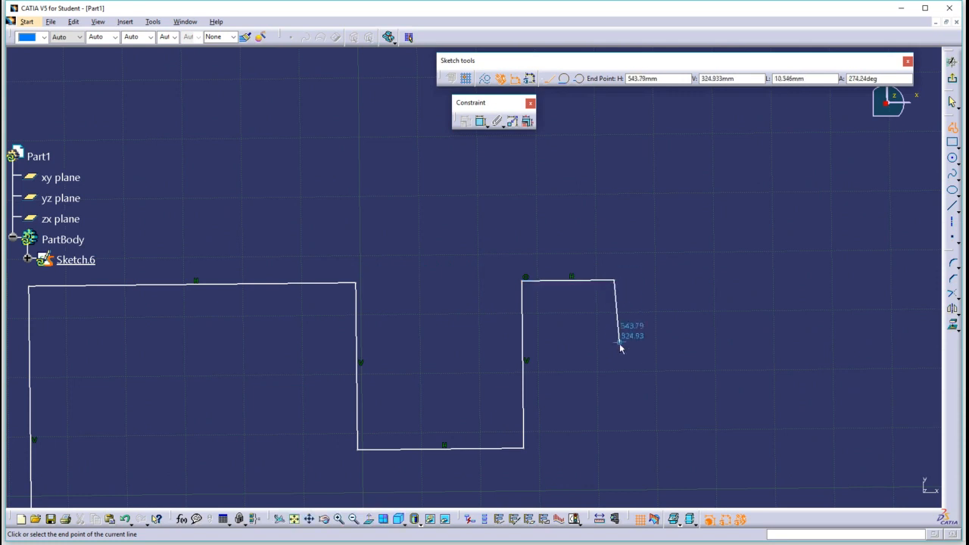
left_click(615, 379)
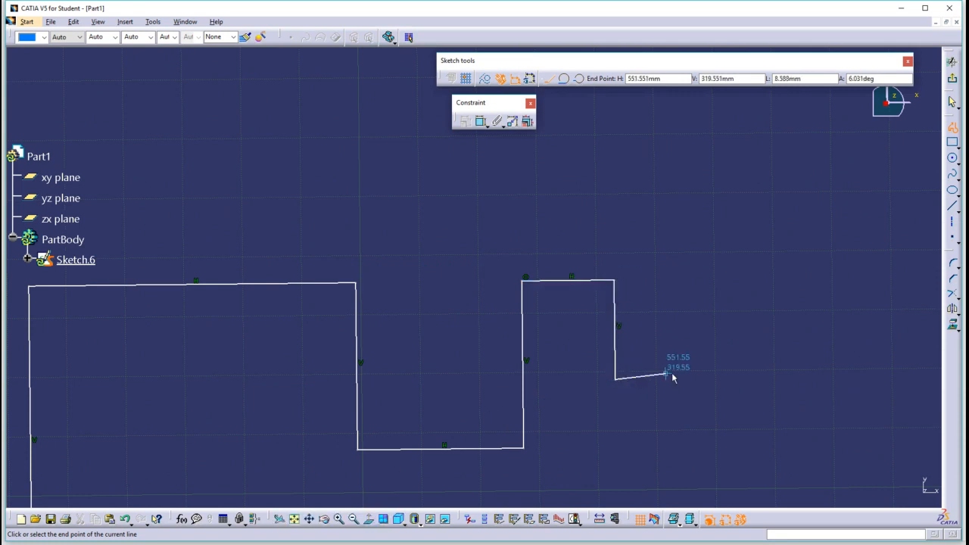
double_click(678, 378)
left_click(679, 347)
- Move the long top edge slightly and delete the coincidence constraint aligning it with the start of the shorter top edge
middle_click_drag(700, 281, 811, 261)
left_click(816, 209)
left_click_drag(348, 237, 364, 225)
mouse_move(588, 229)
middle_mouse_down()
mouse_move(498, 280)
mouse_move(508, 212)
mouse_move(534, 246)
middle_mouse_up()
left_click(634, 223)
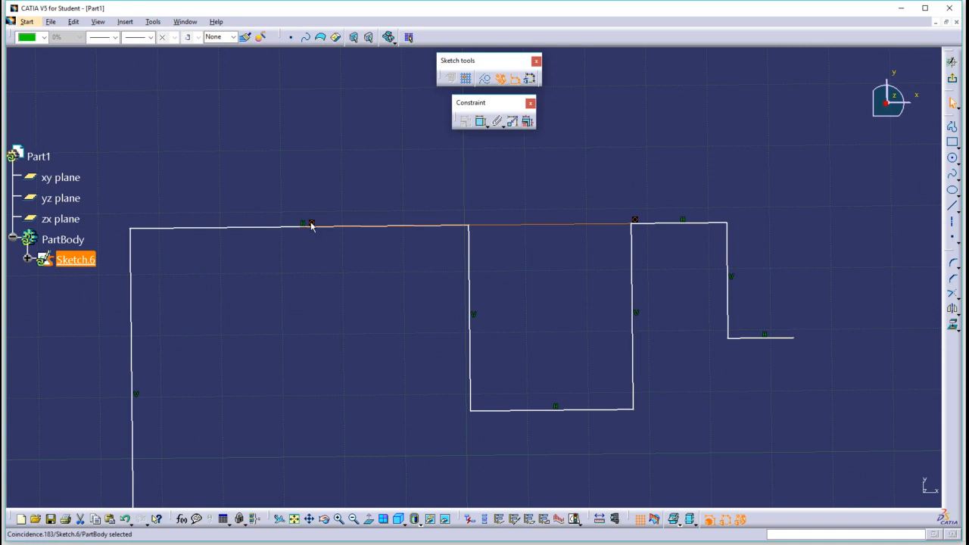
left_click(571, 270)
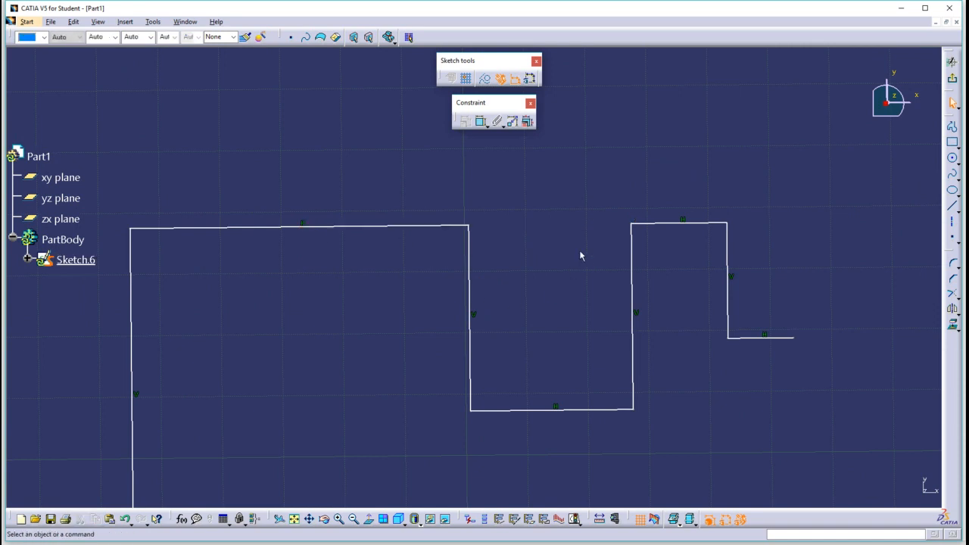
- Move the shorter top edge upwards on its own, and delete the whole stepped profile
left_click_drag(673, 221, 664, 203)
mouse_move(532, 262)
middle_mouse_down()
mouse_move(546, 250)
mouse_move(546, 287)
mouse_move(420, 281)
middle_mouse_up()
left_click_drag(291, 208, 681, 403)
key("Delete")
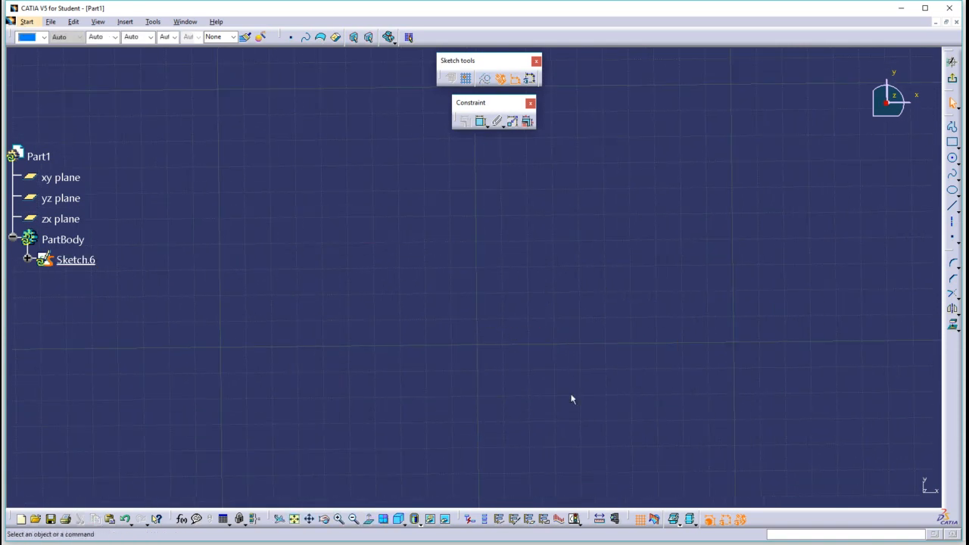
- Sketch a closed six-line profile around the small middle circle, letting automatic constraints tie its edges to the surrounding circles
middle_click_drag(237, 323, 687, 181)
middle_click_drag(692, 194, 683, 275)
mouse_move(393, 401)
middle_mouse_down()
mouse_move(595, 262)
mouse_move(606, 180)
mouse_move(583, 219)
mouse_move(419, 243)
middle_mouse_up()
left_click(952, 126)
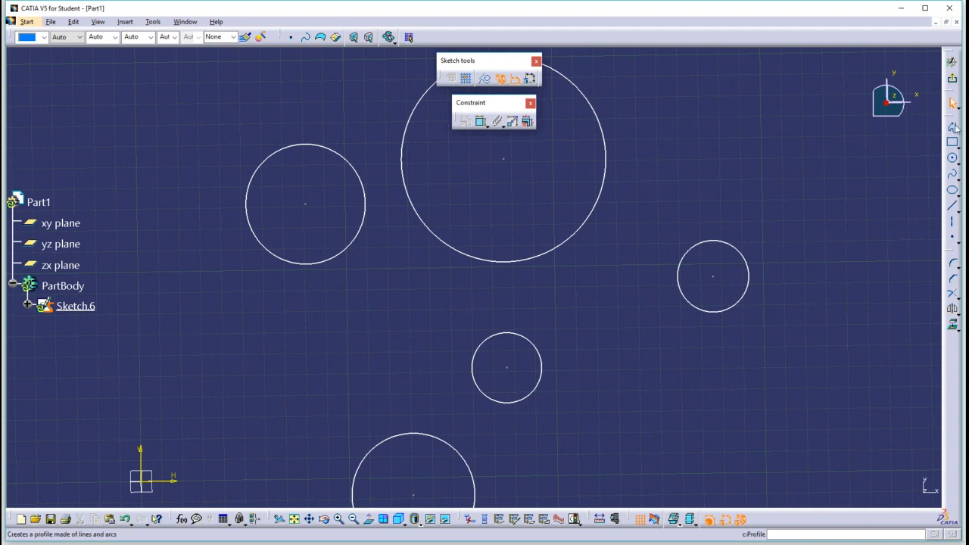
left_click(312, 386)
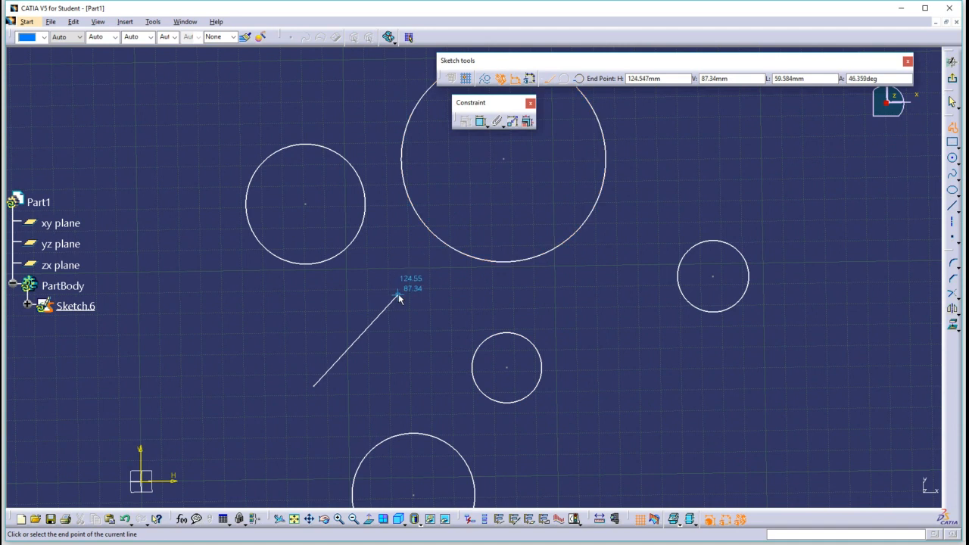
left_click(394, 289)
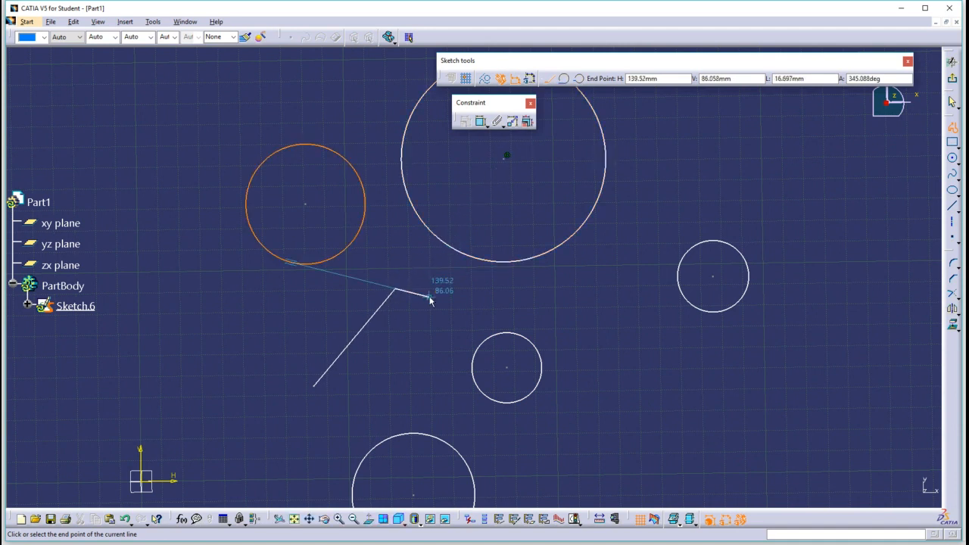
left_click(432, 297)
left_click(550, 273)
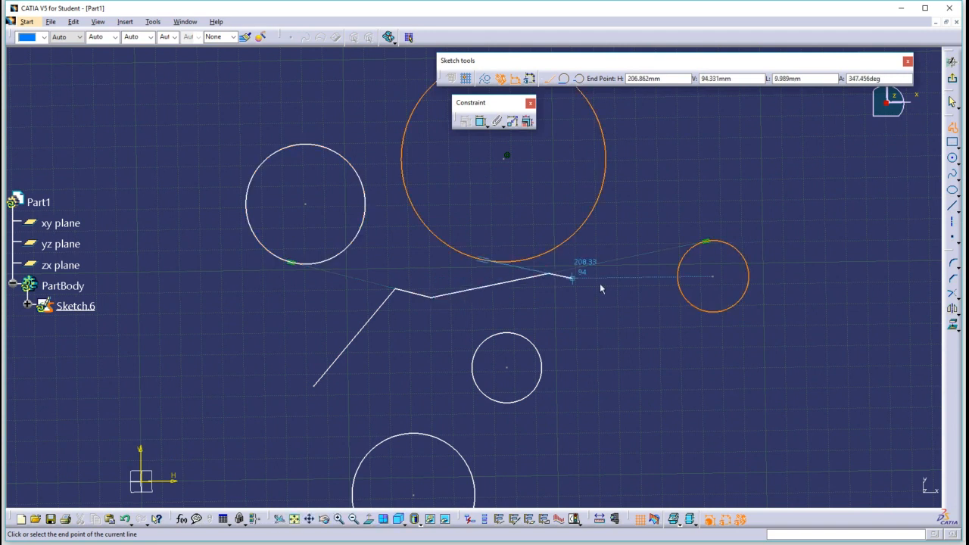
left_click(624, 372)
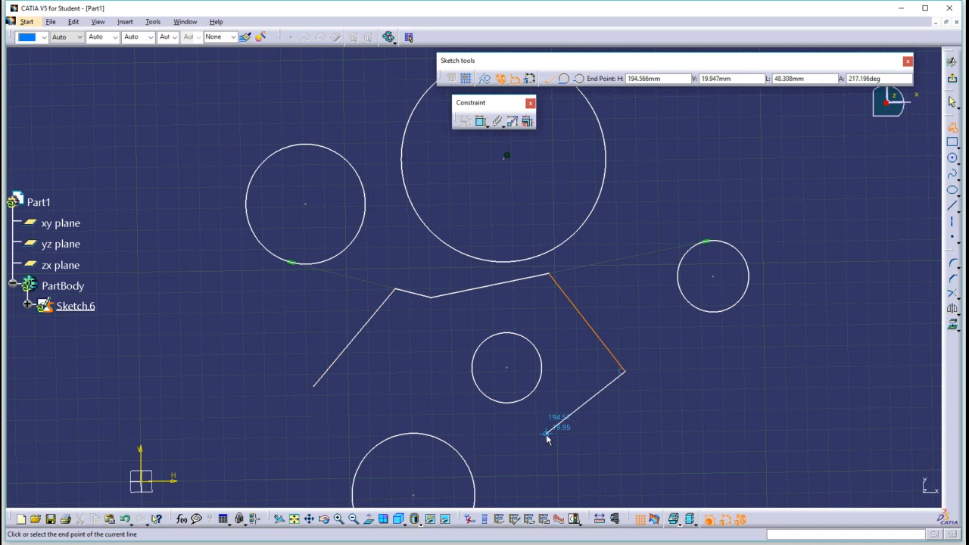
left_click(433, 430)
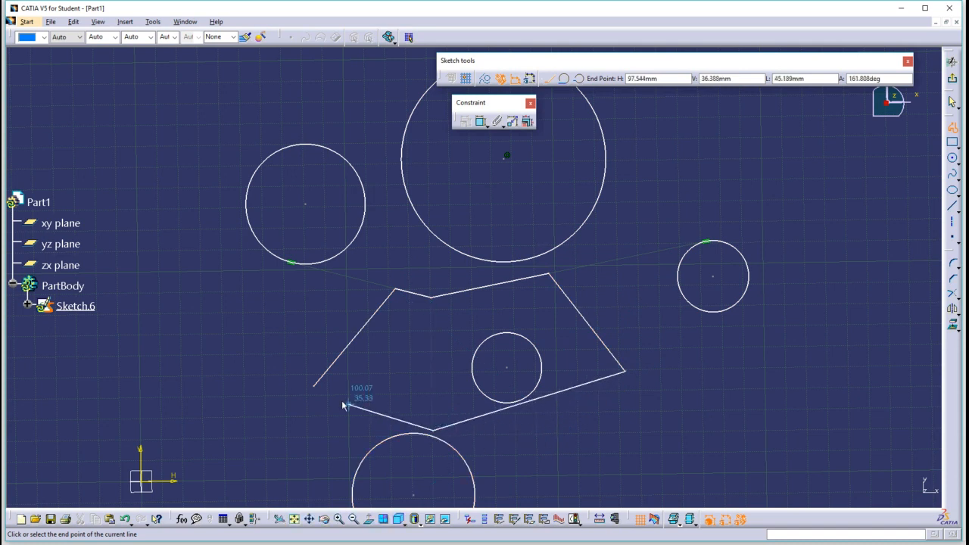
left_click(319, 388)
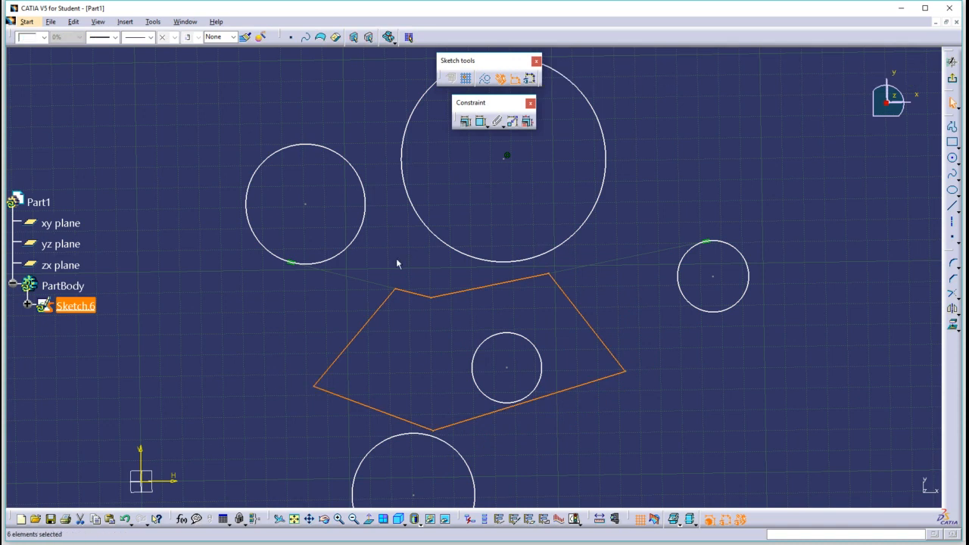
- Move the short upper edge of the closed profile slightly to test the constraints linking it to the circles
left_click(284, 278)
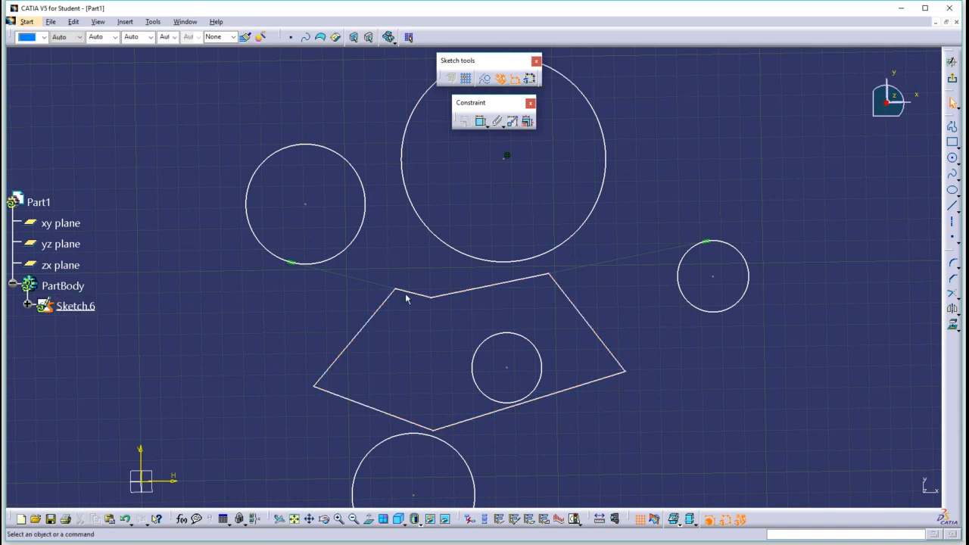
mouse_move(409, 296)
left_mouse_down()
mouse_move(364, 333)
mouse_move(424, 290)
mouse_move(394, 268)
mouse_move(409, 308)
mouse_move(389, 260)
mouse_move(391, 289)
left_mouse_up()
left_click(433, 343)
- Undo the edge move and the creation of the closed six-line profile
key("ctrl+z")
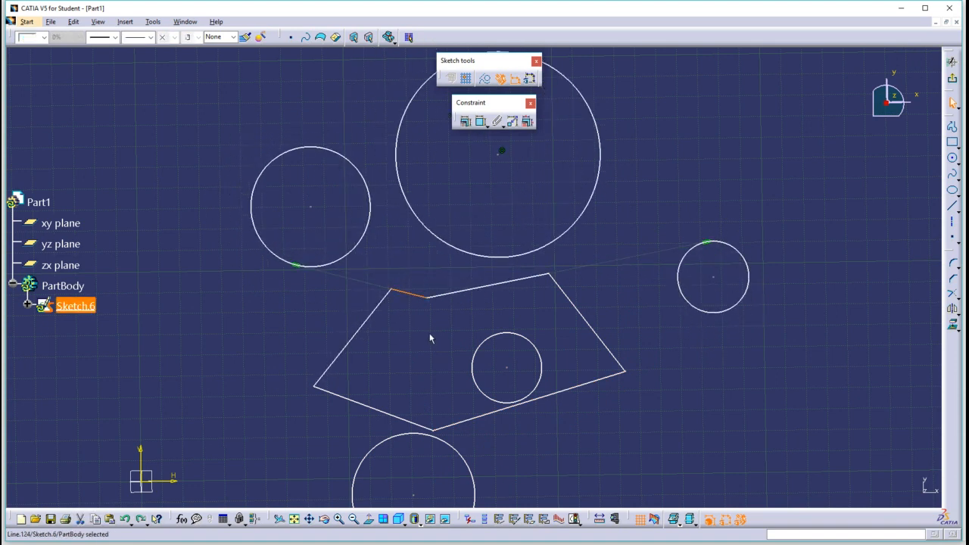
key("ctrl+z")
key("ctrl+z")
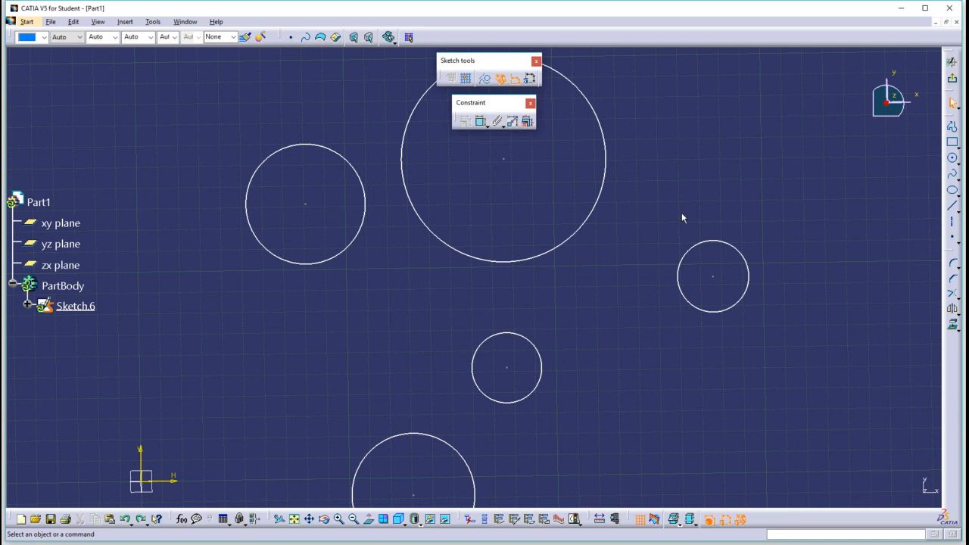
- Sketch an open profile around the small middle circle with seven lines and a tangent arc of about 30 mm radius, avoiding alignment with the circles
left_click(951, 127)
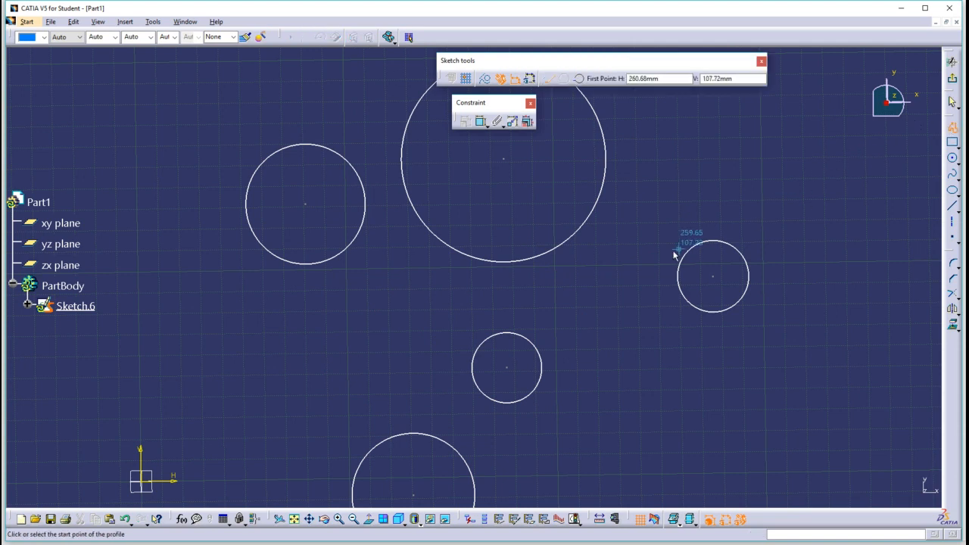
left_click(331, 343)
left_click(389, 289)
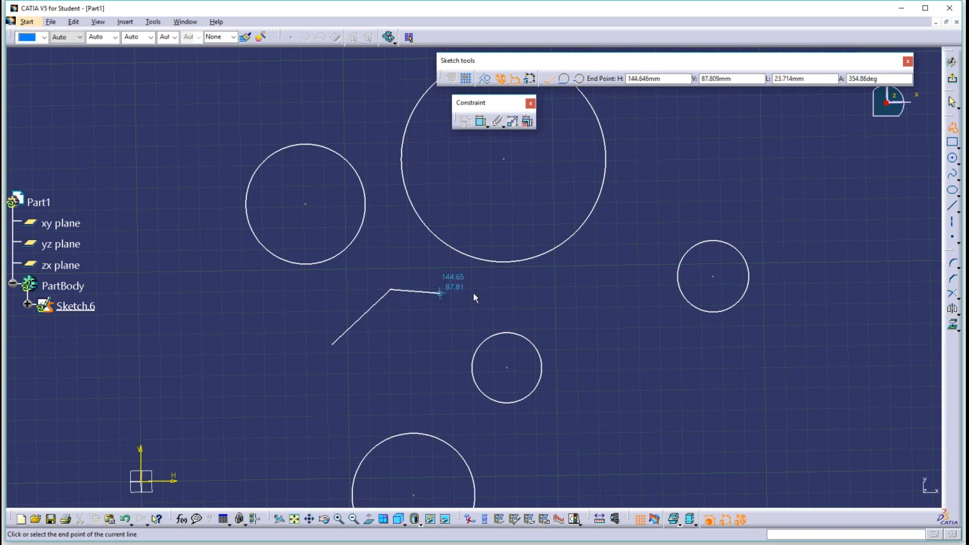
left_click(602, 287)
left_click_drag(598, 229, 633, 231)
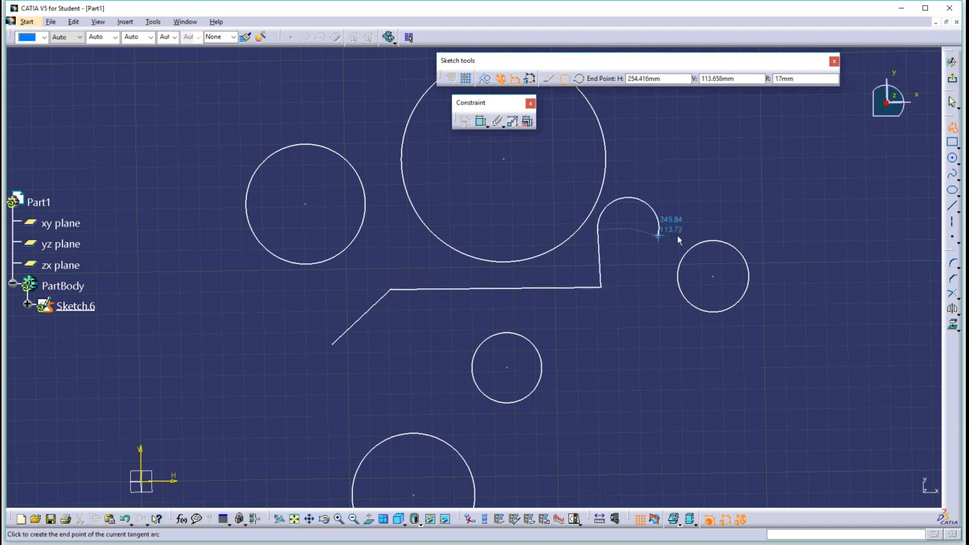
left_click(723, 233)
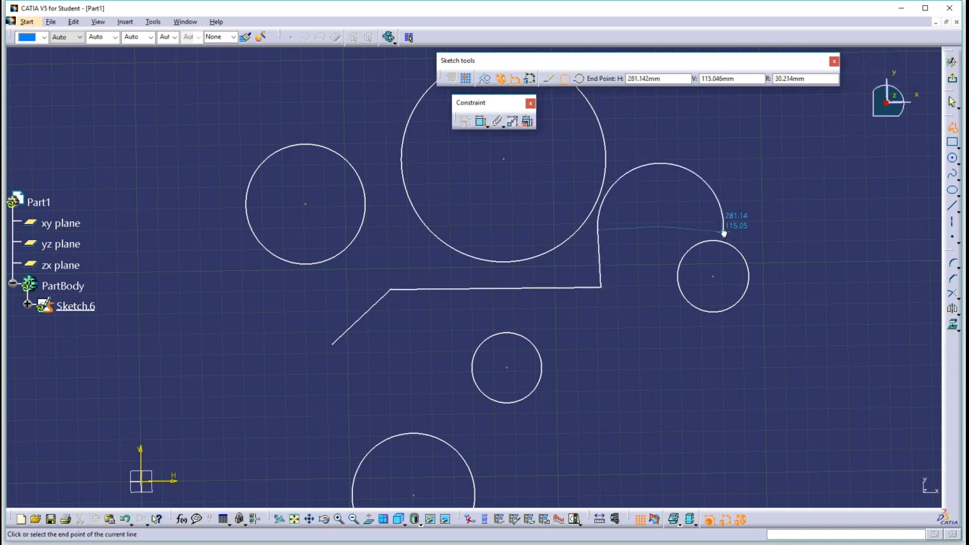
left_click(733, 390)
left_click(579, 441)
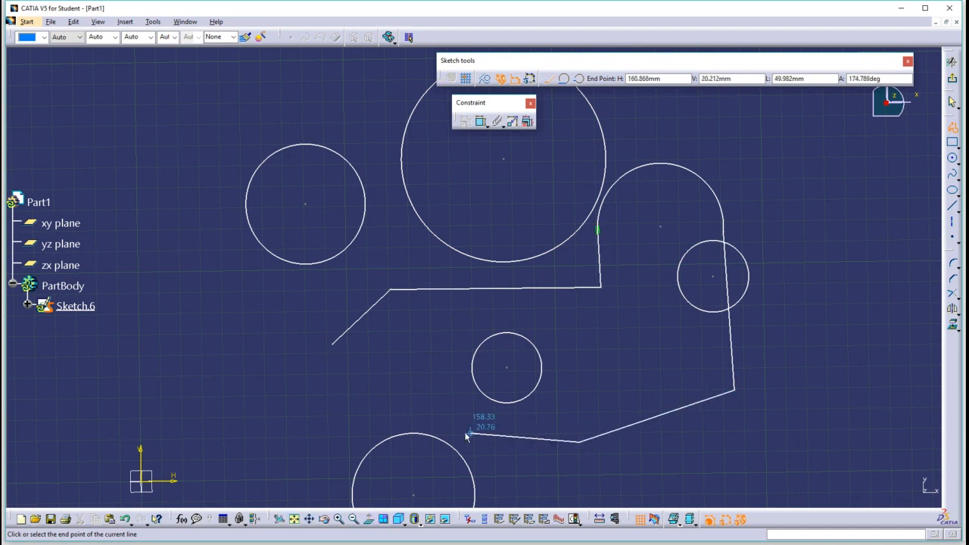
left_click(322, 441)
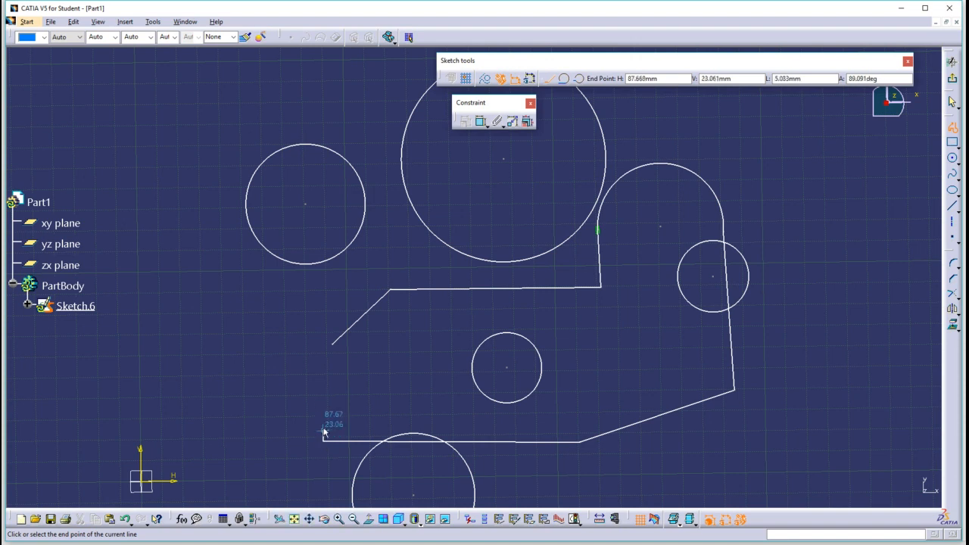
double_click(322, 360)
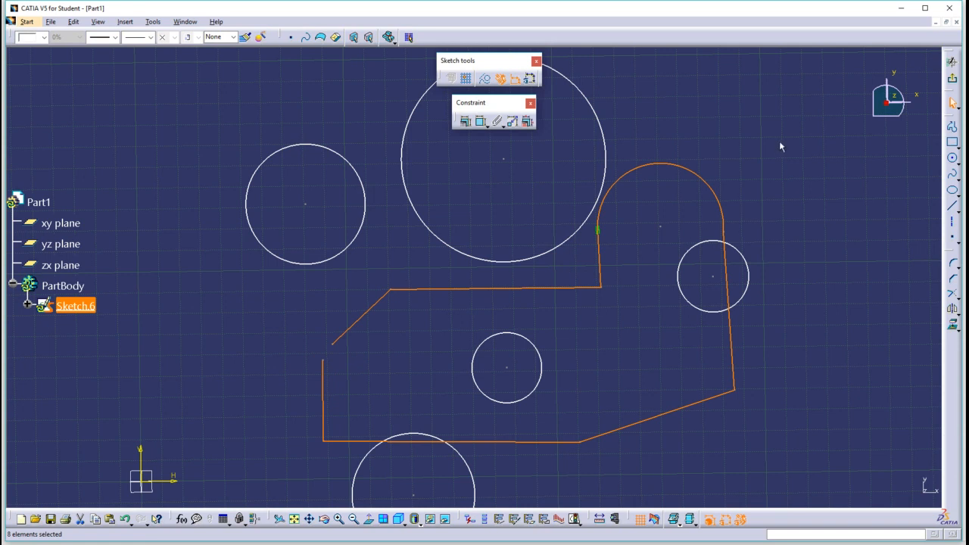
- Remove the open profile made of lines and a tangent arc
left_click_drag(777, 131, 816, 224)
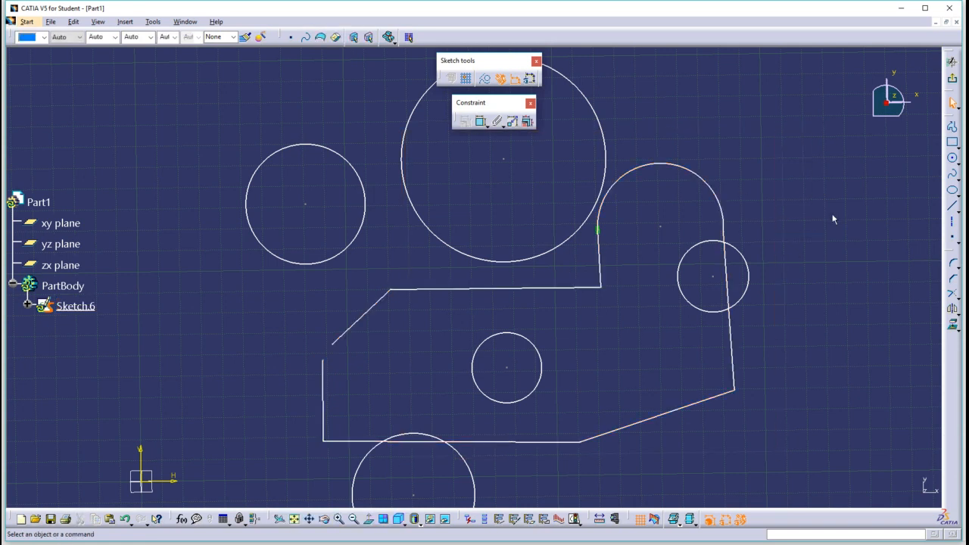
key("Delete")
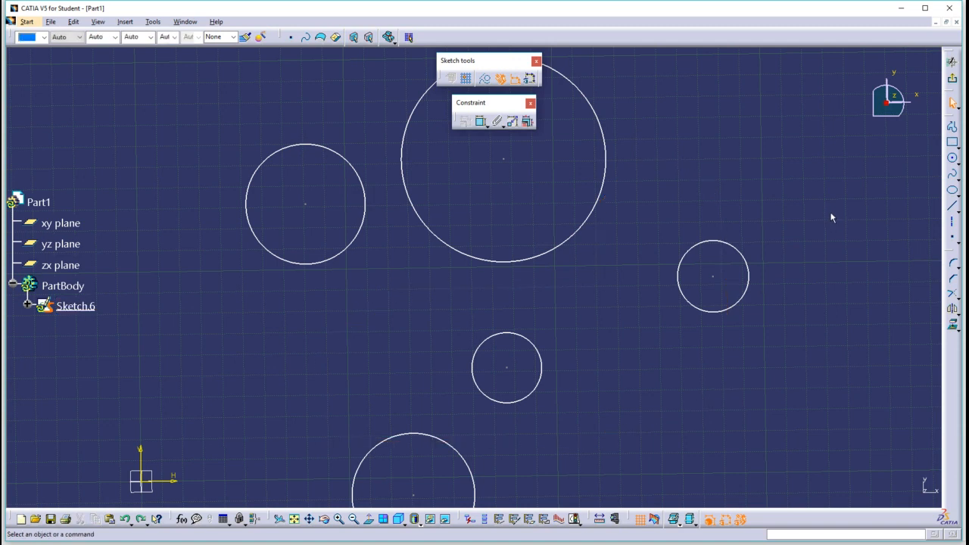
- Sketch an open six-line stepped profile between the origin and the circles, with a slightly sloped first top edge and a horizontal last line
left_click(953, 128)
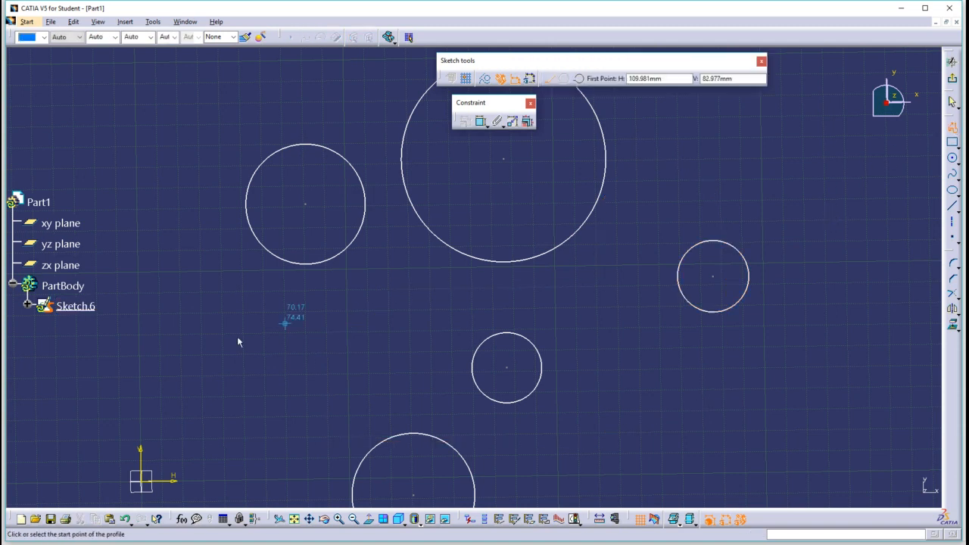
left_click(190, 380)
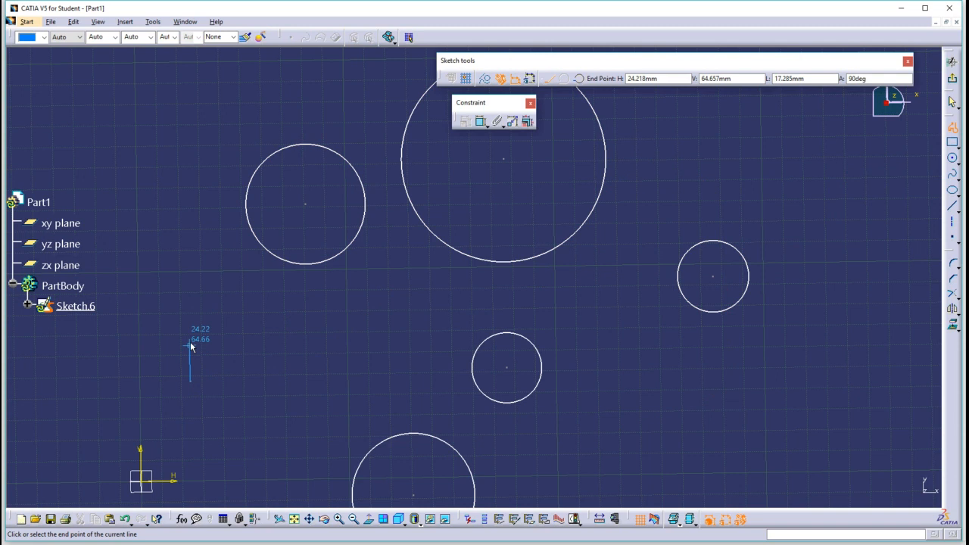
left_click(189, 309)
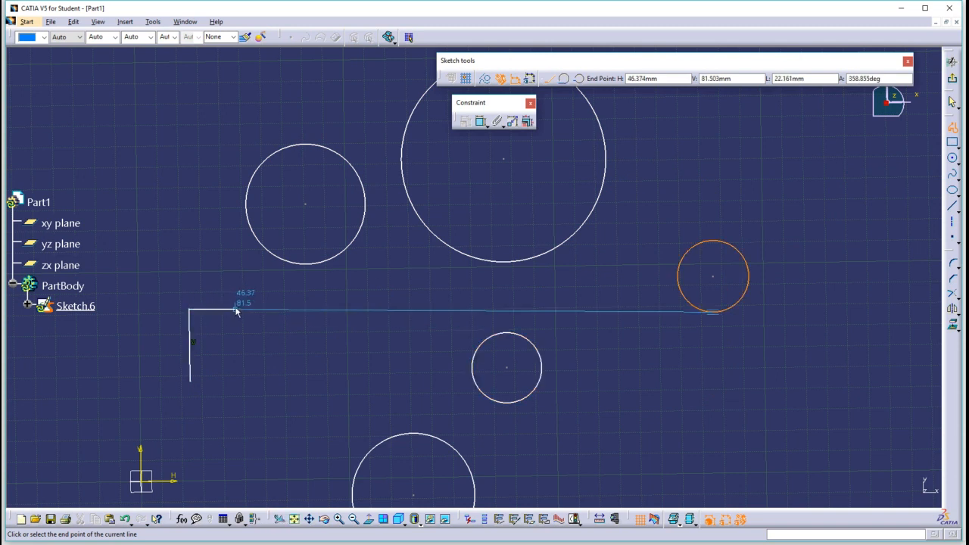
left_click(276, 303)
left_click(275, 344)
left_click(347, 343)
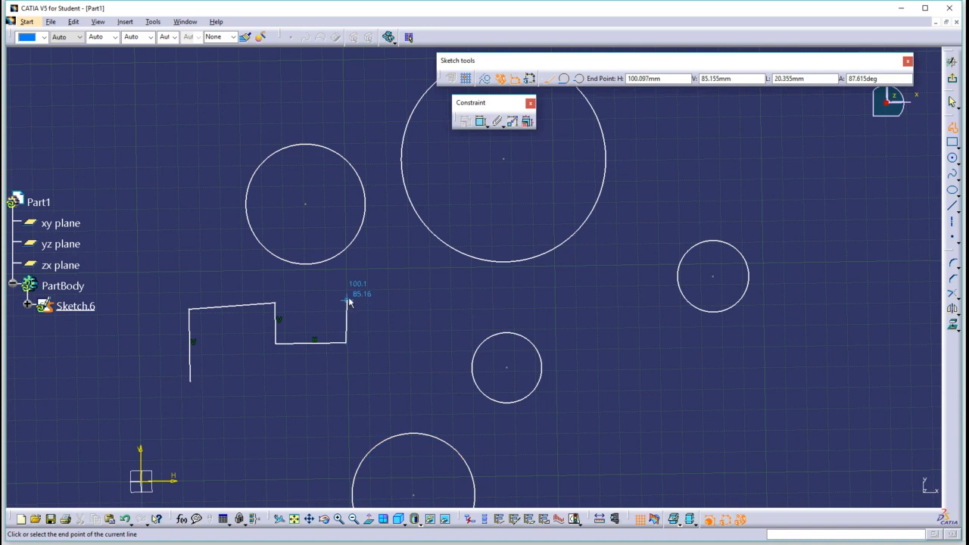
left_click(348, 300)
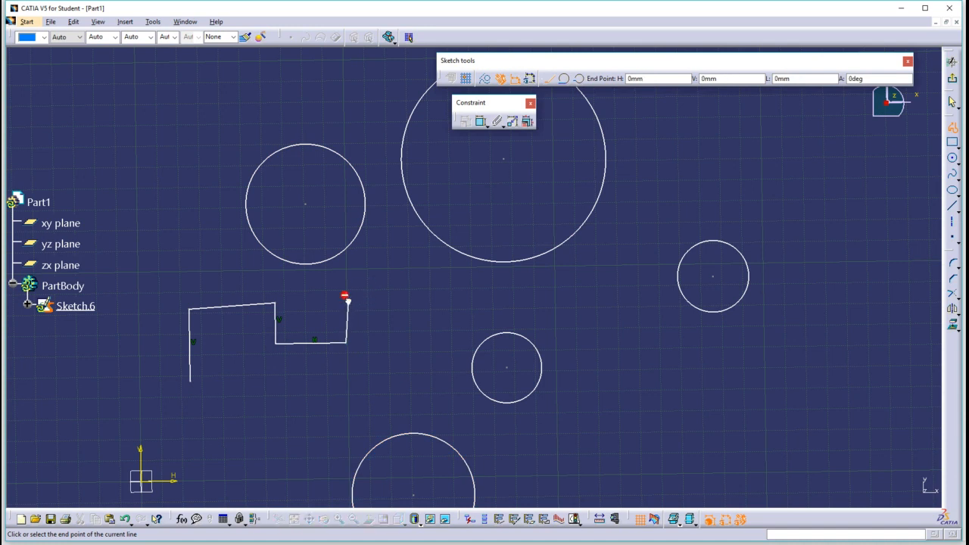
double_click(402, 299)
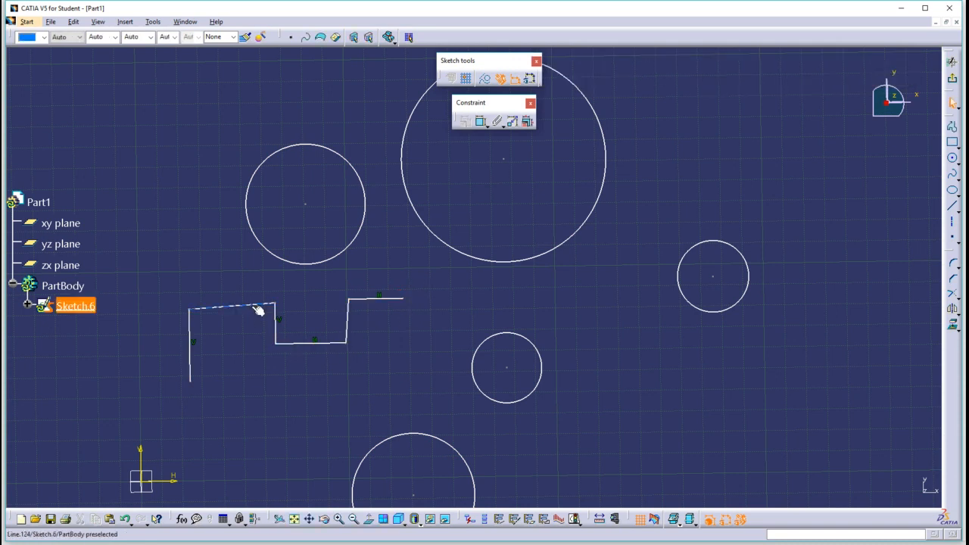